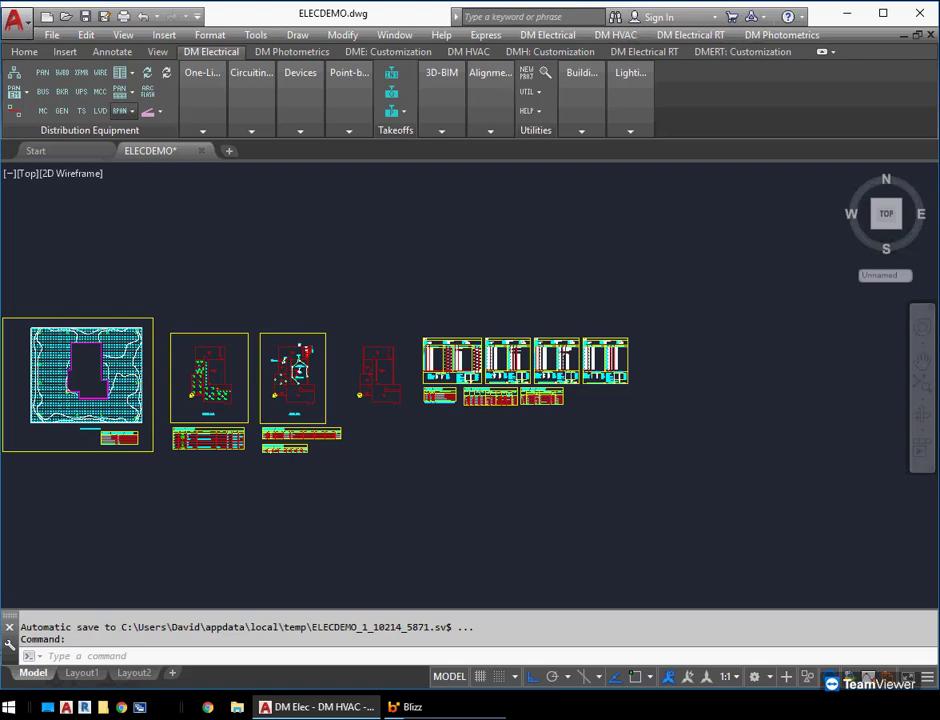
Create a recurring panel template with the callout APT A, postponing the software update reminder until tomorrow
{"action": "left_click", "coordinate": [122, 111]}
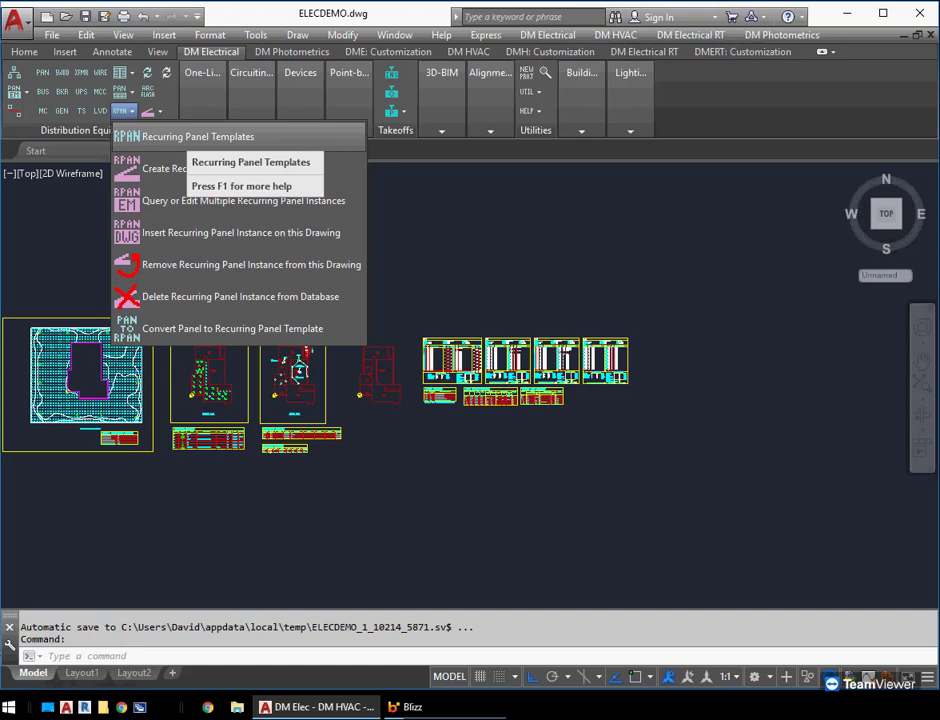
{"action": "left_click", "coordinate": [185, 138]}
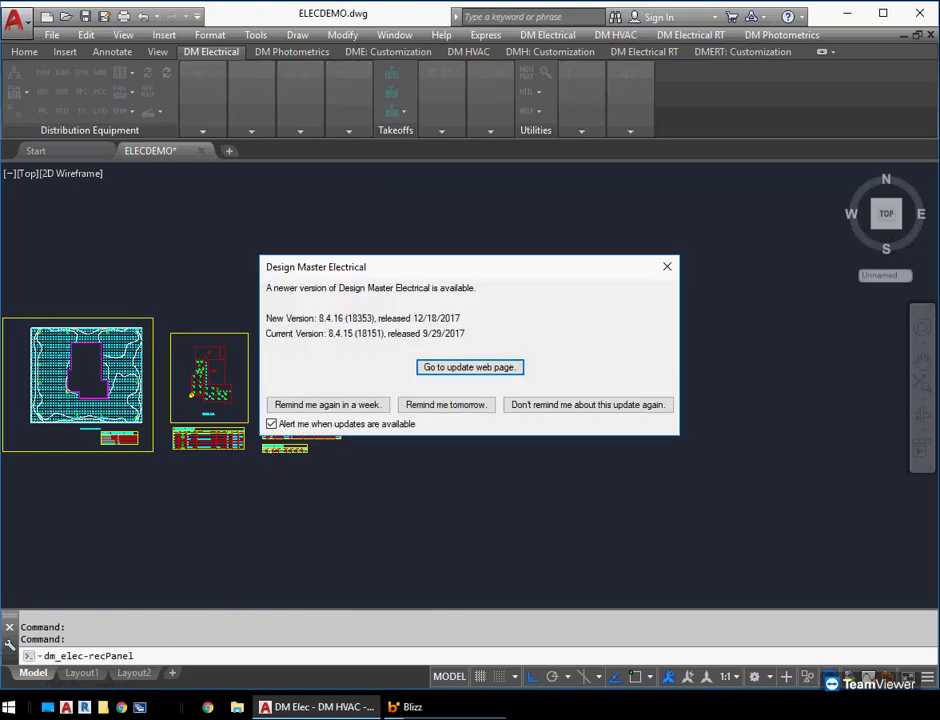
{"action": "left_click", "coordinate": [445, 404]}
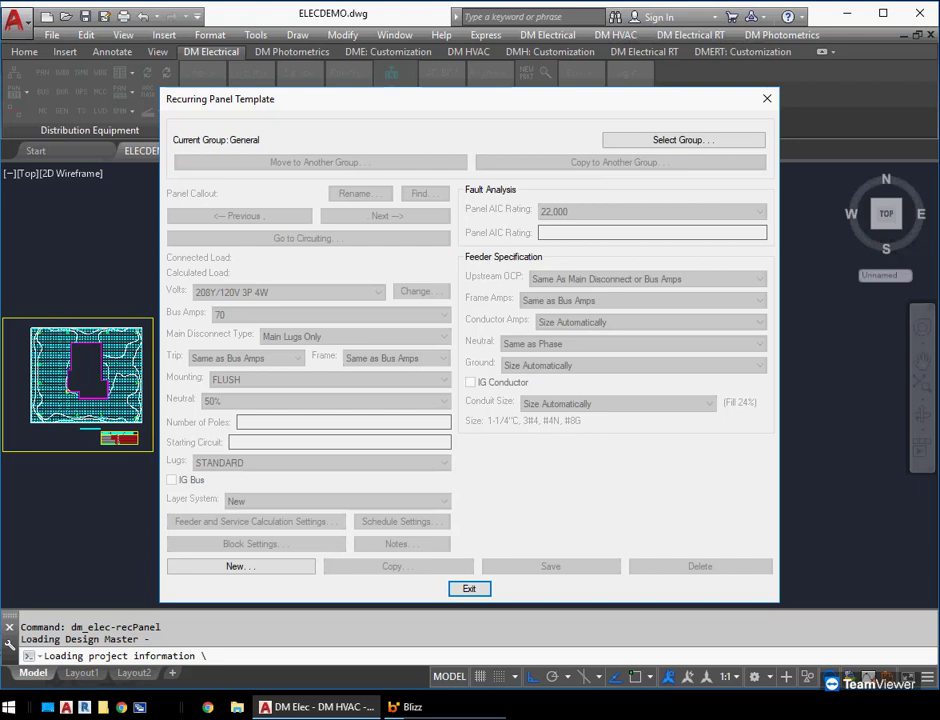
{"action": "left_click", "coordinate": [241, 566]}
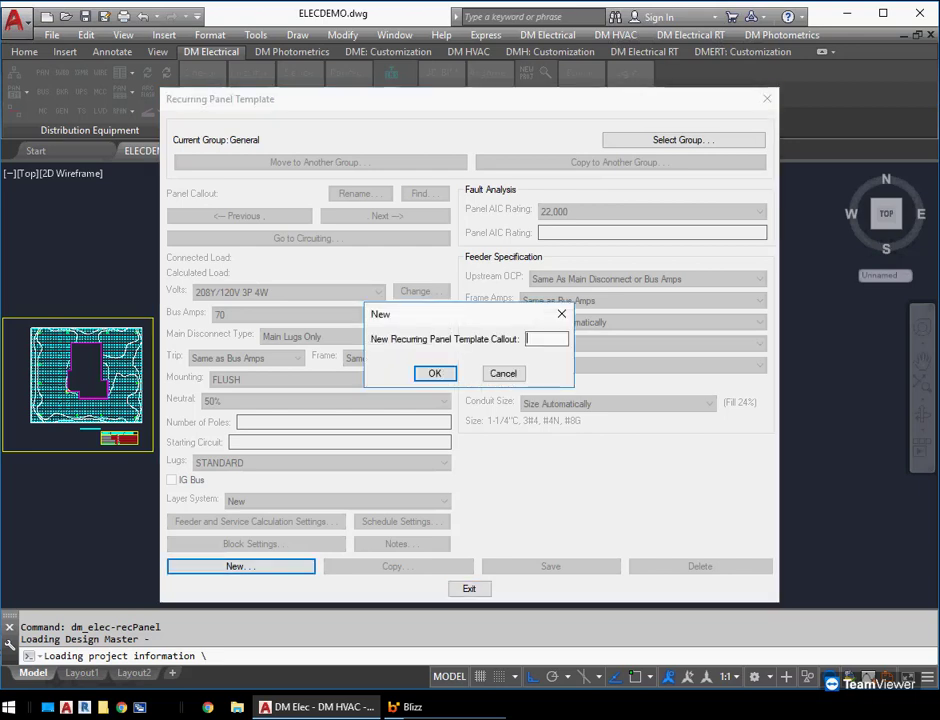
{"action": "type", "text": "APT A"}
{"action": "key", "text": "Return"}
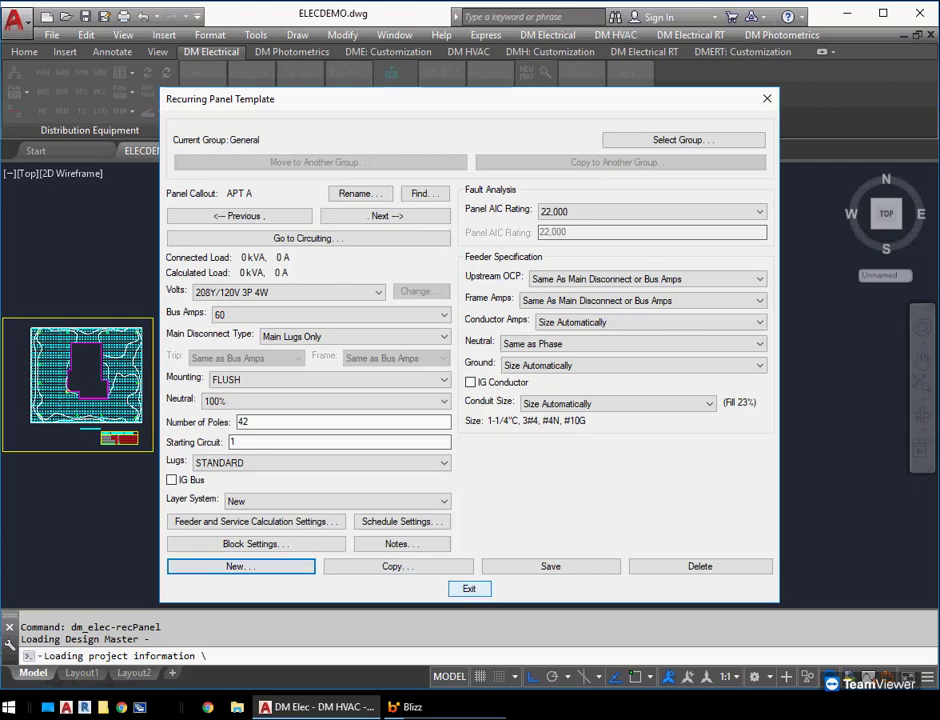
{"action": "left_click", "coordinate": [469, 588]}
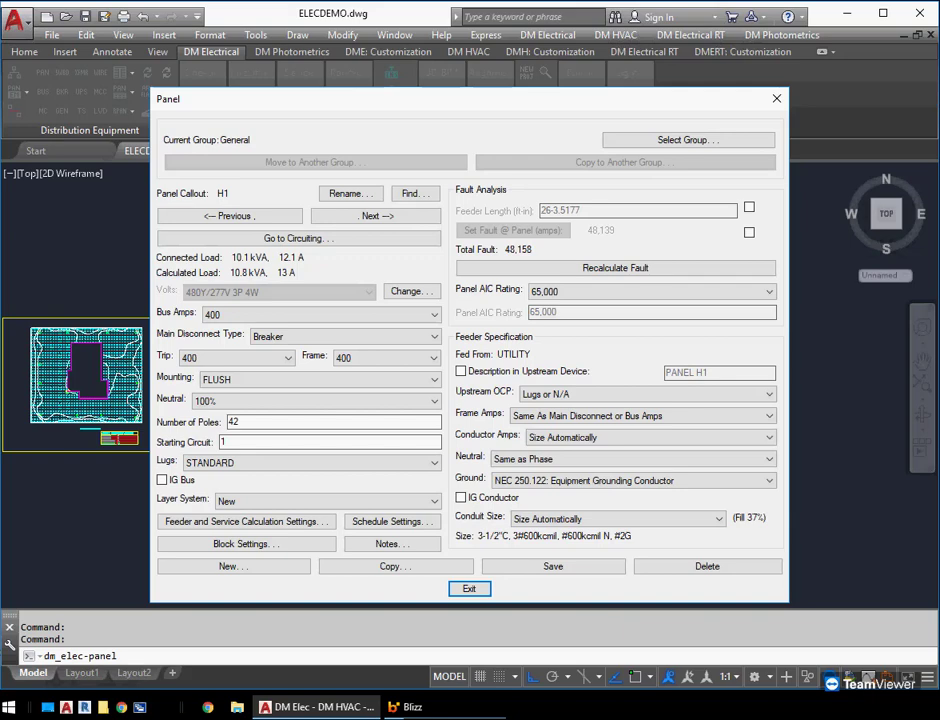
Examine the regular panel H1 properties and the schedule settings of the APT A recurring panel template for comparison
{"action": "left_click", "coordinate": [469, 589]}
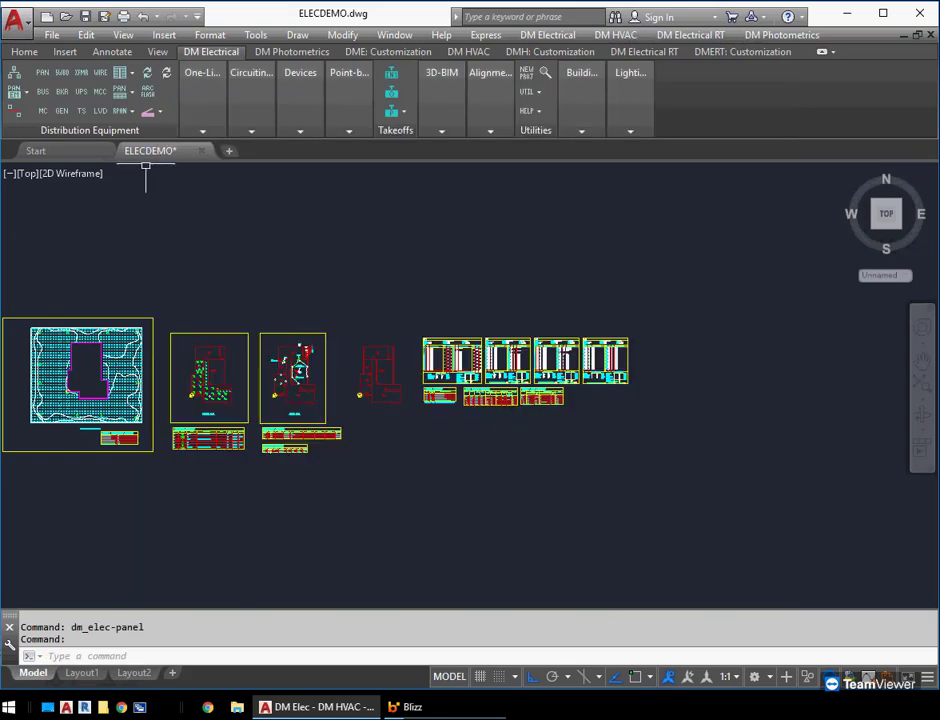
{"action": "left_click", "coordinate": [124, 111]}
{"action": "left_click", "coordinate": [190, 136]}
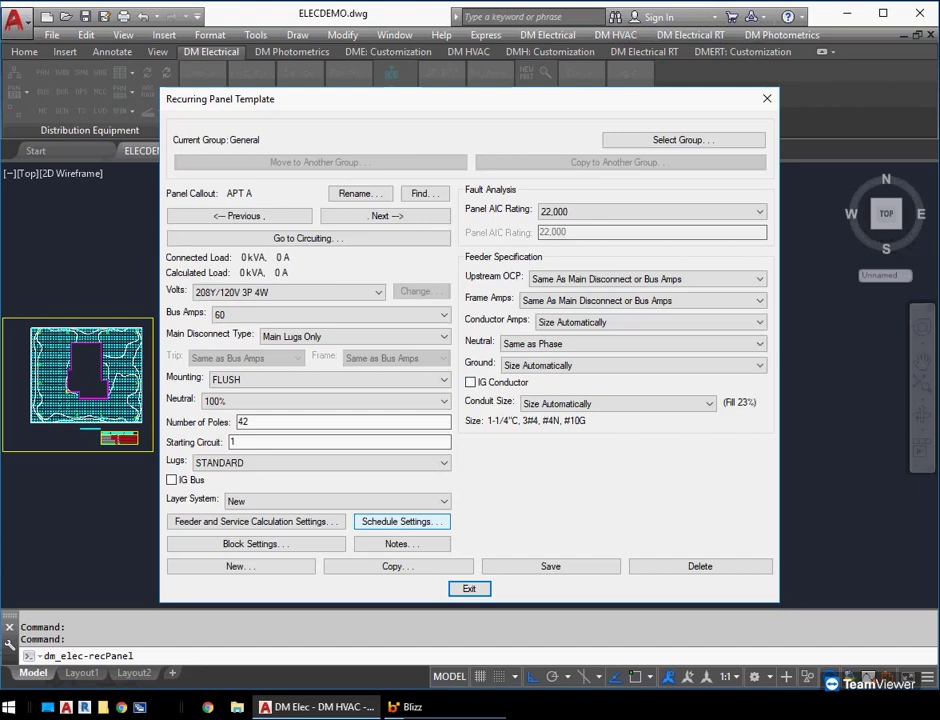
{"action": "left_click", "coordinate": [401, 521]}
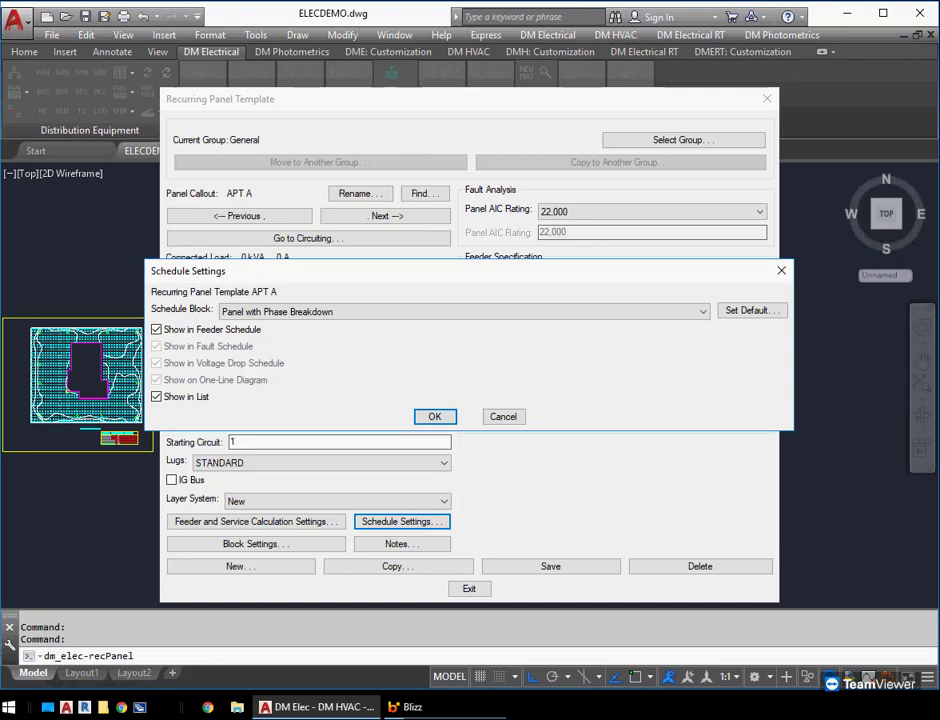
{"action": "left_click", "coordinate": [503, 417]}
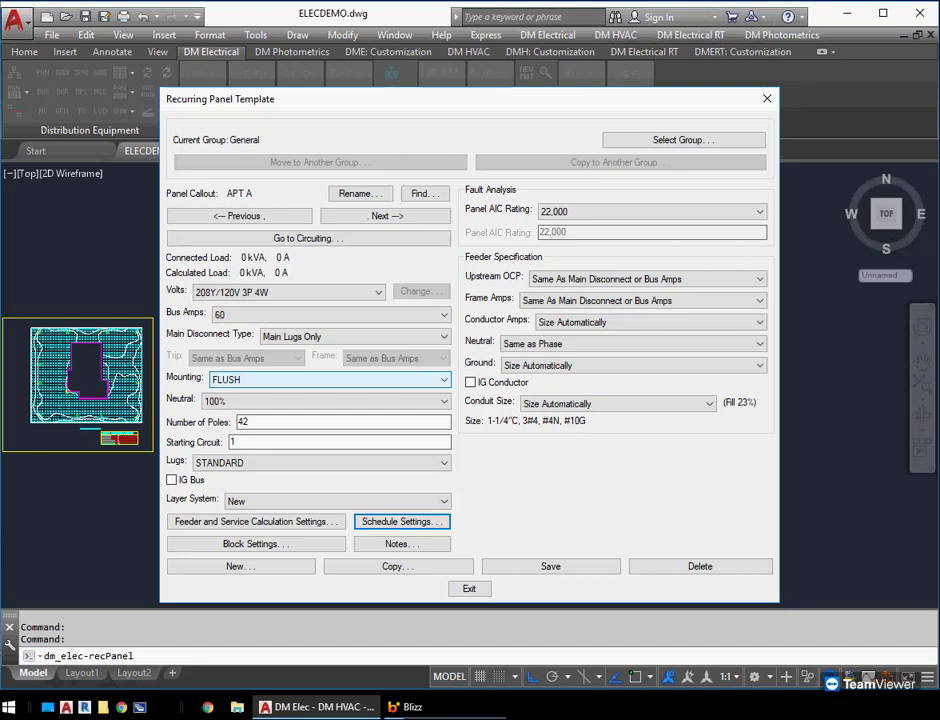
Create a second recurring panel template with the callout APT B and close the template settings
{"action": "left_click", "coordinate": [241, 566]}
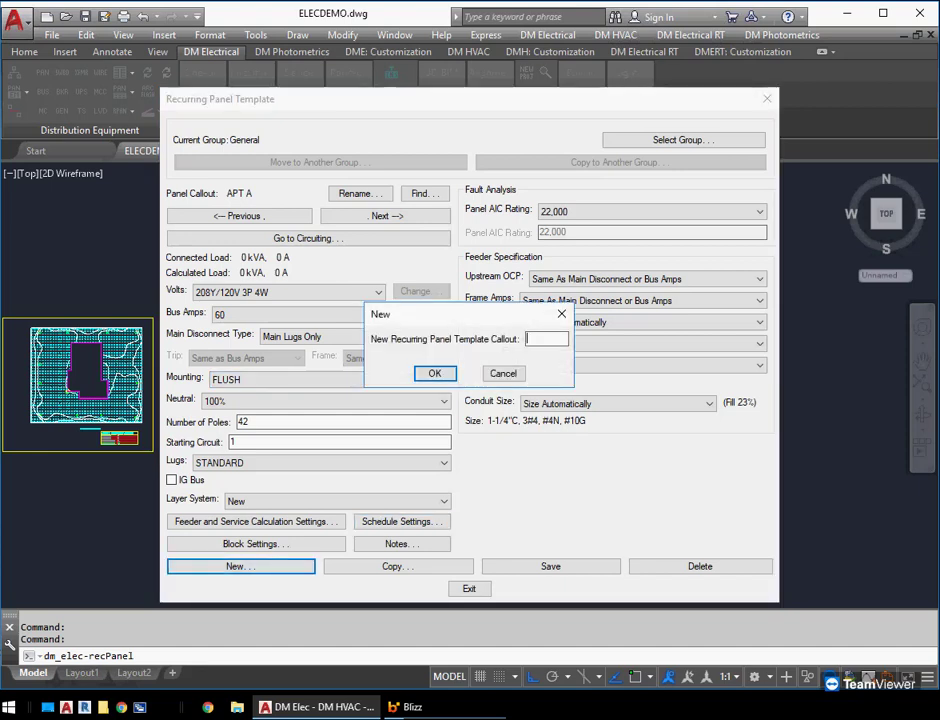
{"action": "type", "text": "APT B"}
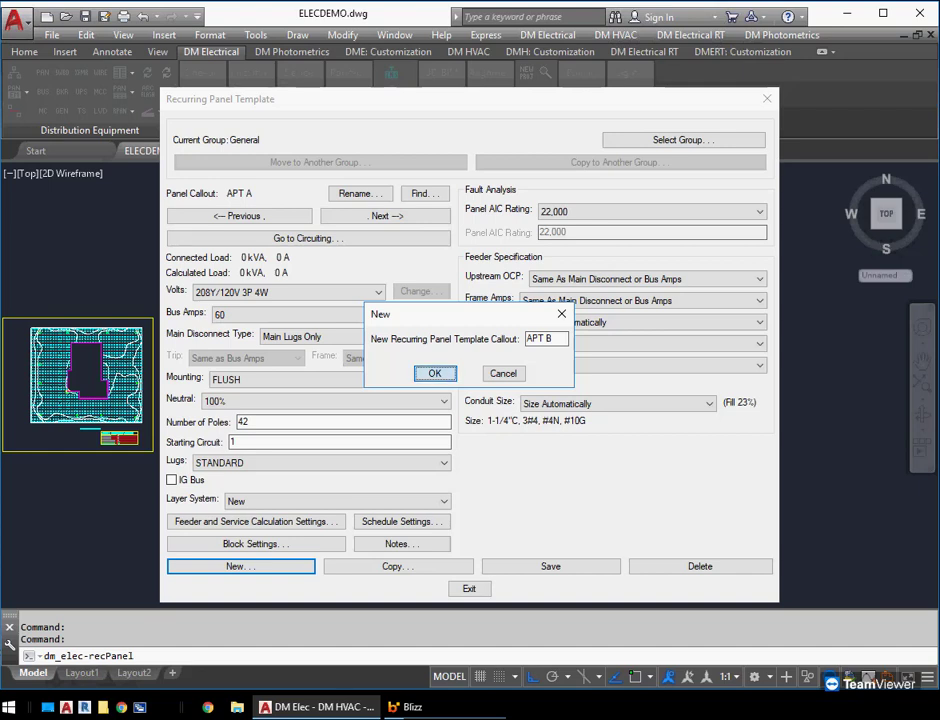
{"action": "key", "text": "Return"}
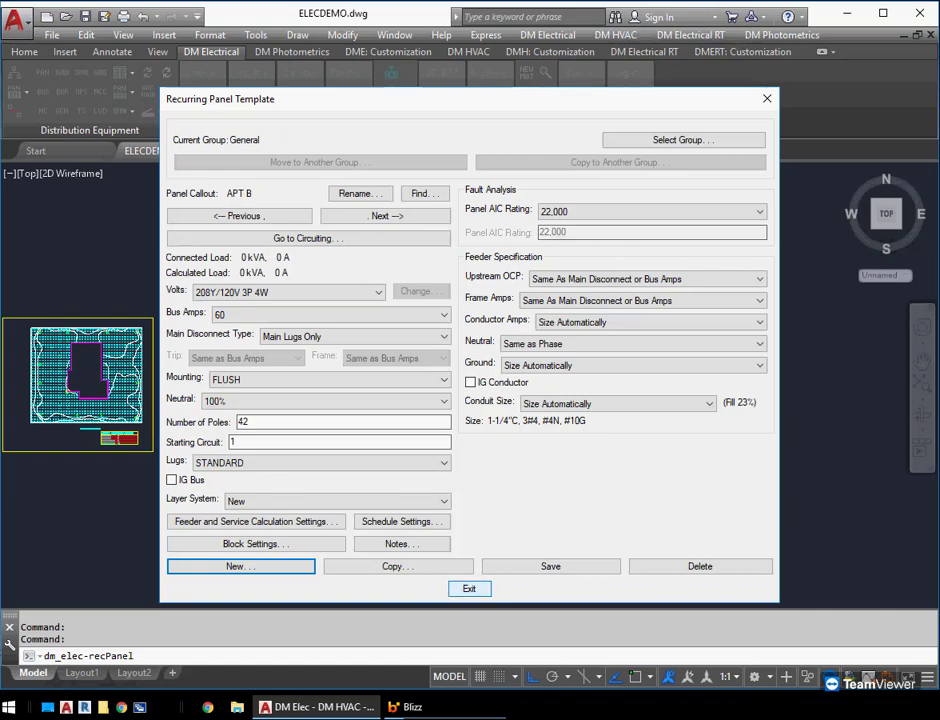
{"action": "left_click", "coordinate": [469, 588]}
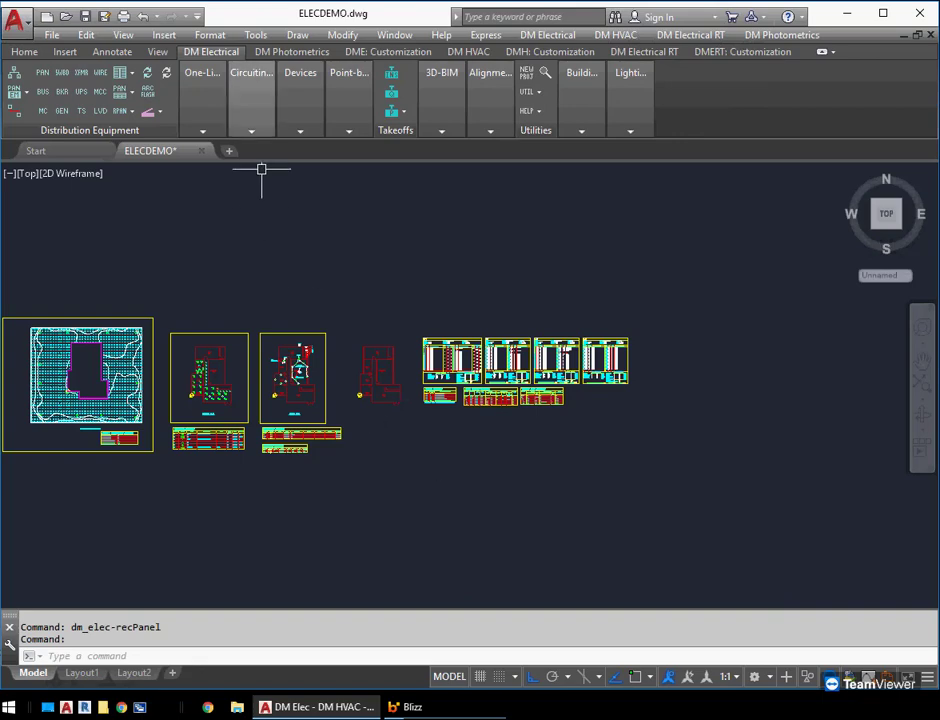
Examine the circuiting of the APT A recurring panel template and the fixed load options for its circuit 1
{"action": "left_click", "coordinate": [251, 95]}
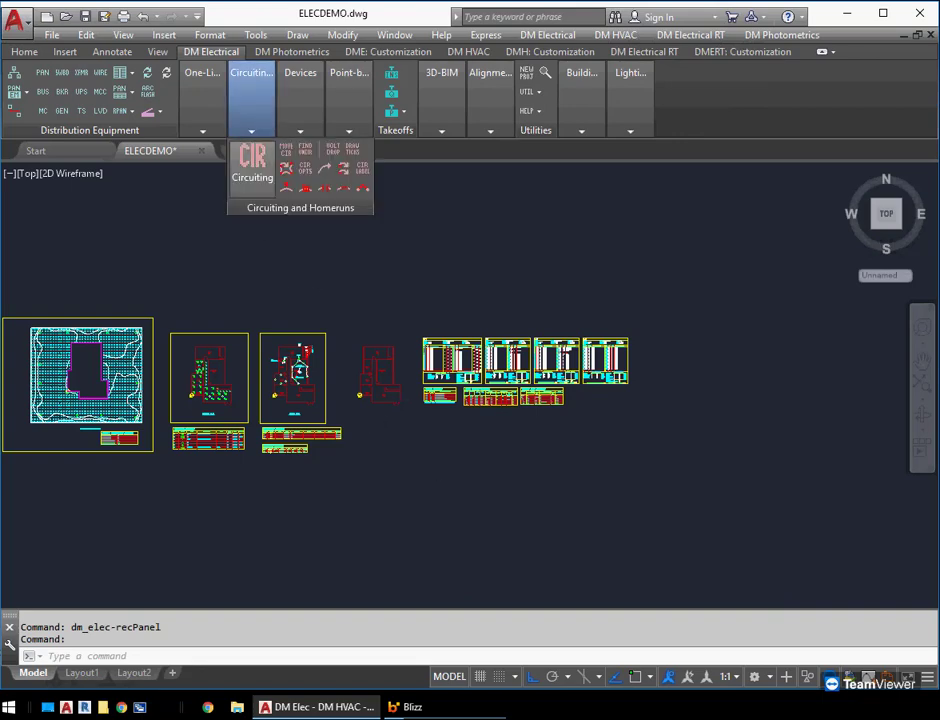
{"action": "left_click", "coordinate": [252, 162]}
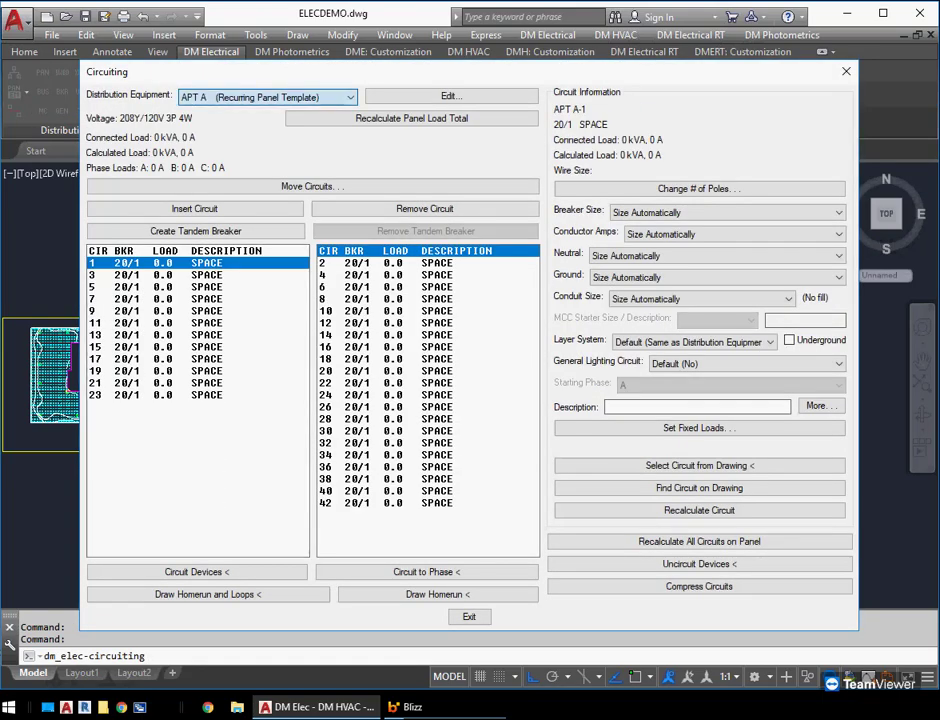
{"action": "left_click", "coordinate": [267, 97]}
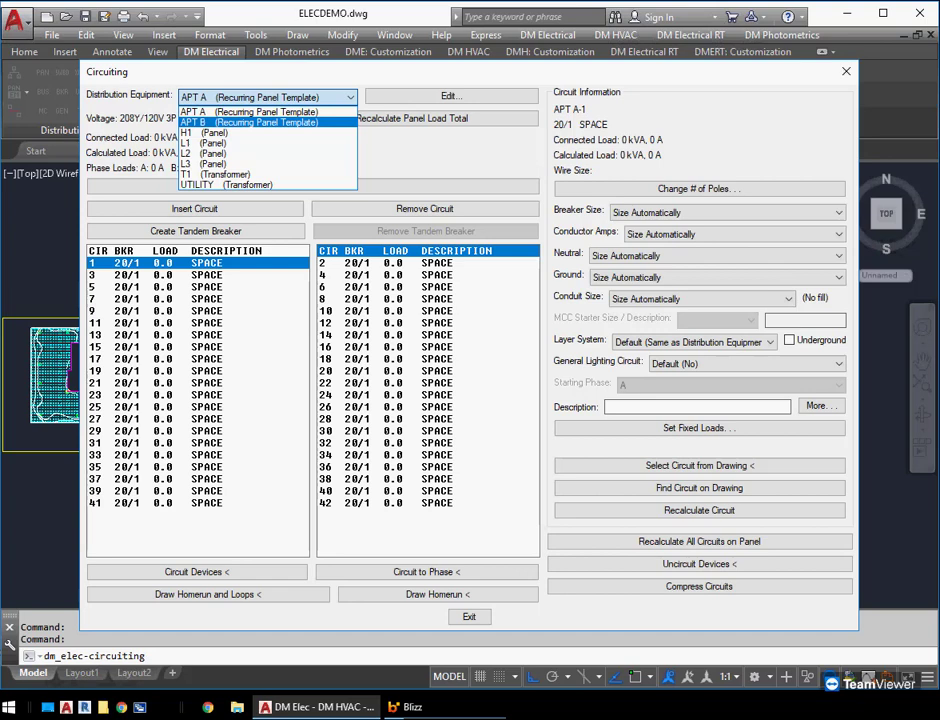
{"action": "left_click", "coordinate": [250, 112]}
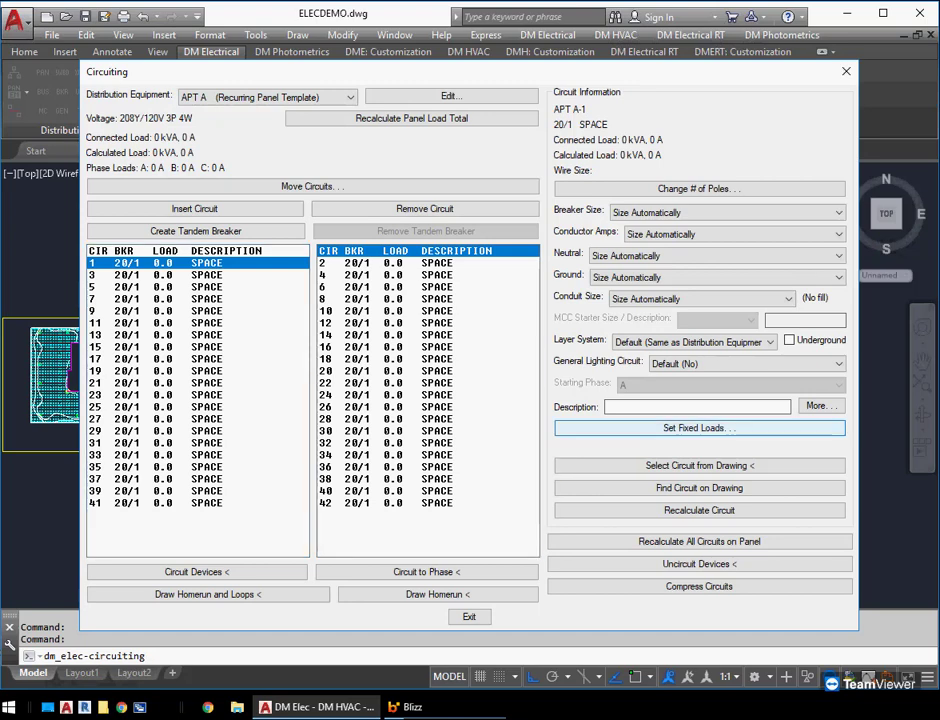
{"action": "left_click", "coordinate": [699, 427]}
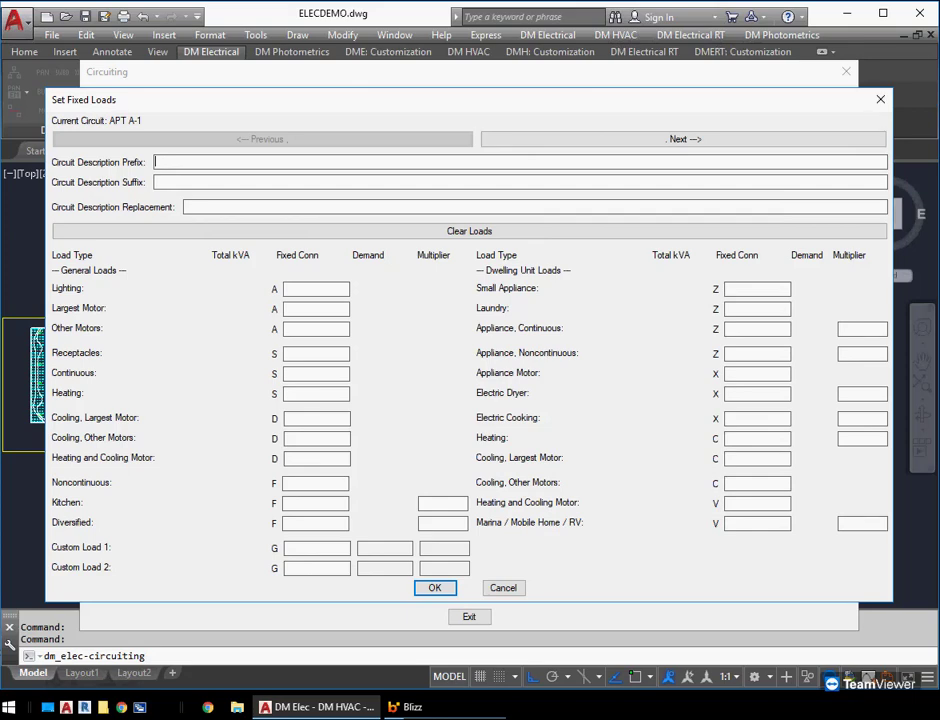
{"action": "left_click", "coordinate": [503, 588]}
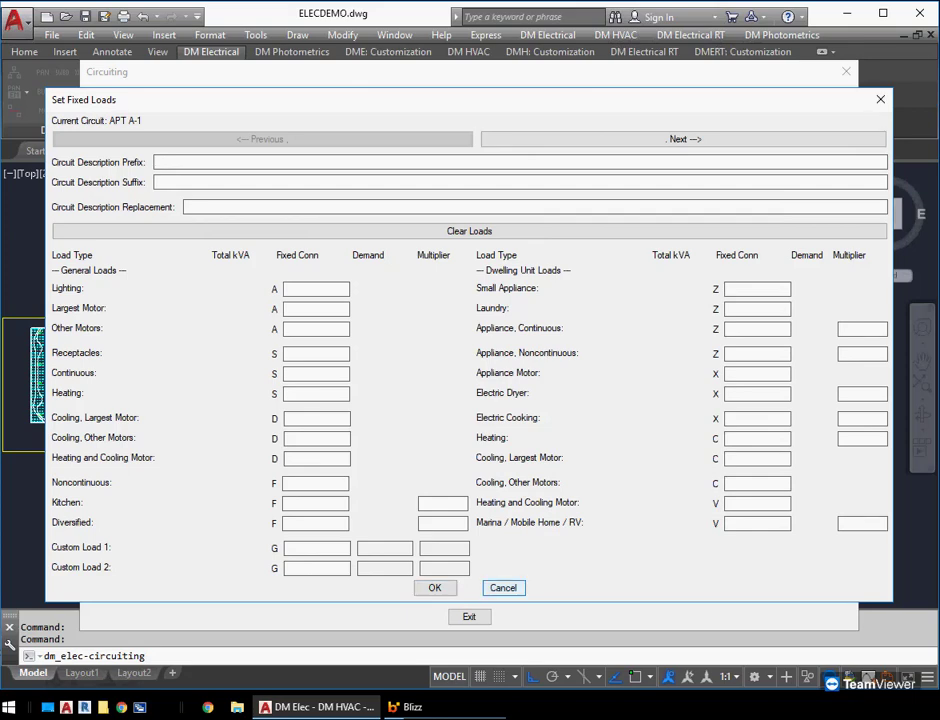
{"action": "left_click", "coordinate": [469, 617]}
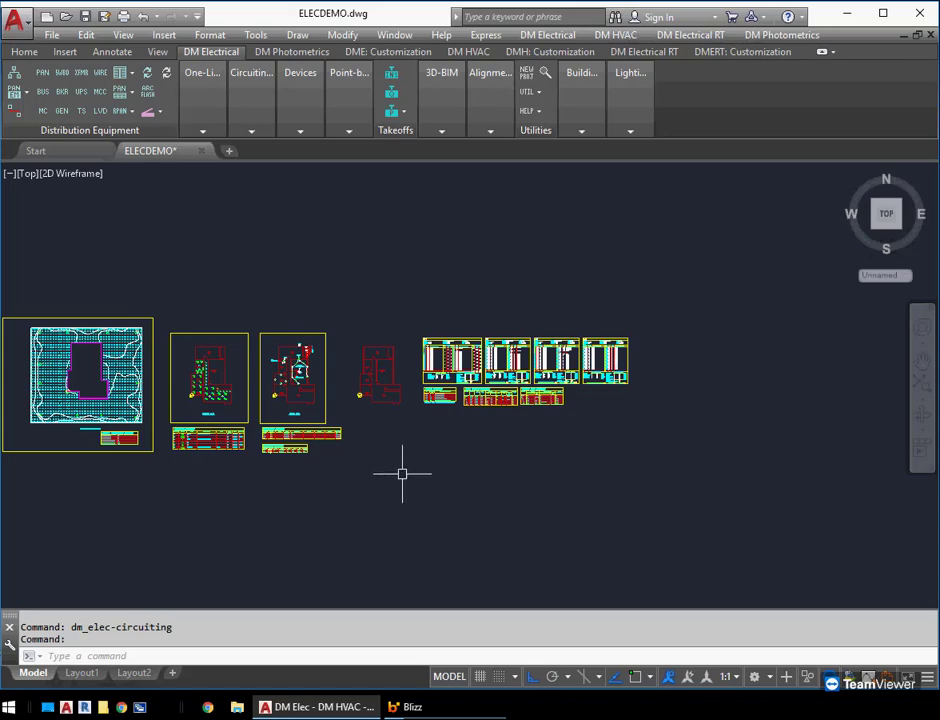
Draw a closed rectangular room outline with lines in the empty area below the plans, about twice as wide as it is tall
{"action": "scroll", "coordinate": [400, 468], "scroll_direction": "up", "scroll_amount": 4}
{"action": "scroll", "coordinate": [396, 456], "scroll_direction": "up", "scroll_amount": 2}
{"action": "type", "text": "l"}
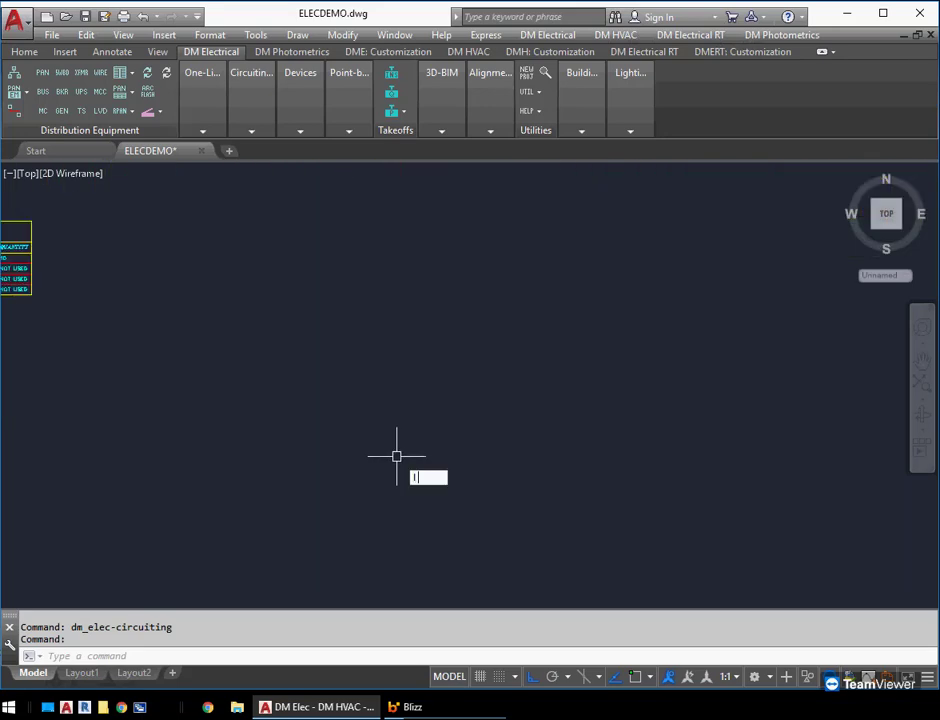
{"action": "key", "text": "Return"}
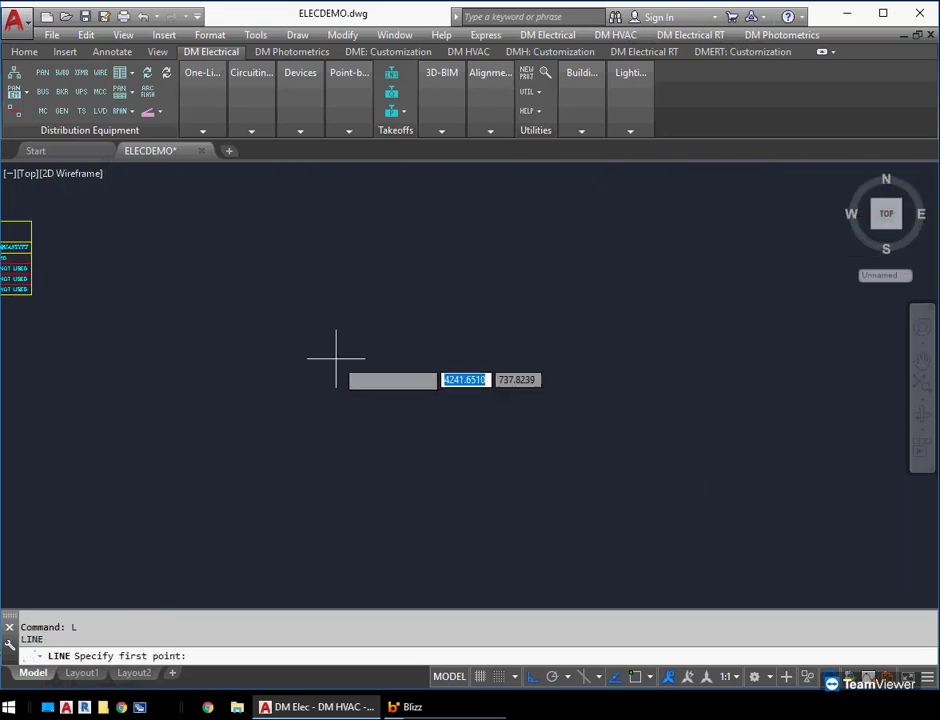
{"action": "left_click", "coordinate": [316, 353]}
{"action": "left_click", "coordinate": [316, 425]}
{"action": "left_click", "coordinate": [478, 425]}
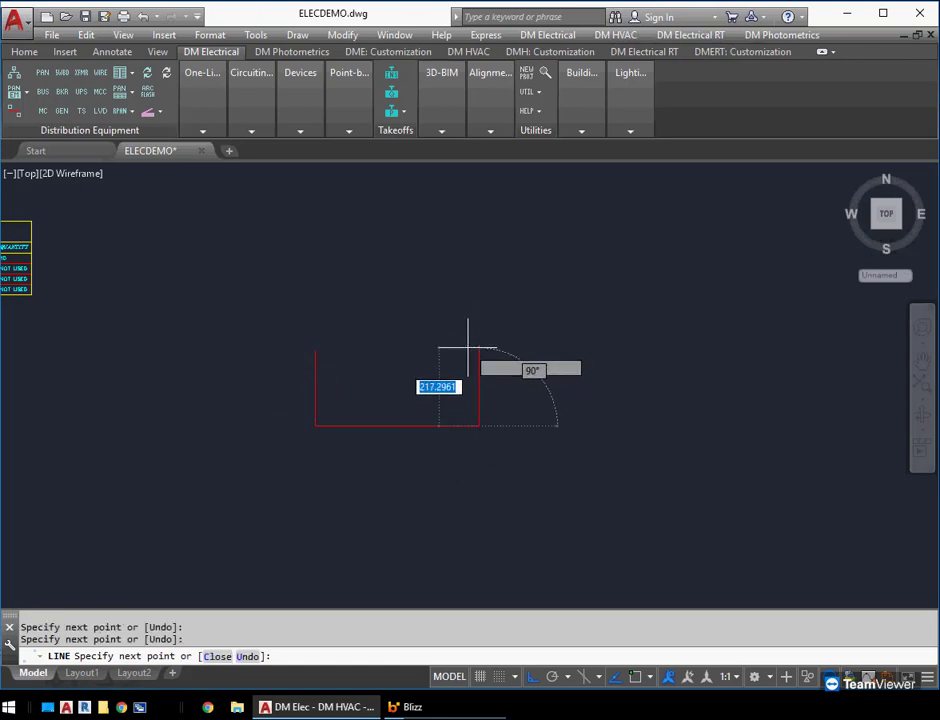
{"action": "left_click", "coordinate": [479, 351]}
{"action": "left_click", "coordinate": [316, 351]}
{"action": "key", "text": "Return"}
Insert a DUPLEX receptacle from the General group on the room's upper wall near its left end, using the nearest snap
{"action": "scroll", "coordinate": [342, 384], "scroll_direction": "up", "scroll_amount": 2}
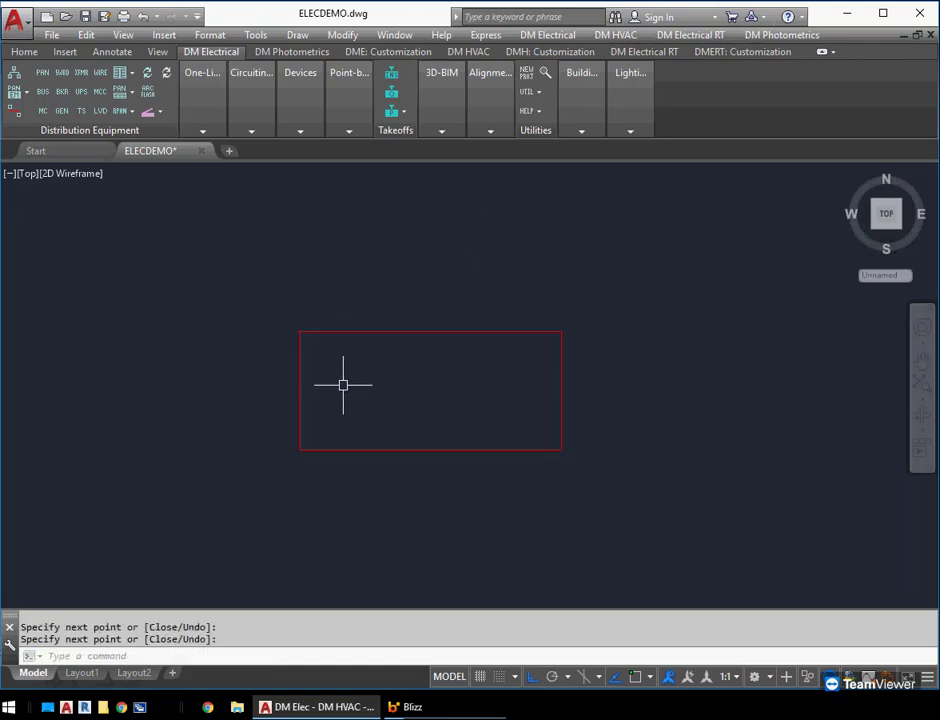
{"action": "scroll", "coordinate": [378, 422], "scroll_direction": "up", "scroll_amount": 2}
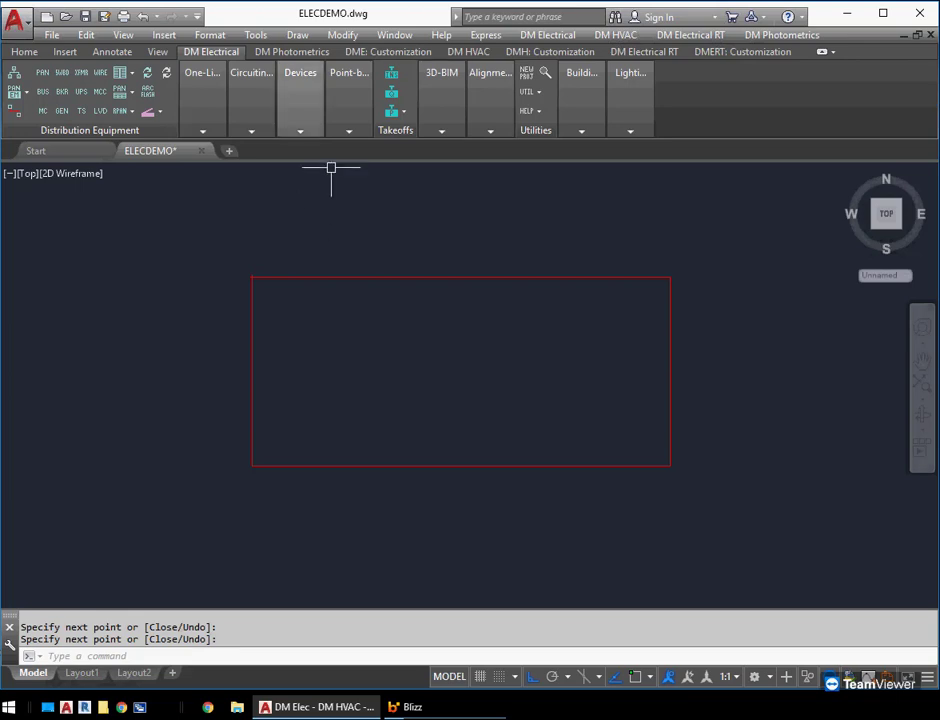
{"action": "left_click", "coordinate": [300, 131]}
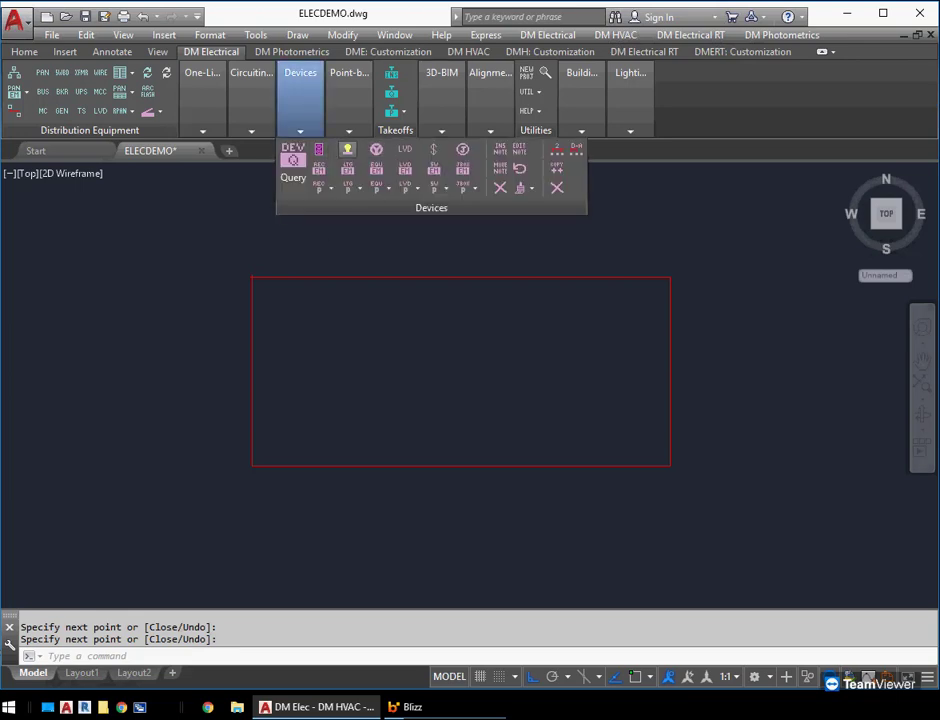
{"action": "left_click", "coordinate": [319, 149]}
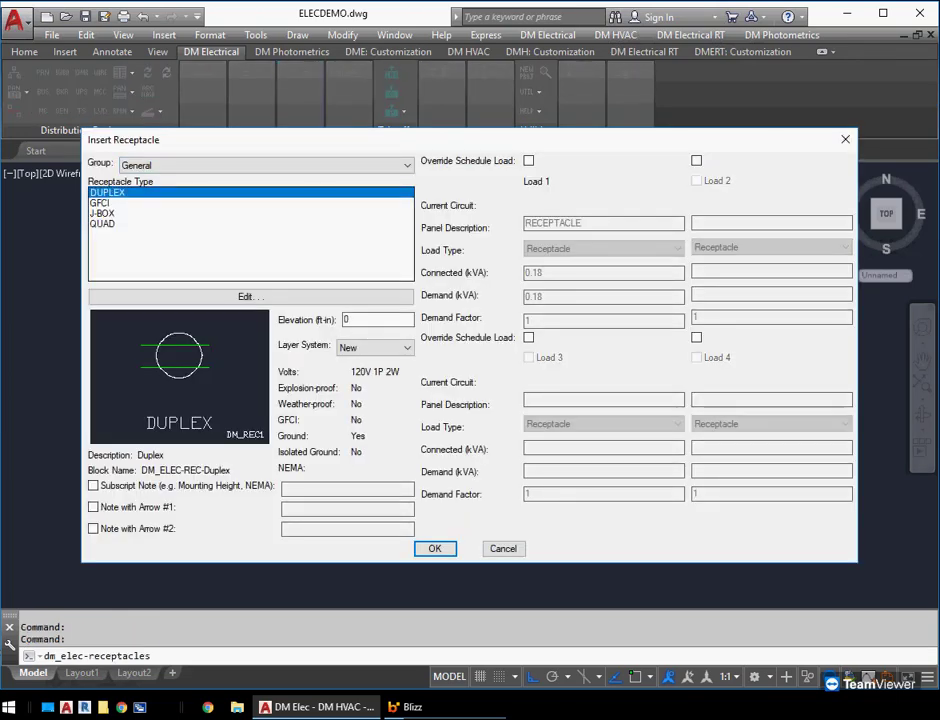
{"action": "left_click", "coordinate": [435, 549]}
{"action": "type", "text": "nea"}
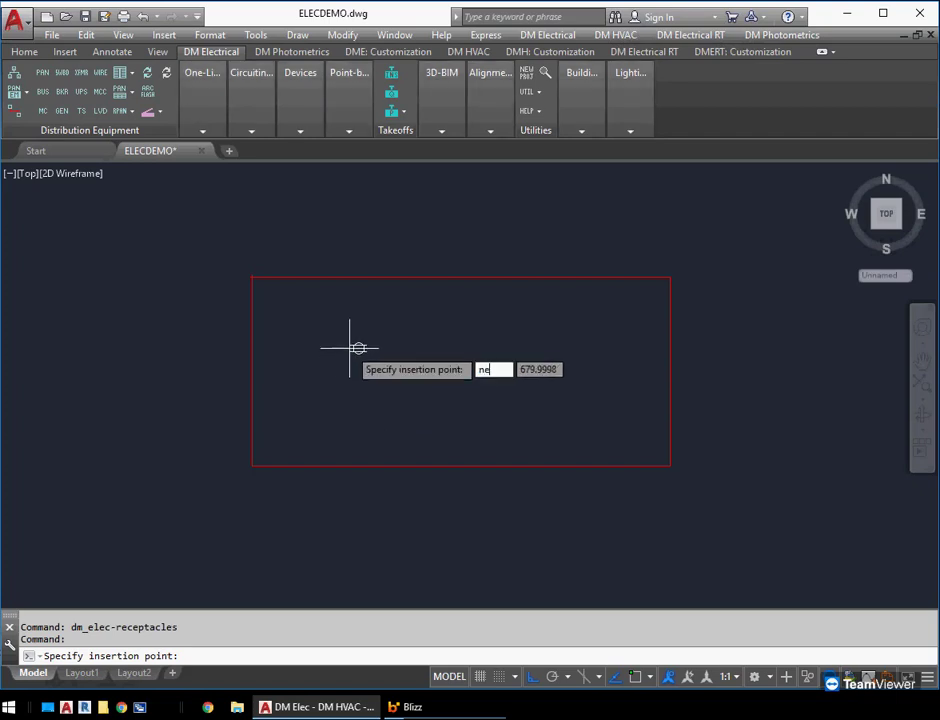
{"action": "key", "text": "Return"}
{"action": "left_click", "coordinate": [327, 279]}
{"action": "key", "text": "Return"}
Copy the duplex receptacle twice to the right along the room's upper wall
{"action": "type", "text": "co"}
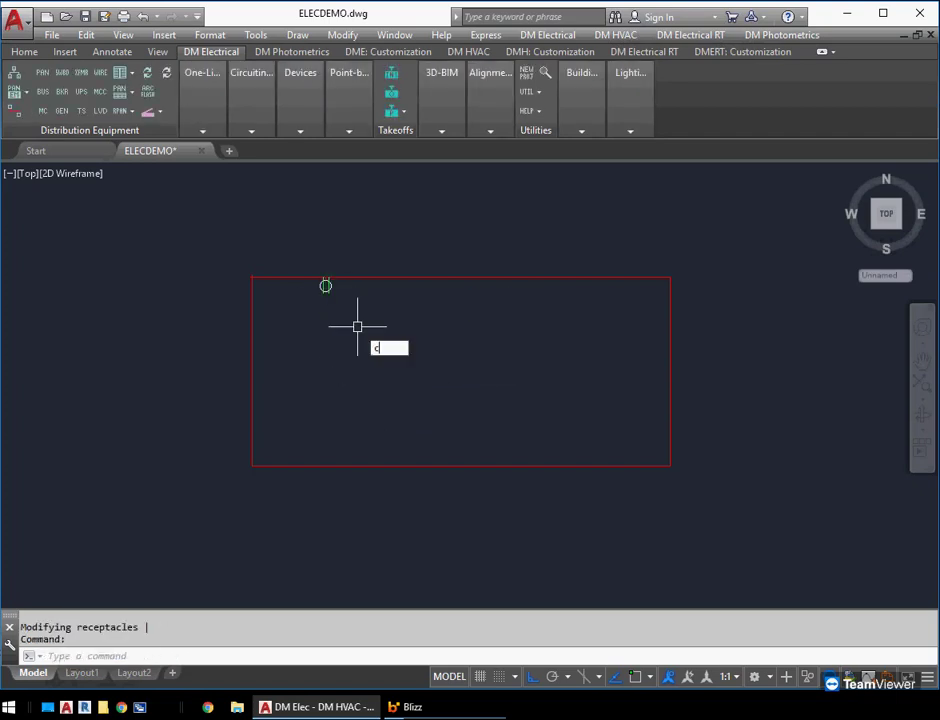
{"action": "key", "text": "Return"}
{"action": "left_click", "coordinate": [358, 322]}
{"action": "left_click", "coordinate": [311, 287]}
{"action": "key", "text": "Return"}
{"action": "left_click", "coordinate": [310, 339]}
{"action": "left_click", "coordinate": [399, 339]}
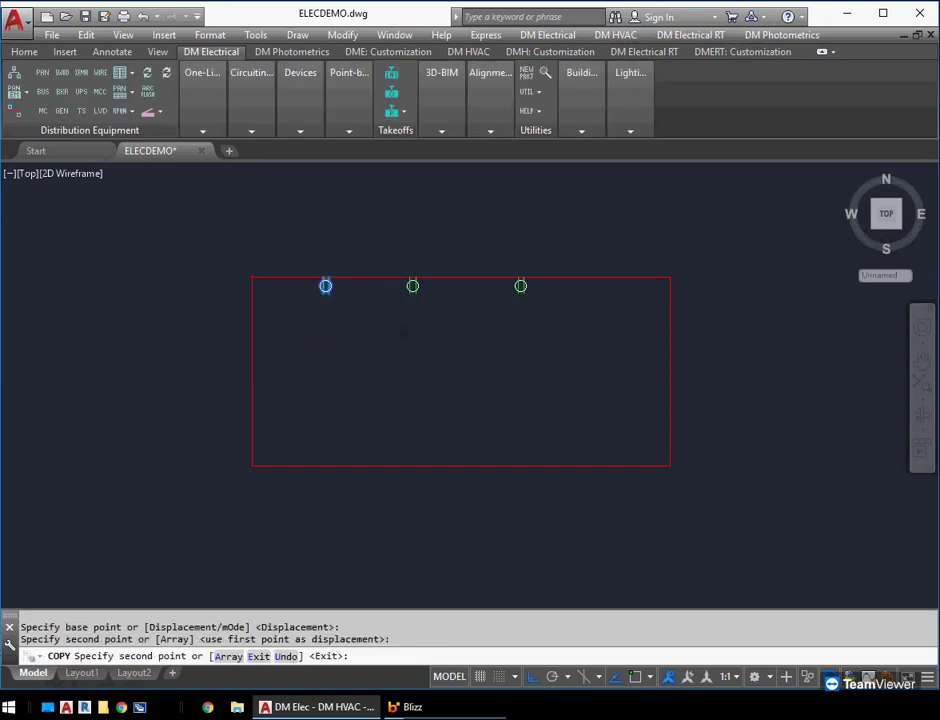
{"action": "left_click", "coordinate": [507, 339]}
{"action": "key", "text": "Return"}
Circuit the three receptacles on the upper wall to circuit 1 of the APT A recurring panel template
{"action": "left_click", "coordinate": [300, 100]}
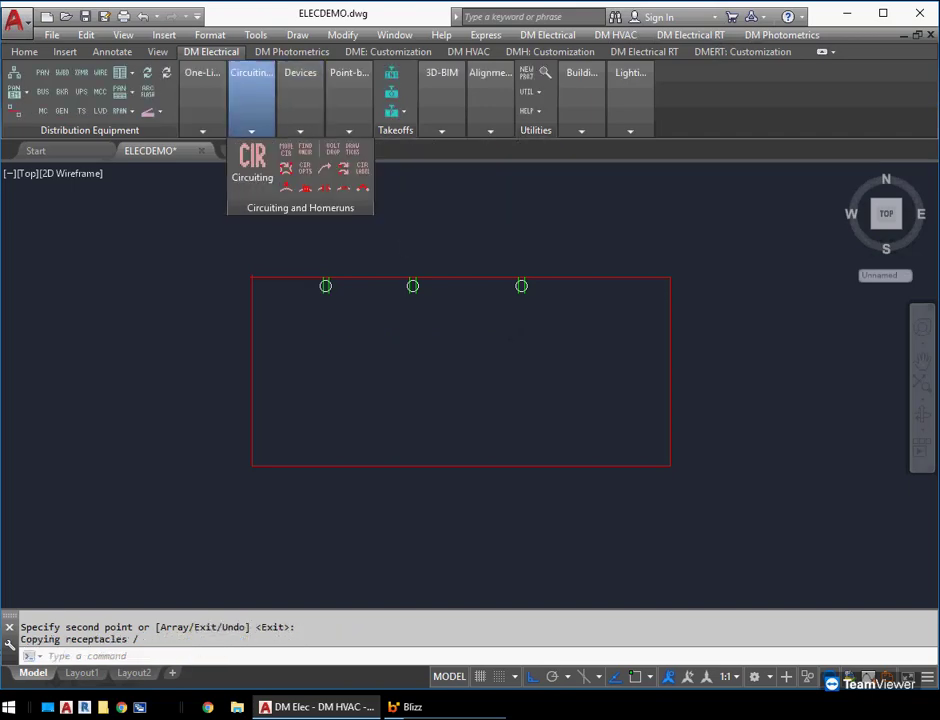
{"action": "left_click", "coordinate": [254, 160]}
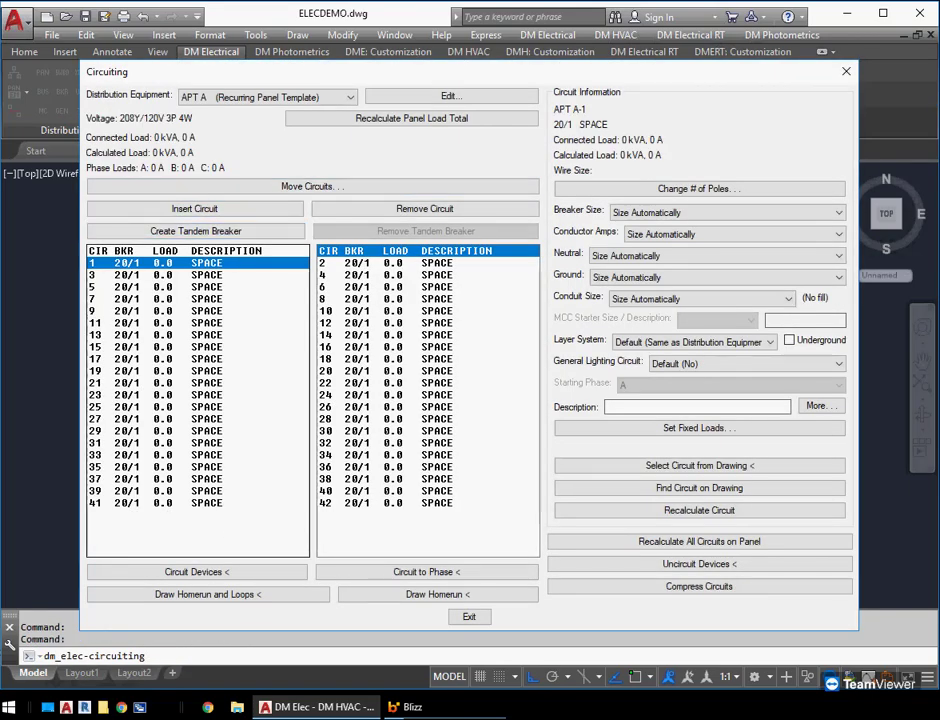
{"action": "left_click", "coordinate": [196, 571]}
{"action": "left_click", "coordinate": [579, 339]}
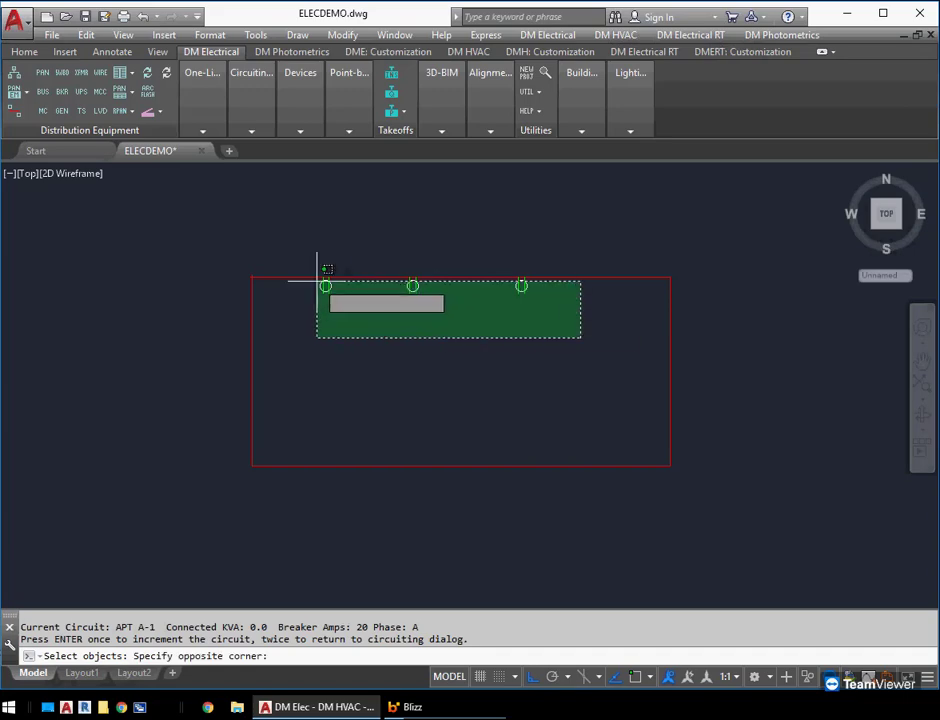
{"action": "left_click", "coordinate": [320, 272]}
{"action": "key", "text": "Return"}
{"action": "key", "text": "Return"}
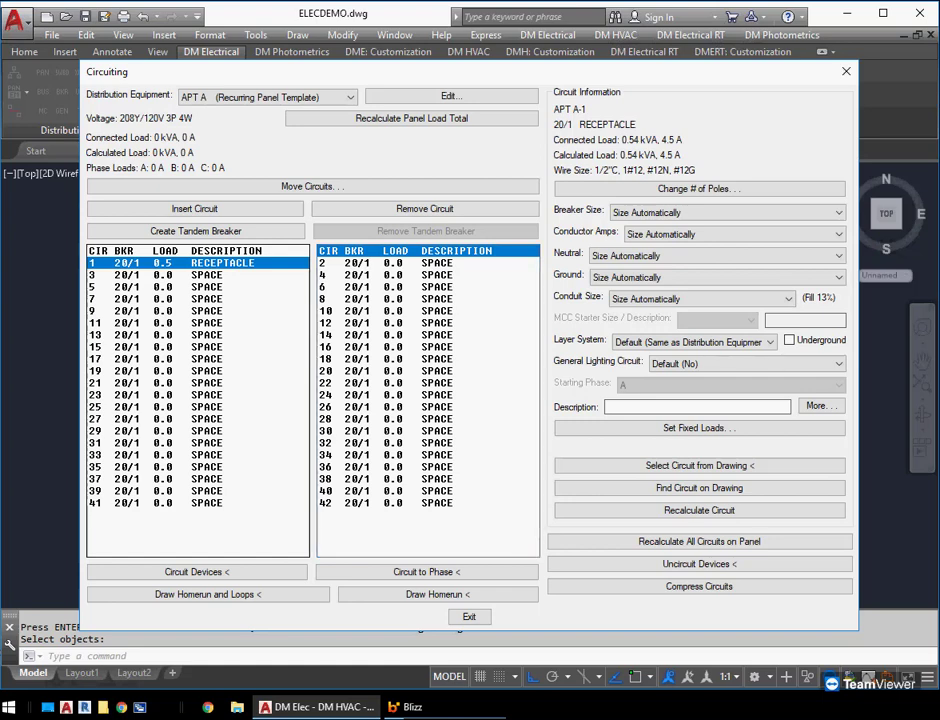
Create a recurring panel instance with callout 101 from the APT A template and place it, with its label, below and right of the room
{"action": "left_click", "coordinate": [469, 616]}
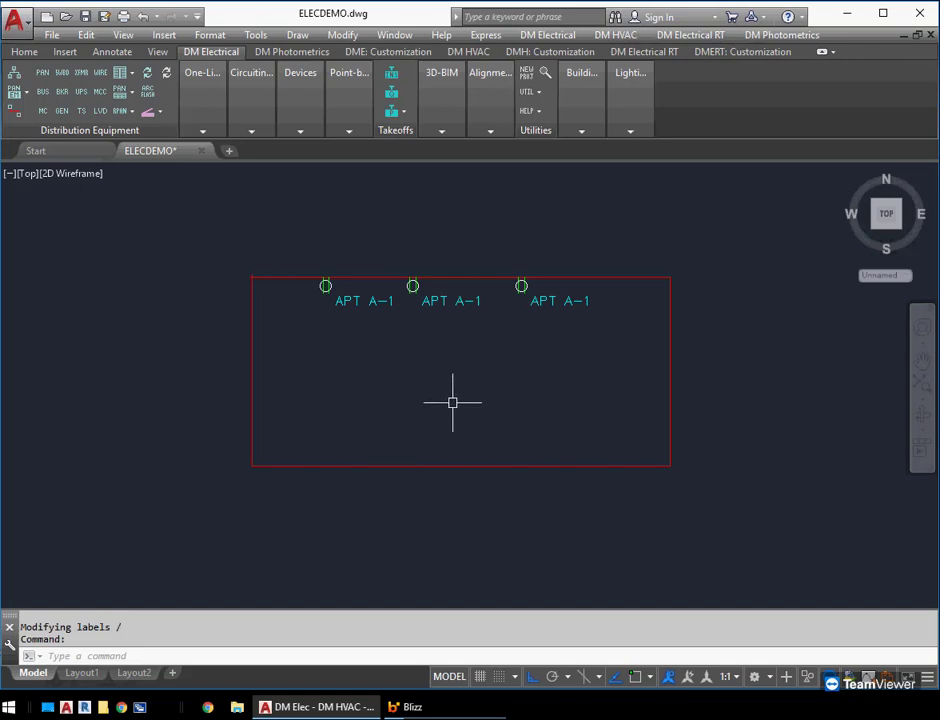
{"action": "middle_click_drag", "start_coordinate": [451, 401], "coordinate": [424, 397]}
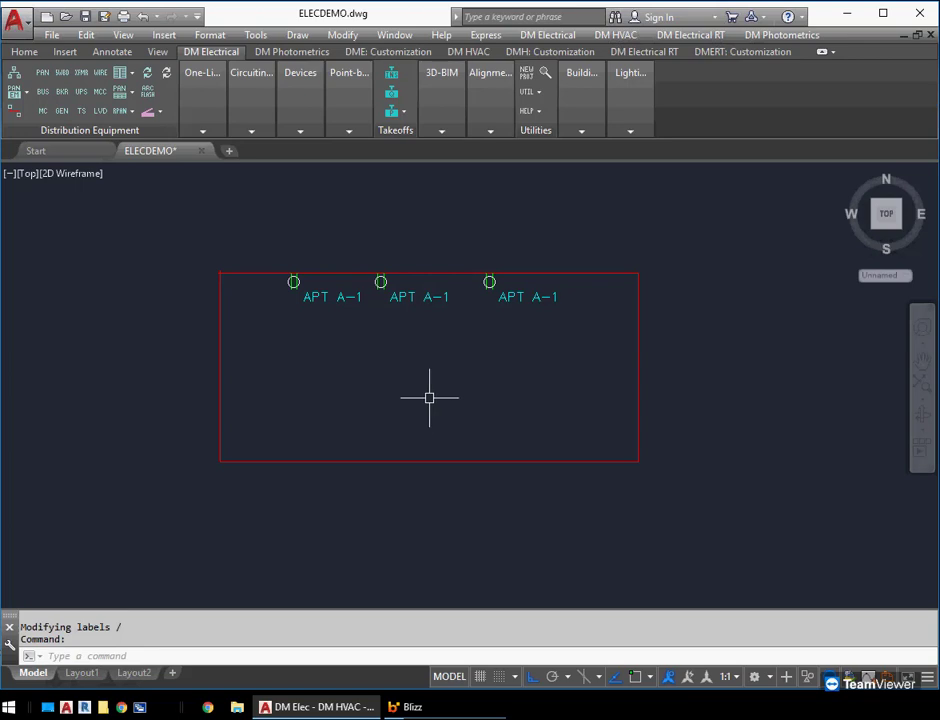
{"action": "middle_click_drag", "start_coordinate": [428, 394], "coordinate": [251, 357]}
{"action": "left_click", "coordinate": [124, 111]}
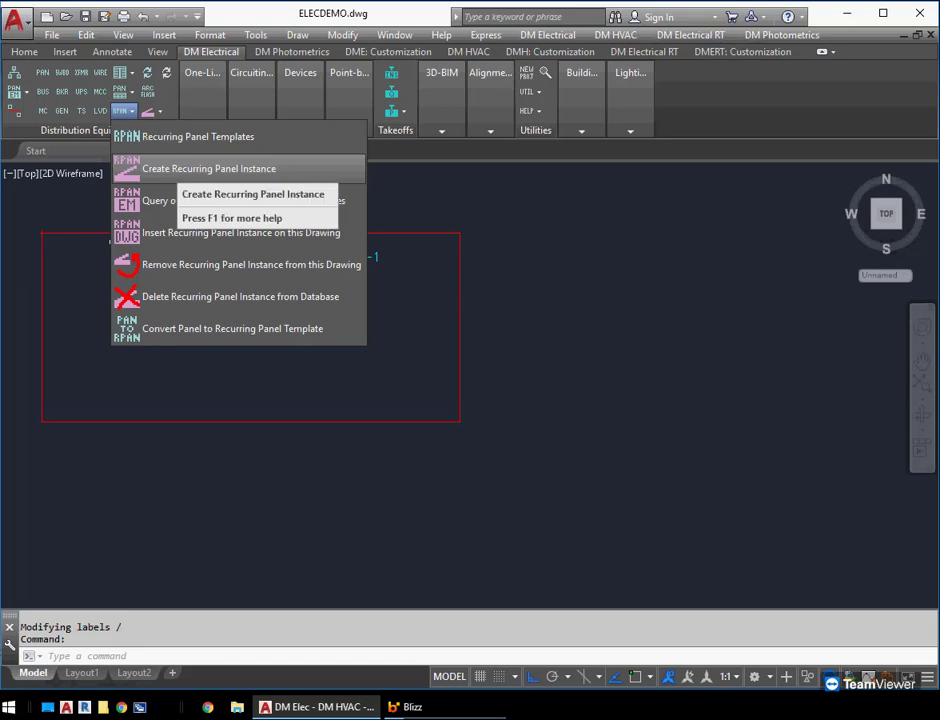
{"action": "left_click", "coordinate": [178, 170]}
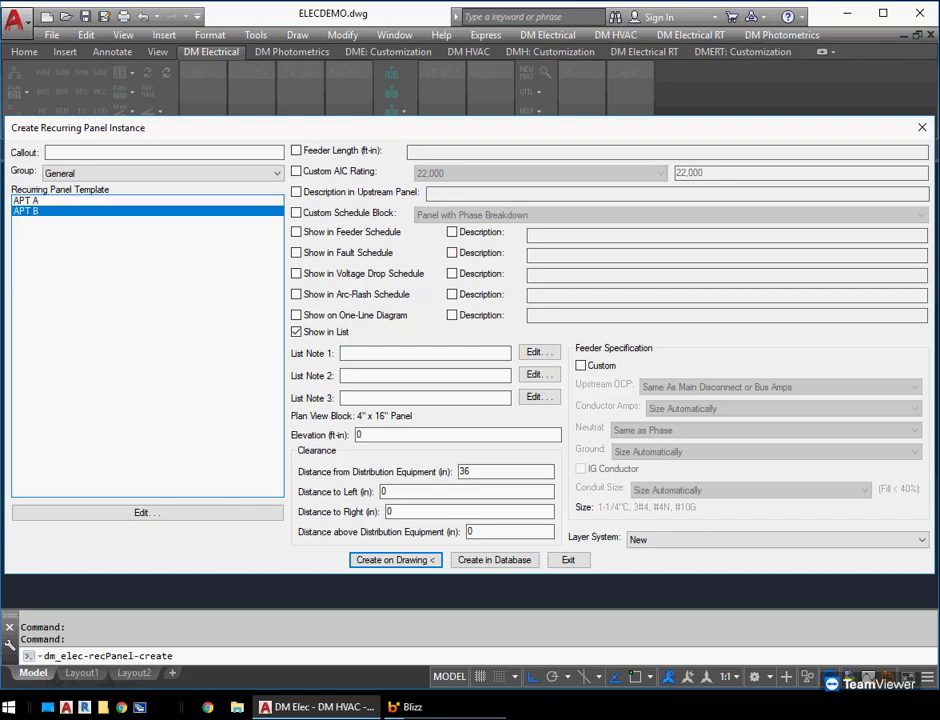
{"action": "left_click", "coordinate": [27, 211]}
{"action": "left_click", "coordinate": [27, 201]}
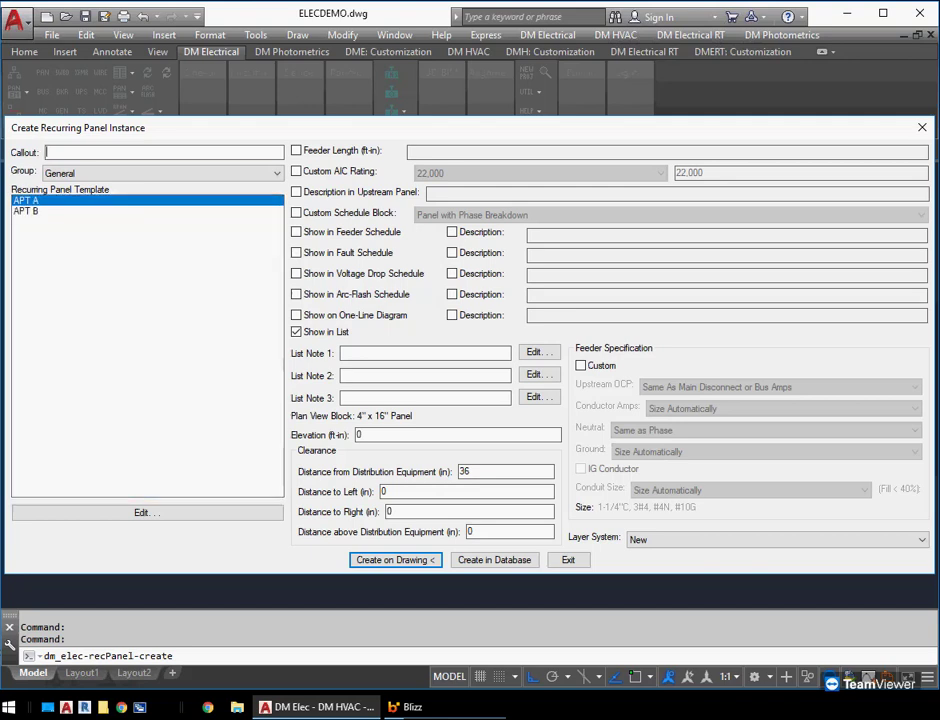
{"action": "type", "text": "101"}
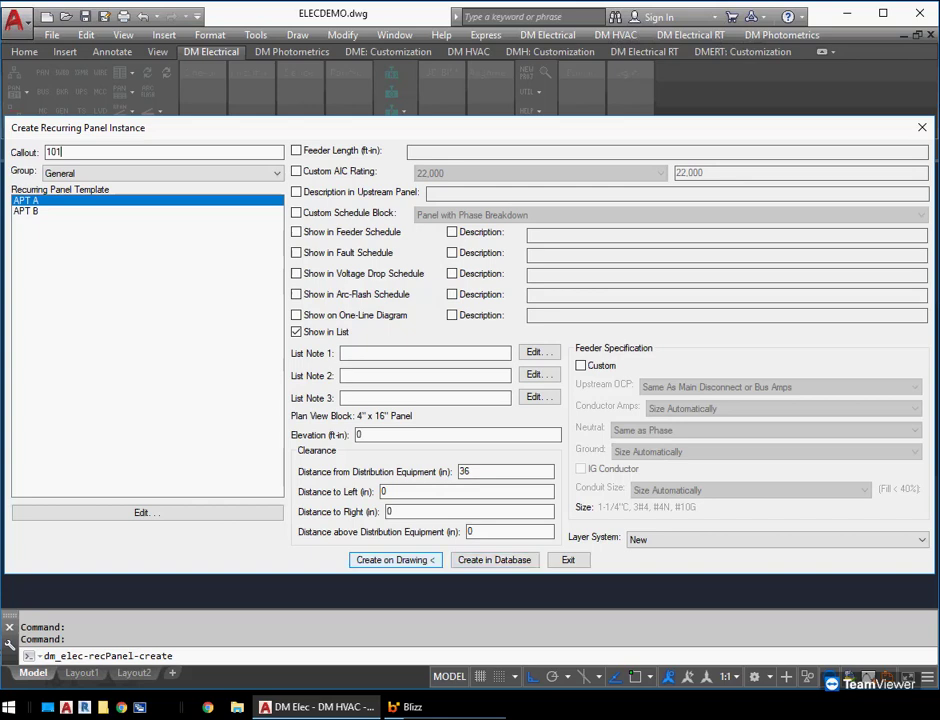
{"action": "key", "text": "Return"}
{"action": "middle_click_drag", "start_coordinate": [529, 524], "coordinate": [405, 489]}
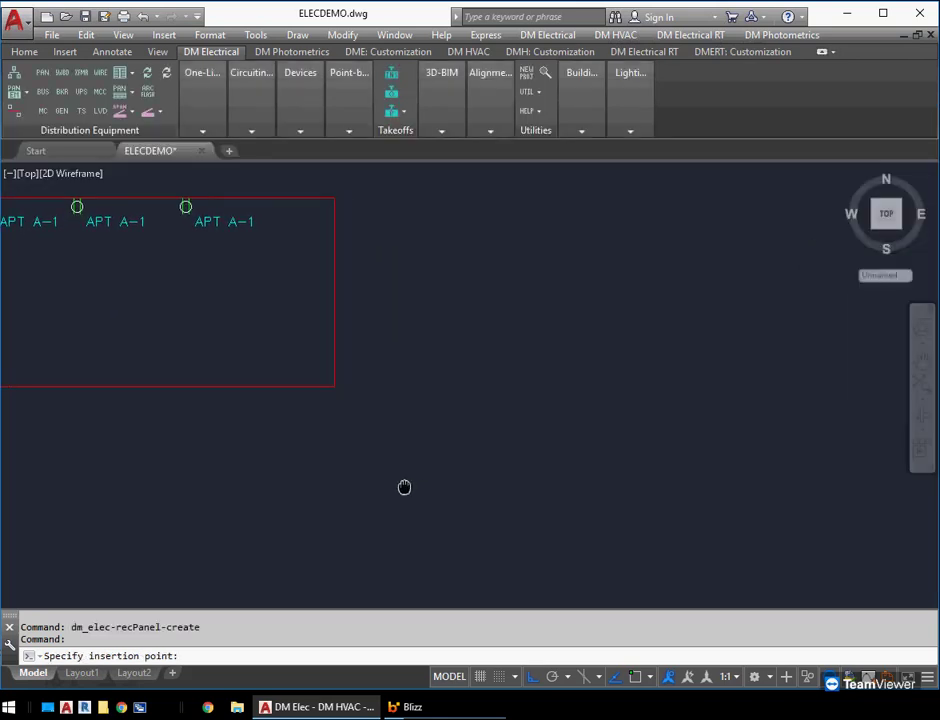
{"action": "left_click", "coordinate": [461, 509]}
{"action": "key", "text": "Return"}
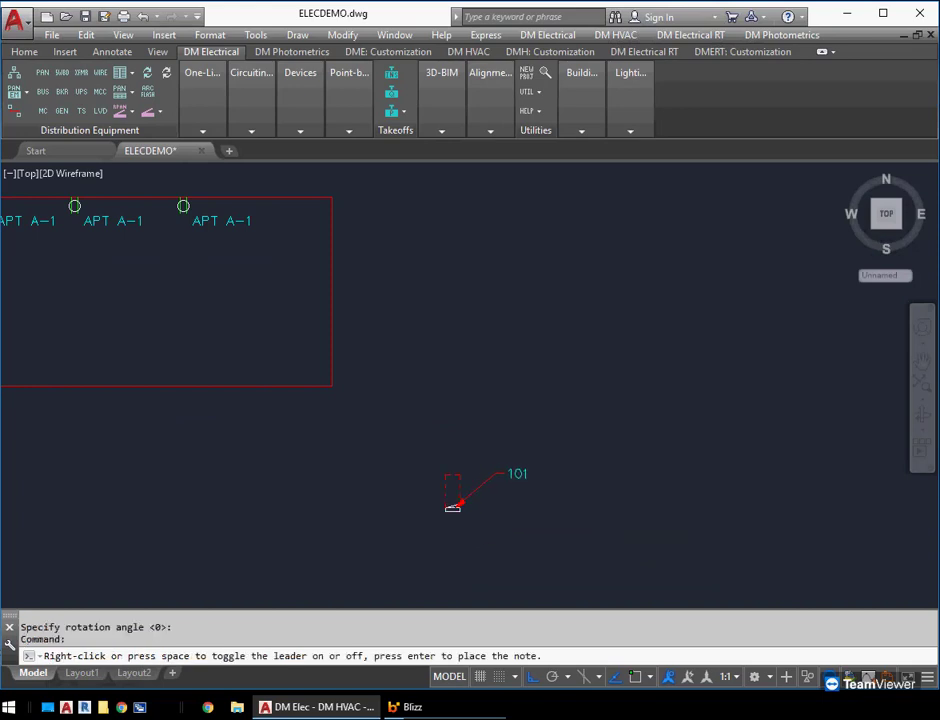
{"action": "key", "text": "Return"}
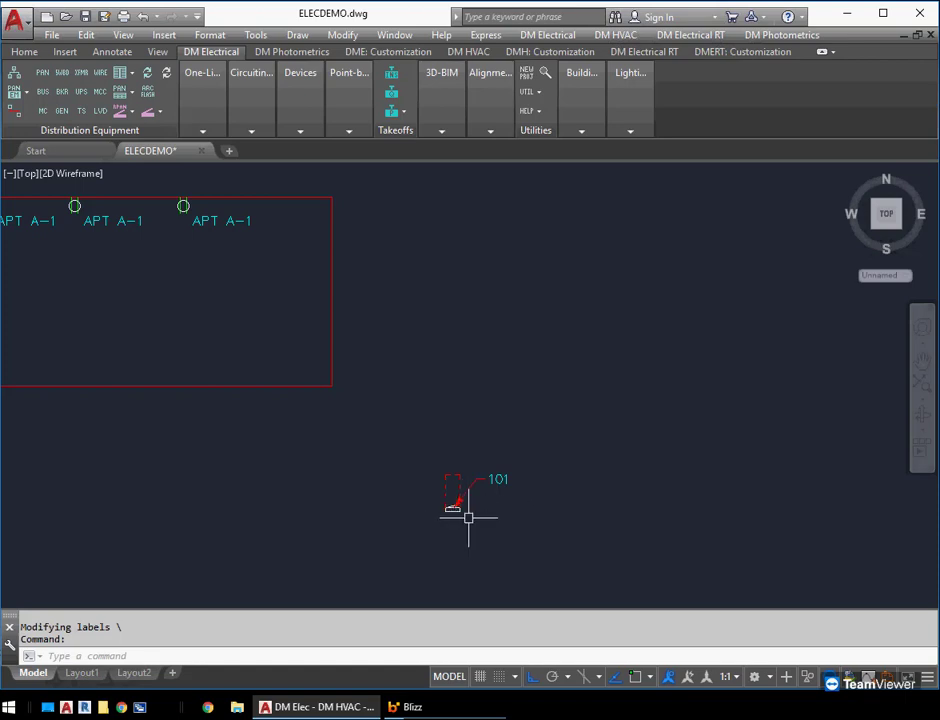
Create a second APT A recurring panel instance with callout 102 and place it, labelled, to the right of panel 101
{"action": "key", "text": "Return"}
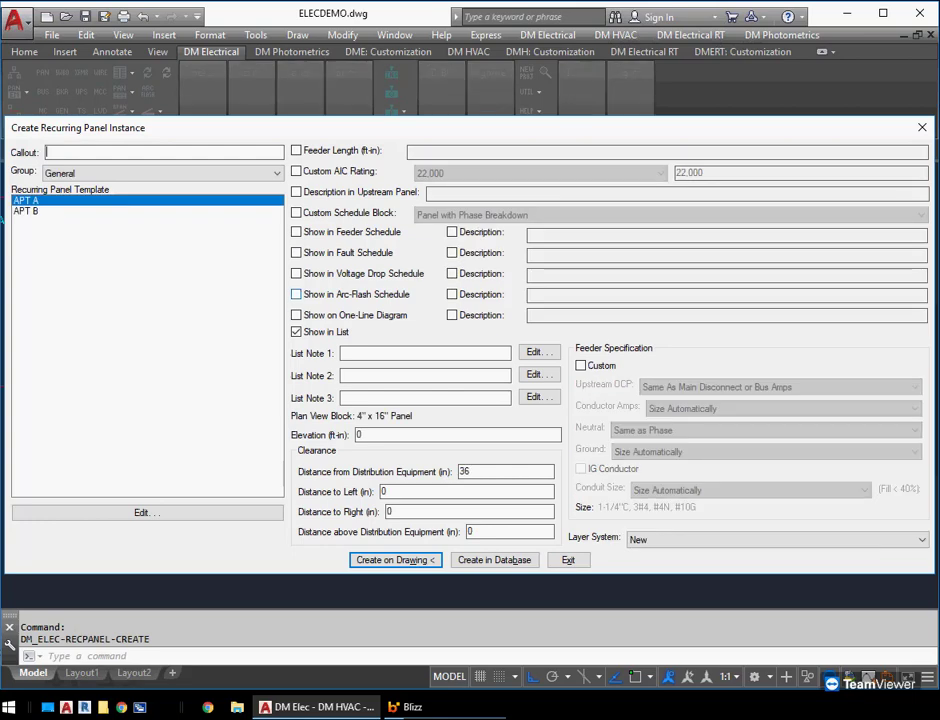
{"action": "type", "text": "102"}
{"action": "key", "text": "Return"}
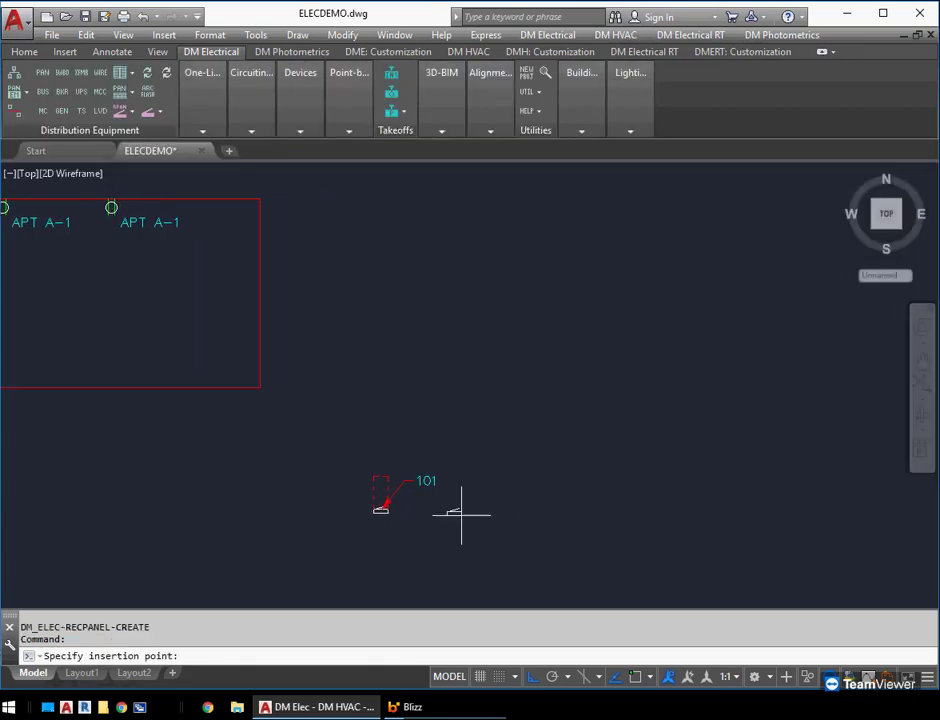
{"action": "left_click", "coordinate": [518, 513]}
{"action": "left_click", "coordinate": [565, 514]}
{"action": "left_click", "coordinate": [557, 480]}
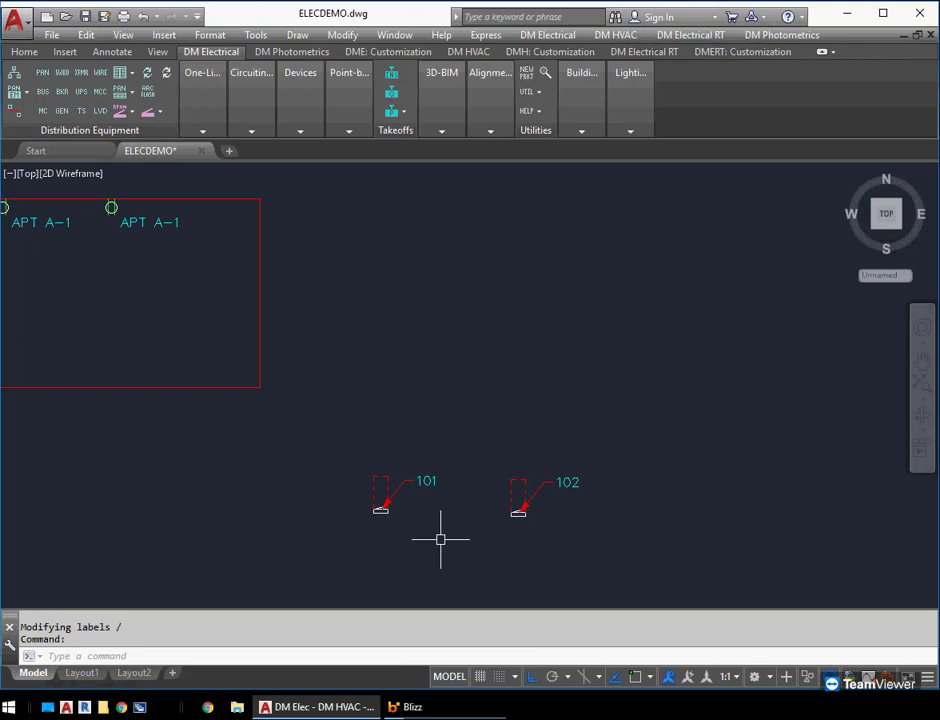
Connect recurring panel instance 101 to panel L3 on a three-pole breaker at circuits 1,3,5
{"action": "middle_click_drag", "start_coordinate": [433, 490], "coordinate": [458, 487]}
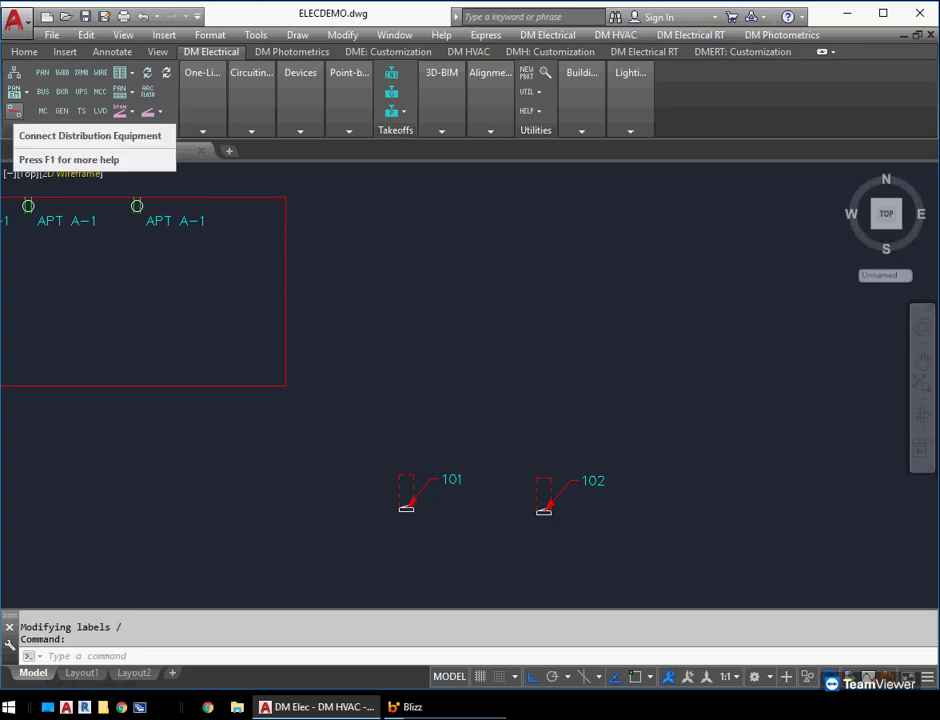
{"action": "left_click", "coordinate": [14, 110]}
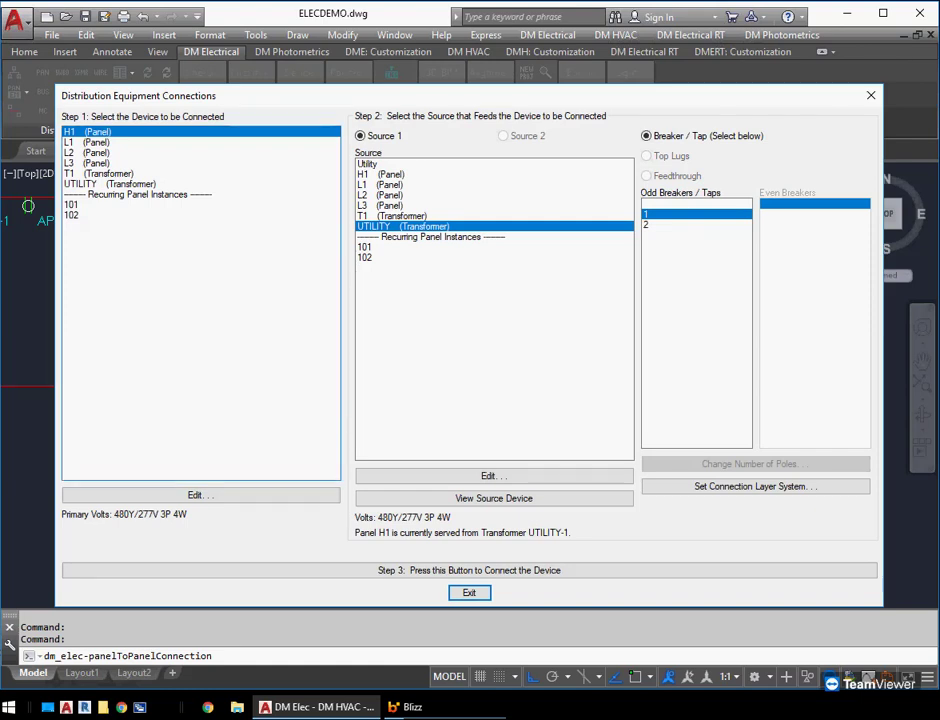
{"action": "left_click", "coordinate": [72, 205]}
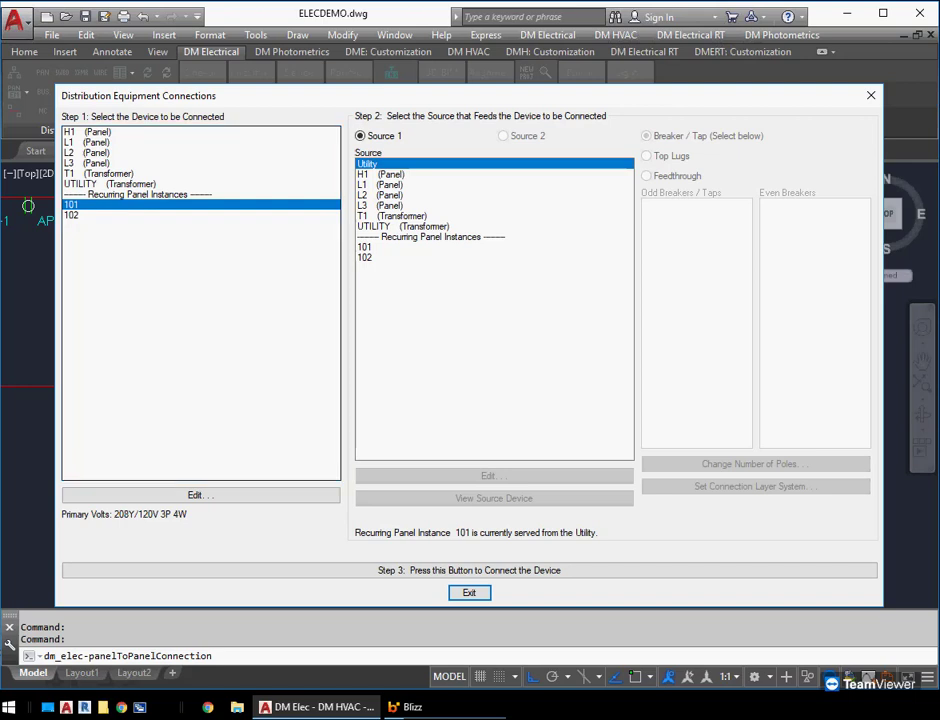
{"action": "left_click", "coordinate": [382, 206]}
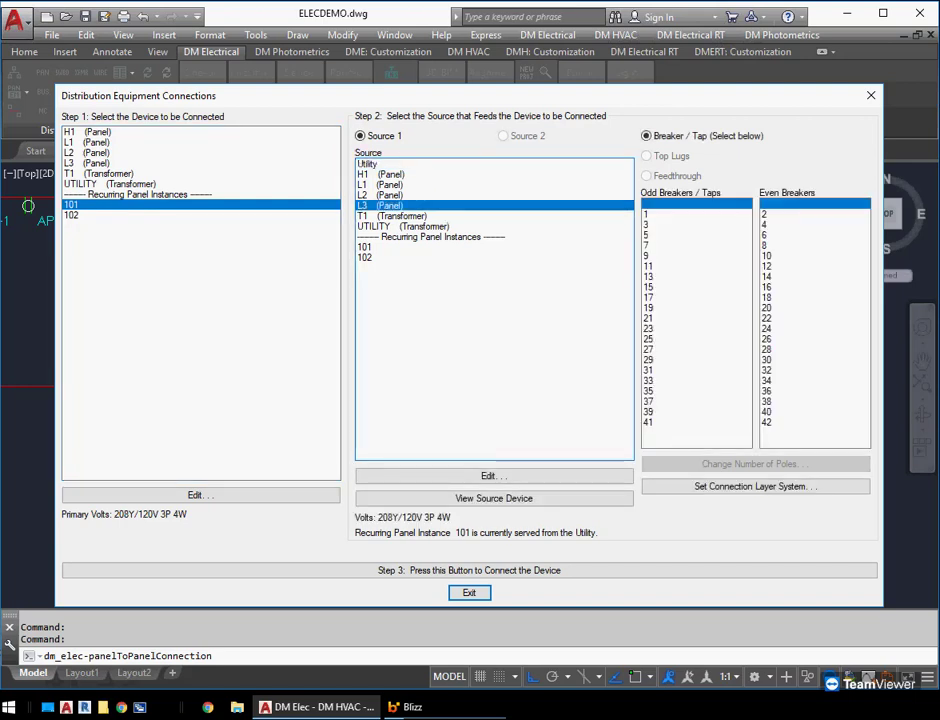
{"action": "left_click", "coordinate": [690, 214]}
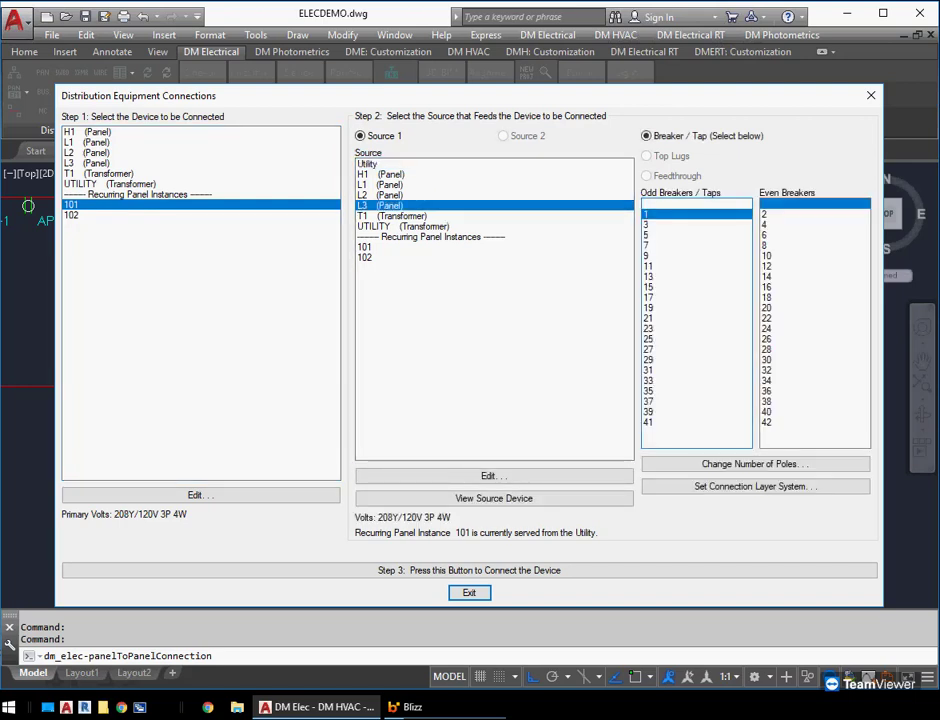
{"action": "left_click", "coordinate": [755, 463]}
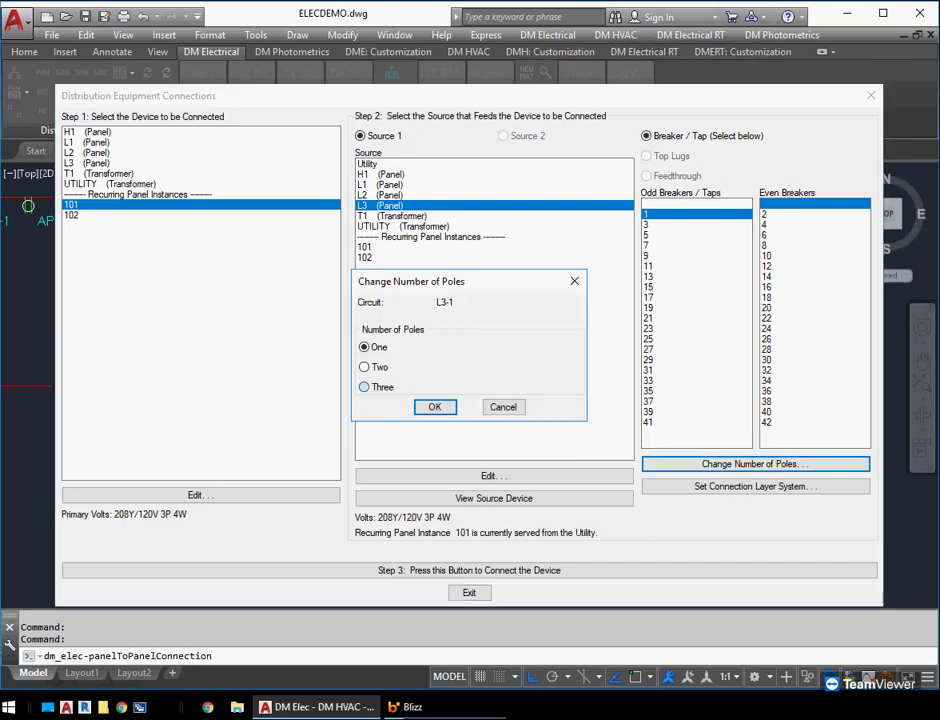
{"action": "left_click", "coordinate": [365, 387]}
{"action": "left_click", "coordinate": [435, 407]}
{"action": "left_click", "coordinate": [469, 570]}
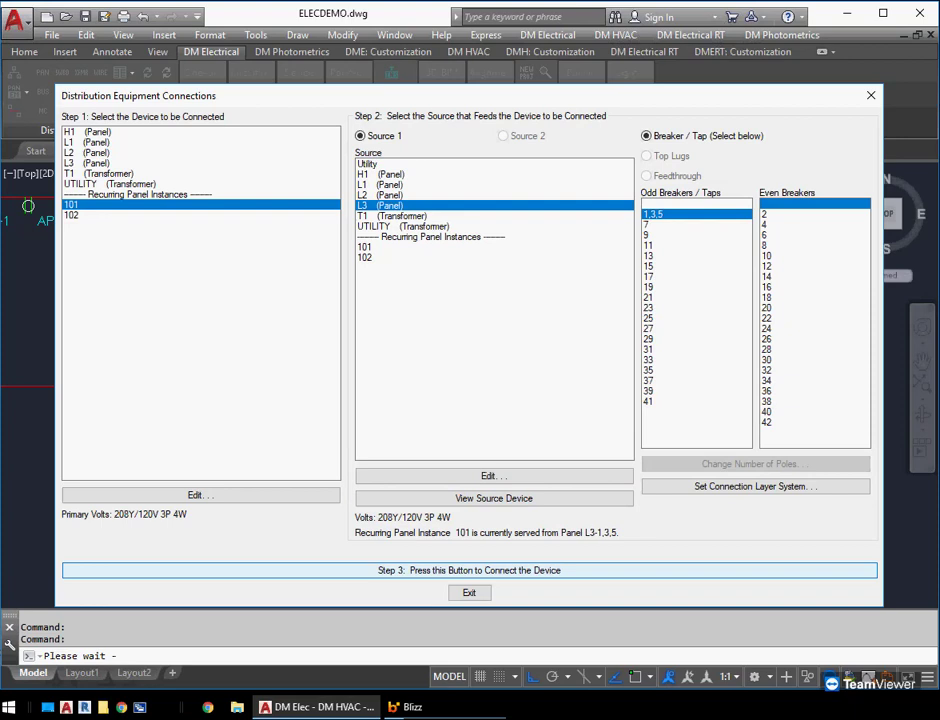
Connect recurring panel instance 102 to panel L3 on a three-pole breaker at circuits 7,9,11
{"action": "left_click", "coordinate": [85, 215]}
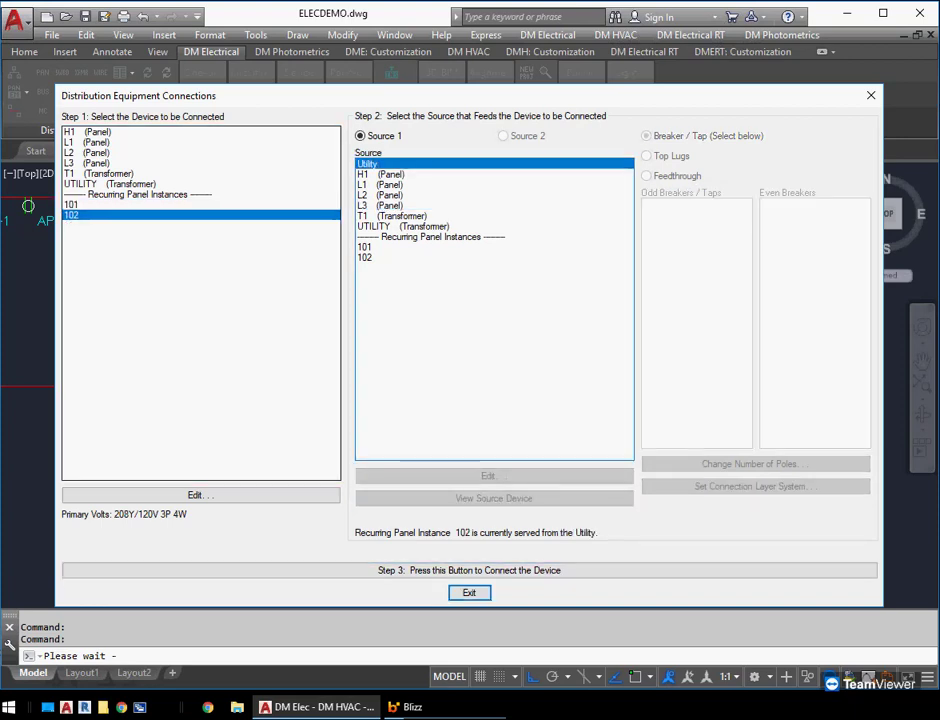
{"action": "left_click", "coordinate": [385, 206]}
{"action": "left_click", "coordinate": [655, 214]}
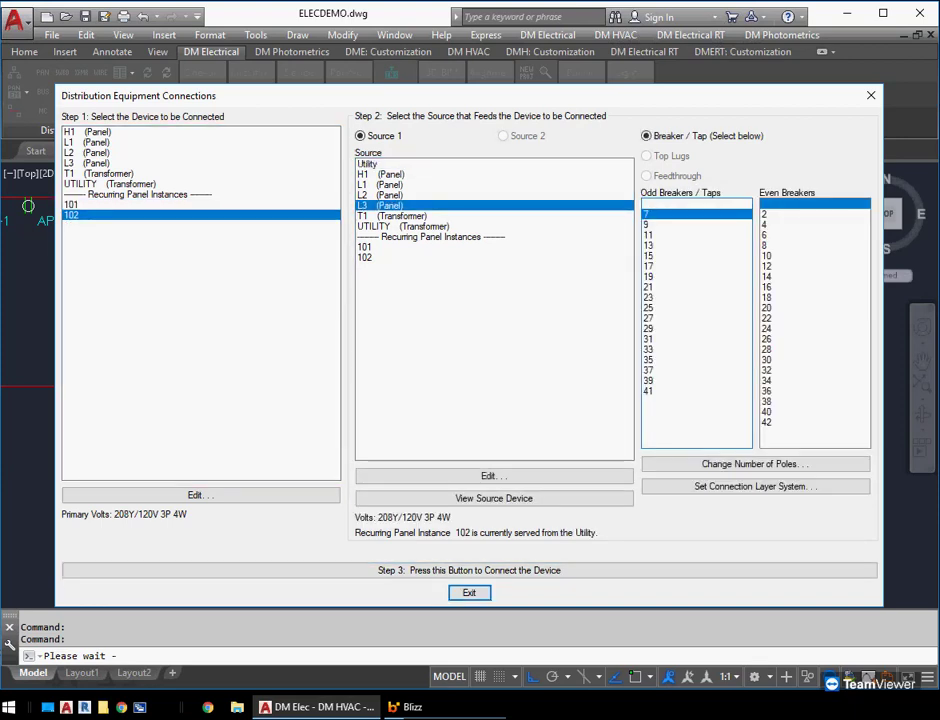
{"action": "left_click", "coordinate": [755, 464]}
{"action": "left_click", "coordinate": [366, 387]}
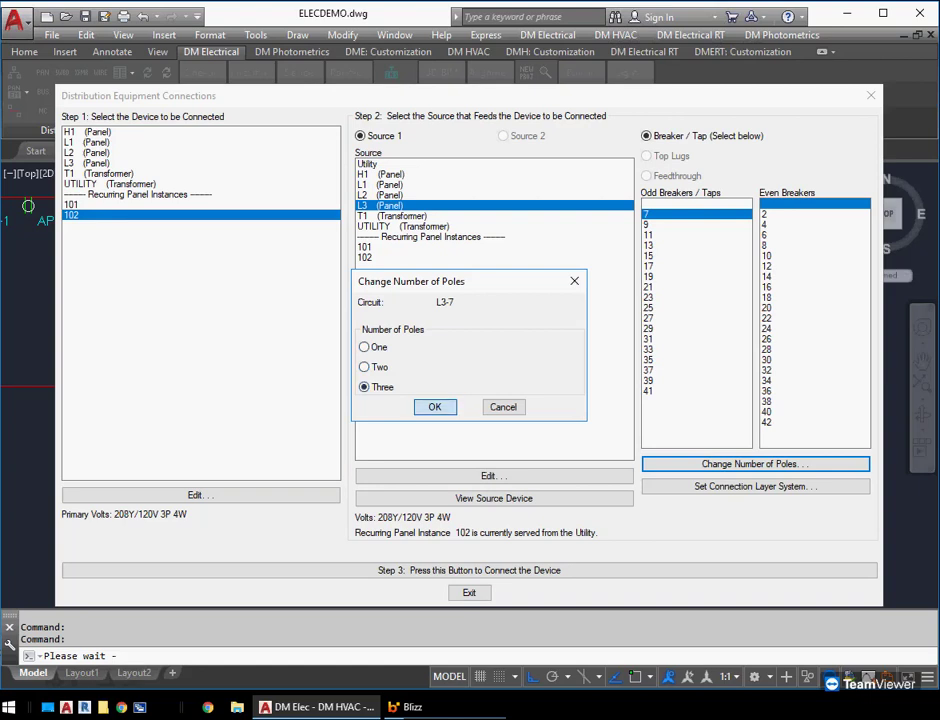
{"action": "left_click", "coordinate": [434, 407]}
{"action": "left_click", "coordinate": [469, 570]}
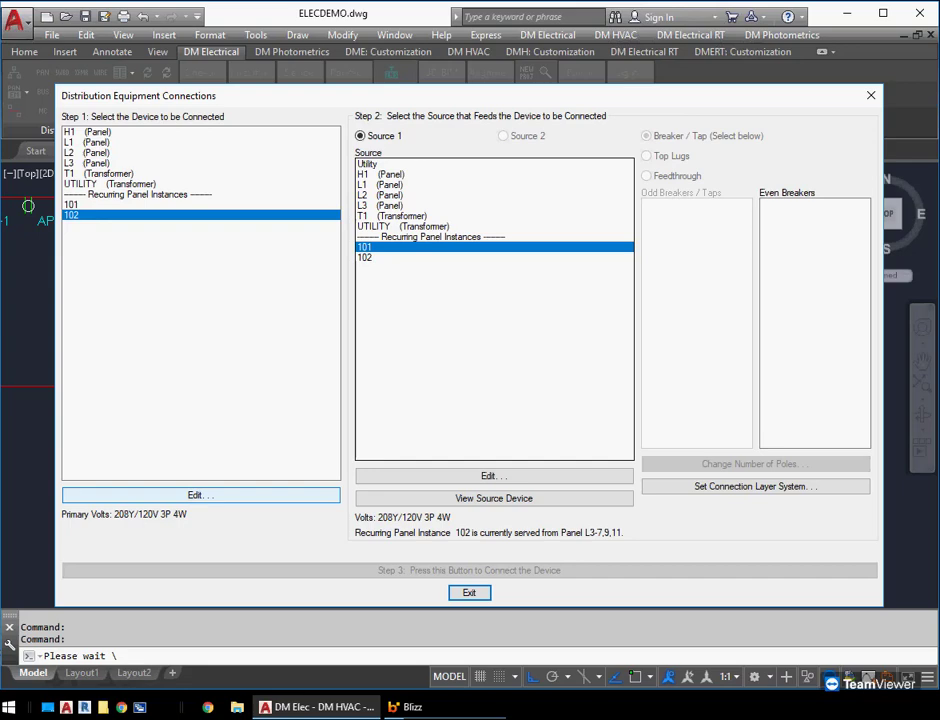
Set the APT A template's lugs to DOUBLE and save it, then connect instance 102 to the top lugs of instance 101
{"action": "left_click", "coordinate": [201, 495]}
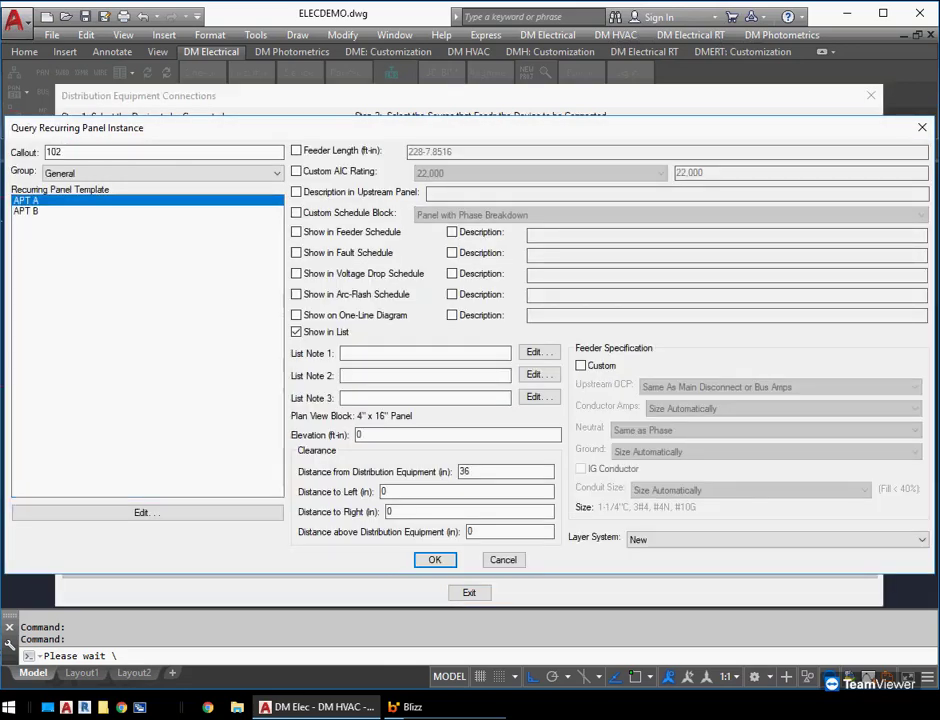
{"action": "left_click", "coordinate": [147, 512]}
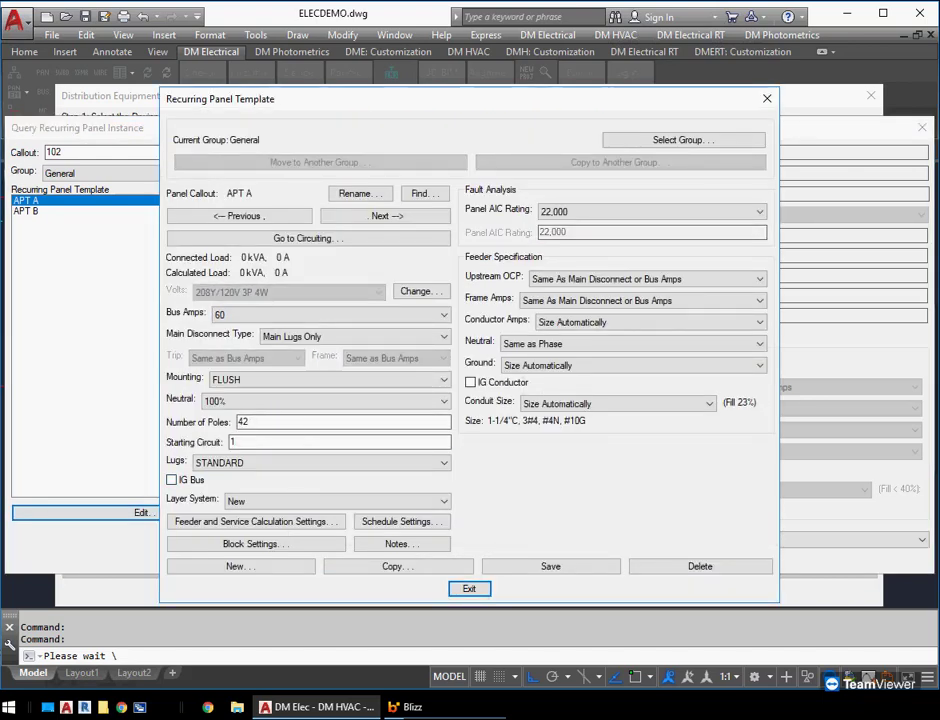
{"action": "left_click", "coordinate": [322, 463]}
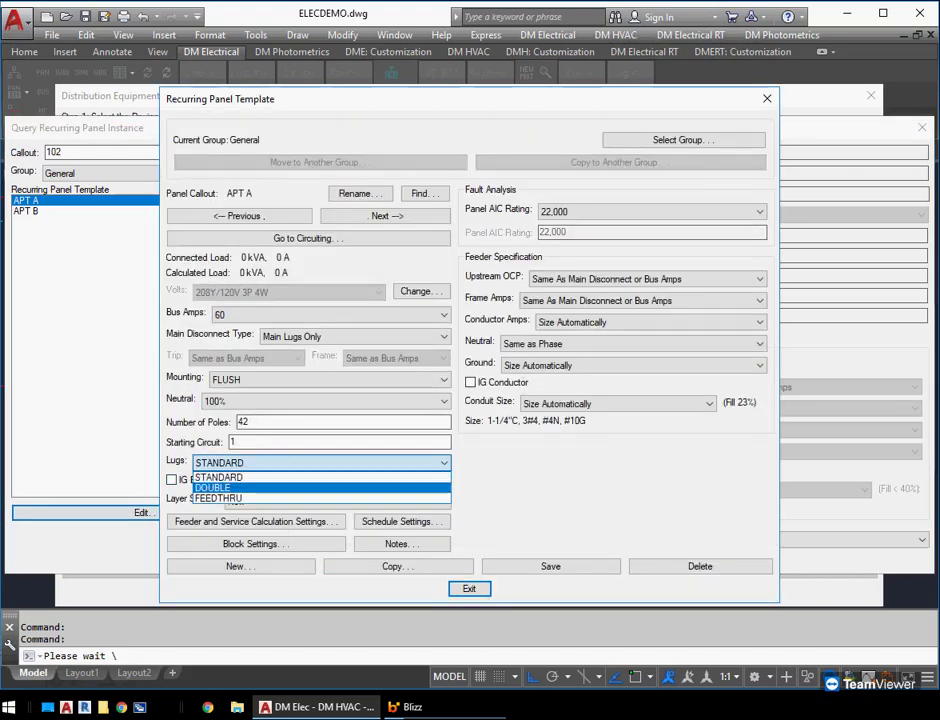
{"action": "left_click", "coordinate": [213, 487]}
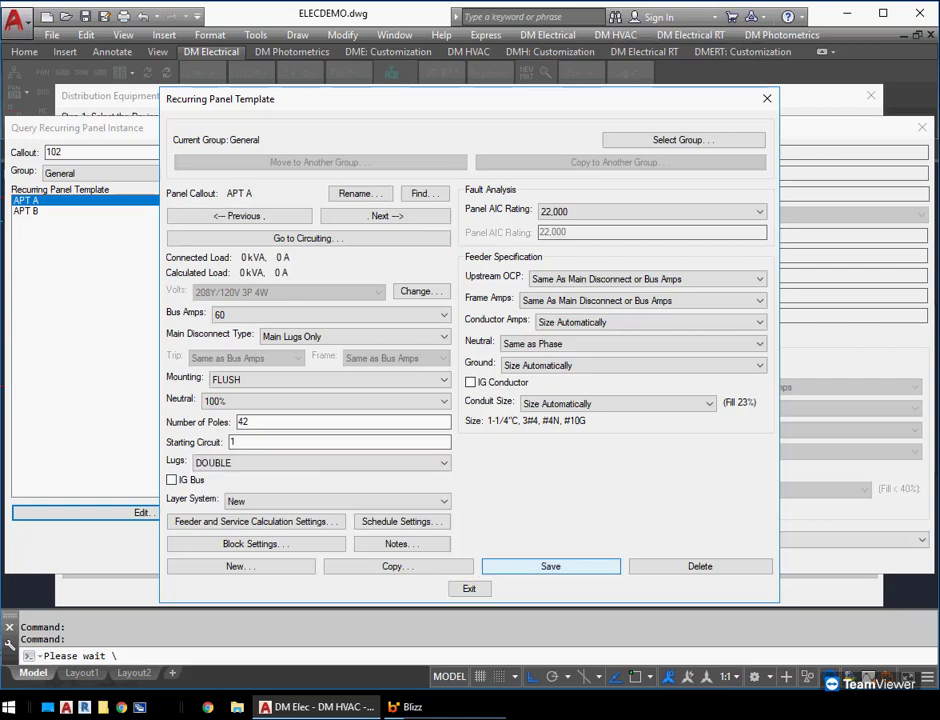
{"action": "left_click", "coordinate": [469, 588]}
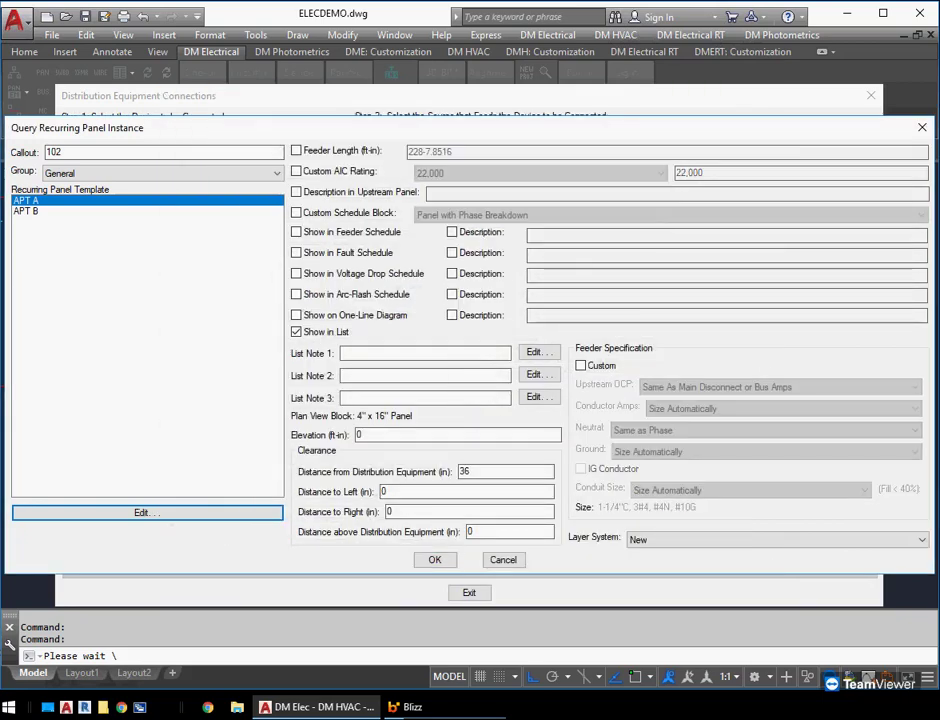
{"action": "left_click", "coordinate": [503, 559]}
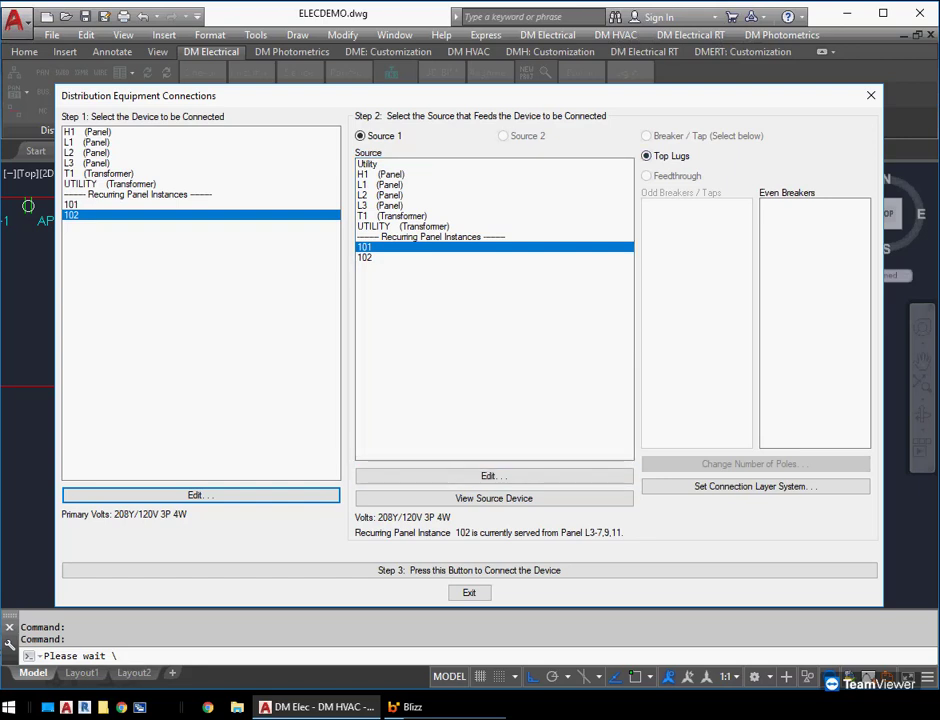
{"action": "left_click", "coordinate": [469, 570]}
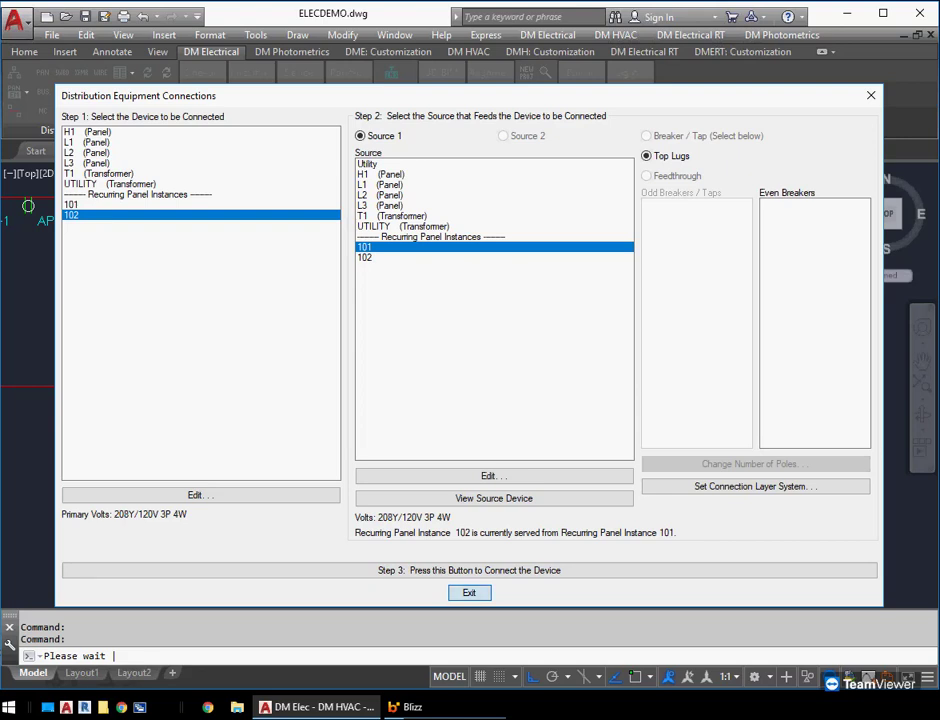
{"action": "left_click", "coordinate": [469, 592]}
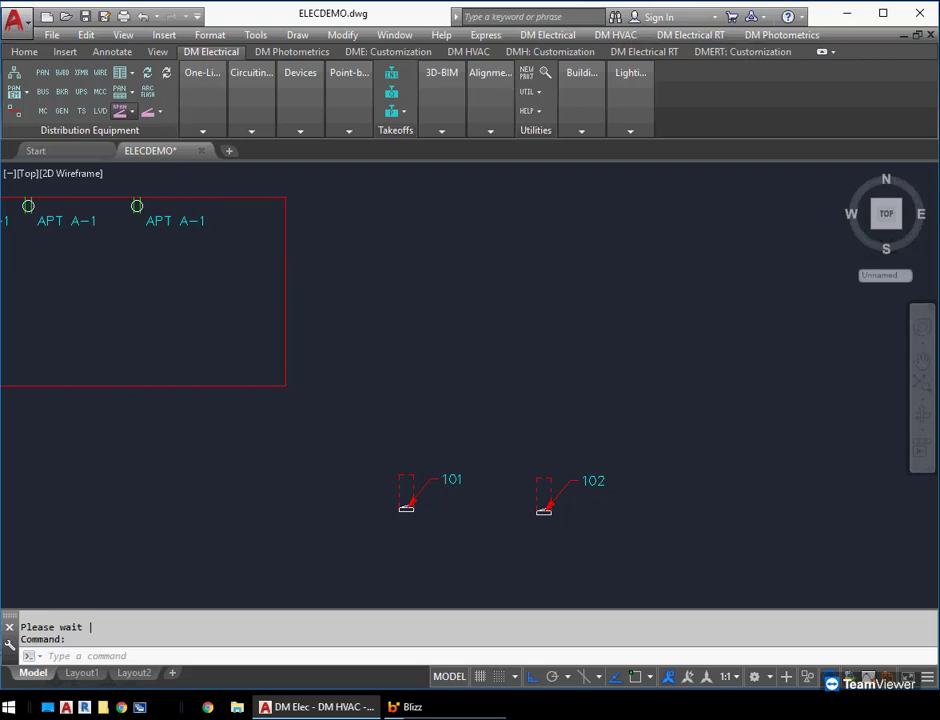
Show recurring panel instance 101 in the fault schedule with the description TYPICAL APT A
{"action": "left_click", "coordinate": [124, 111]}
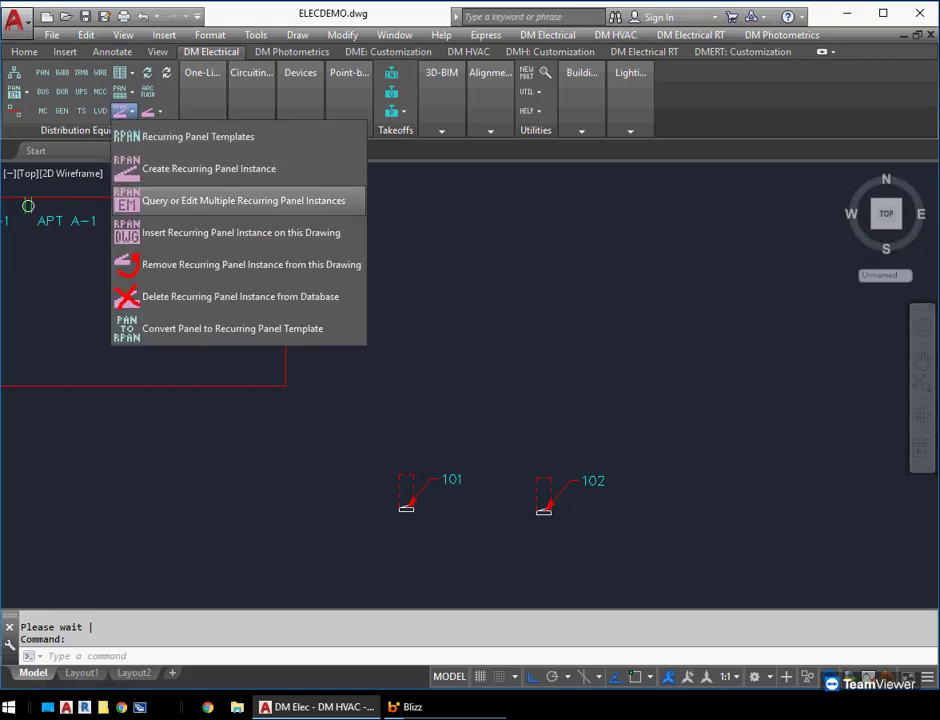
{"action": "left_click", "coordinate": [330, 200]}
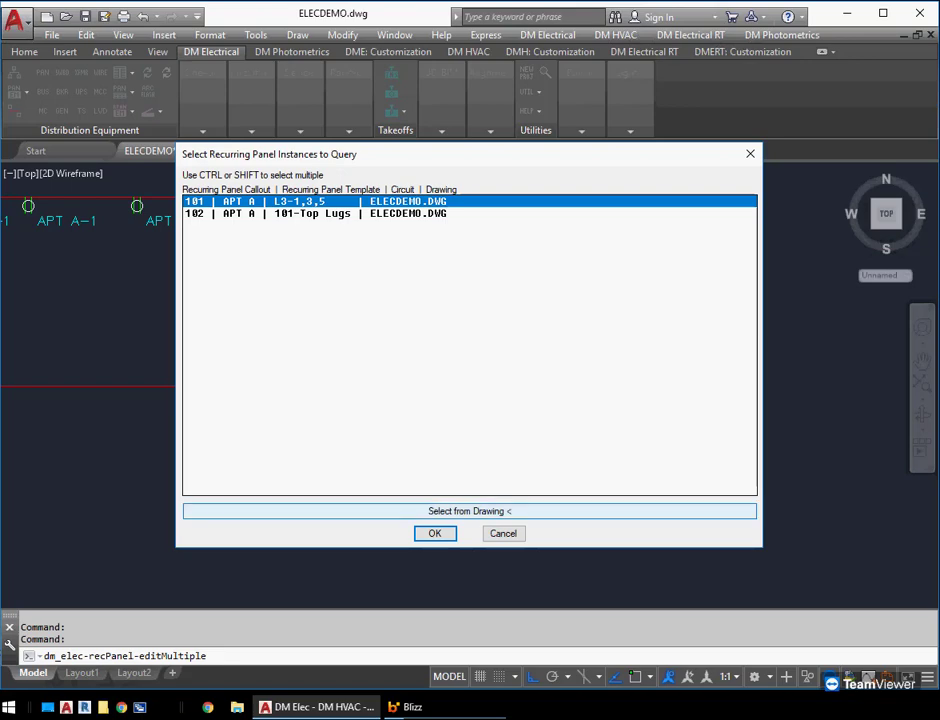
{"action": "key", "text": "Return"}
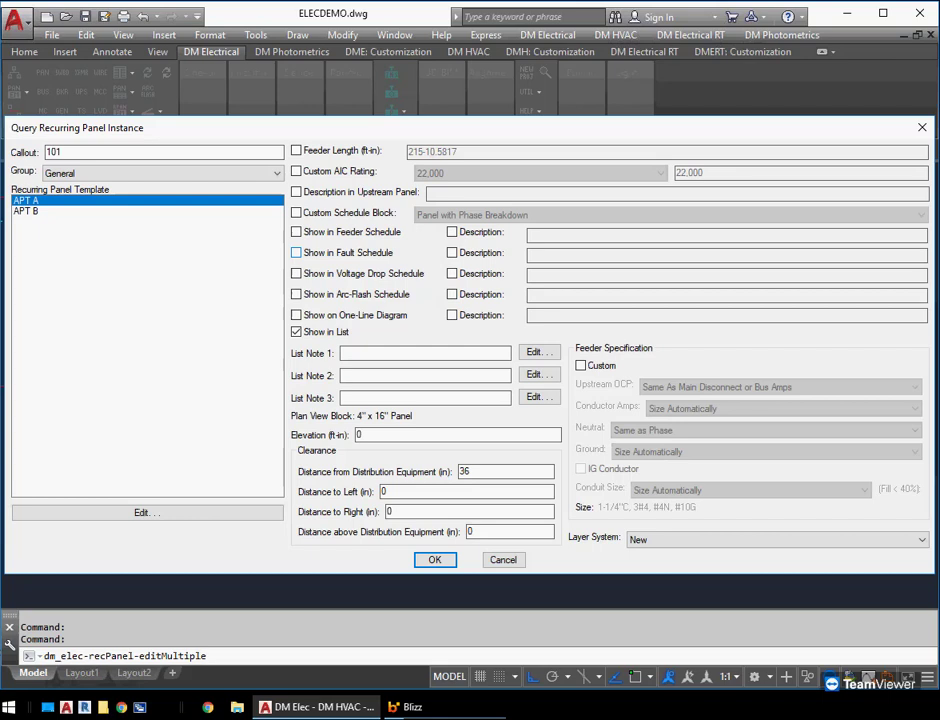
{"action": "left_click", "coordinate": [296, 252]}
{"action": "left_click", "coordinate": [452, 252]}
{"action": "type", "text": "TYPICAL APT A"}
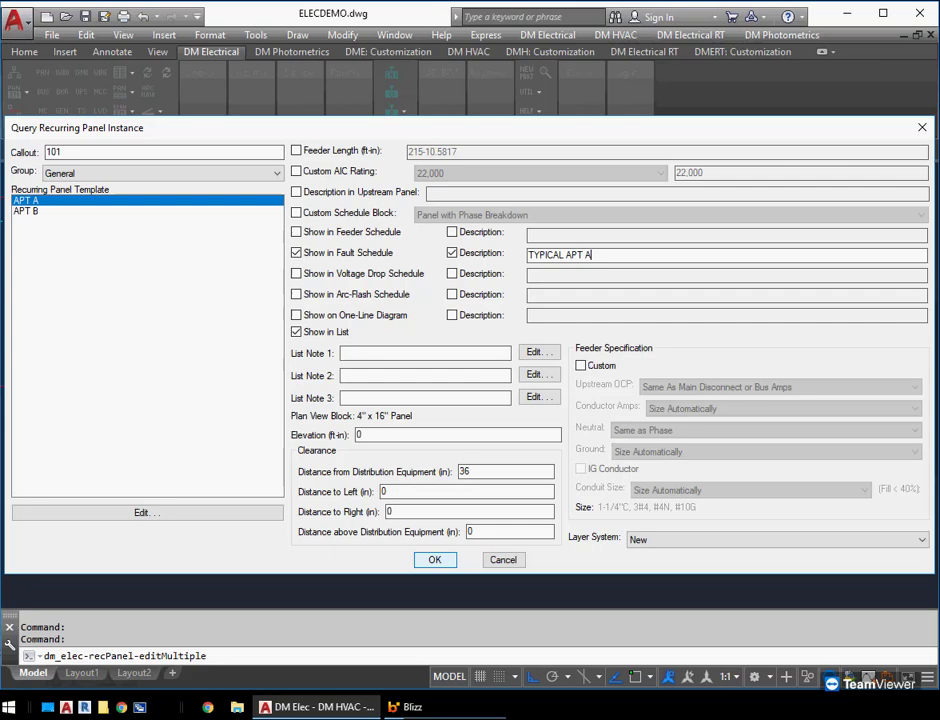
{"action": "key", "text": "Return"}
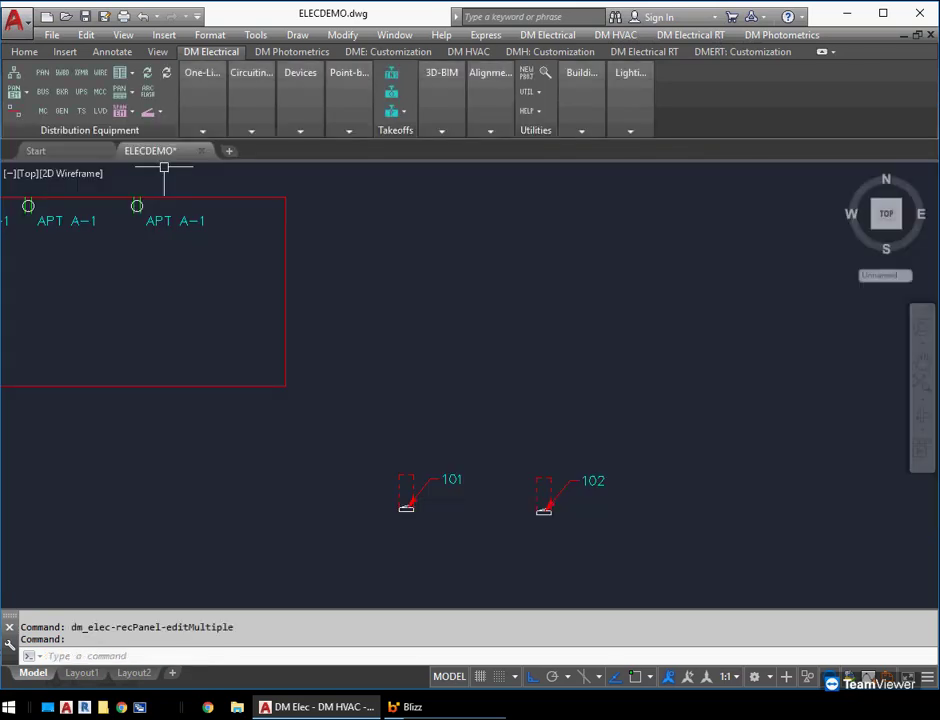
Reinsert the fault current schedule with its existing settings to include the newly enabled apartment panel
{"action": "scroll", "coordinate": [485, 412], "scroll_direction": "down", "scroll_amount": 6}
{"action": "middle_click_drag", "start_coordinate": [439, 367], "coordinate": [263, 481]}
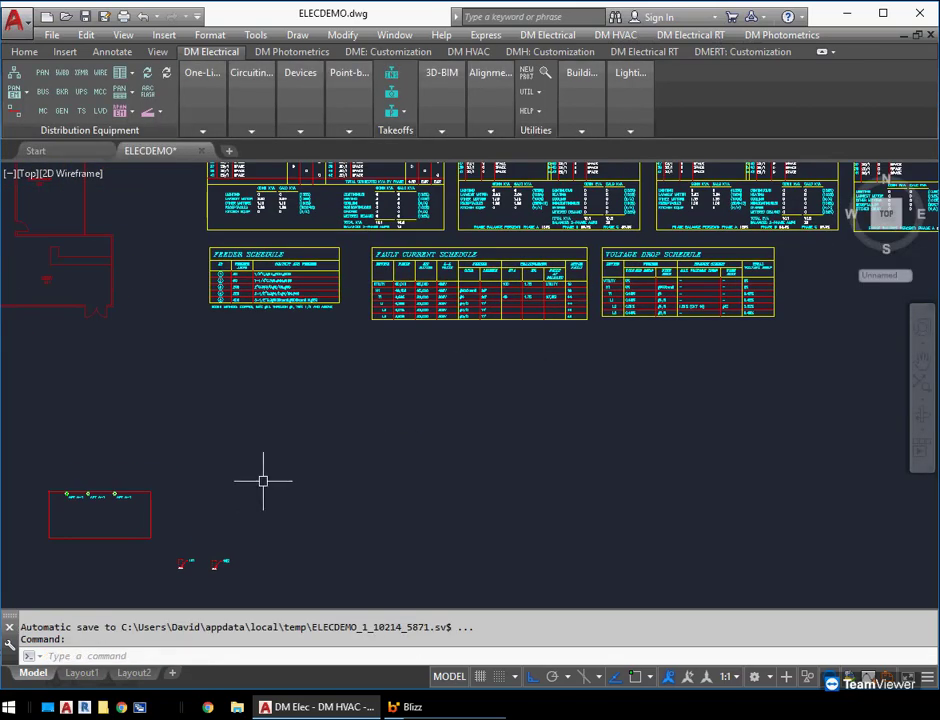
{"action": "scroll", "coordinate": [380, 375], "scroll_direction": "up", "scroll_amount": 4}
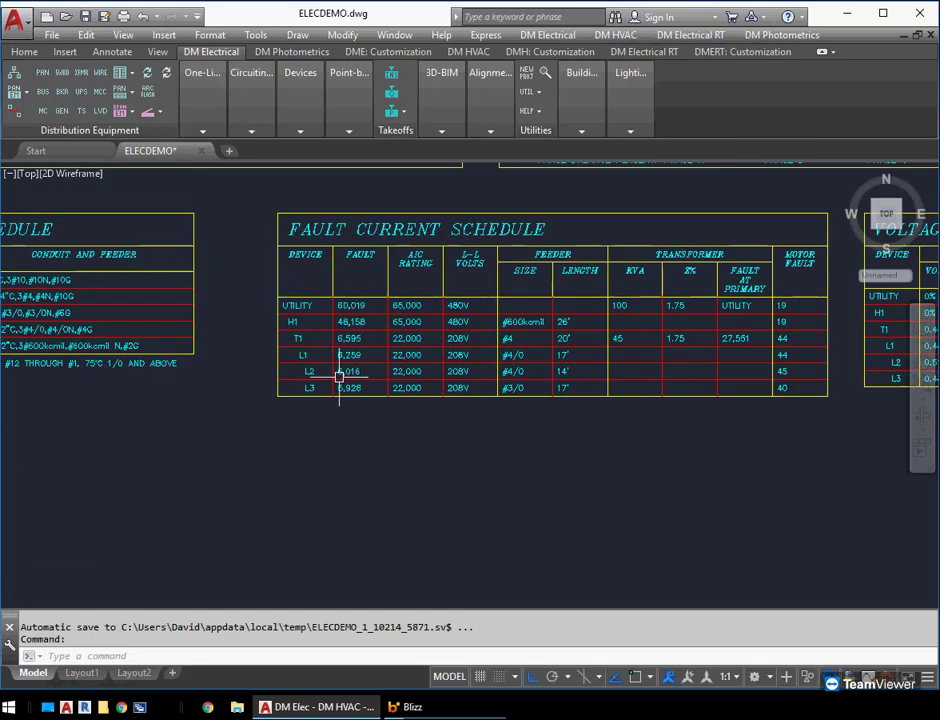
{"action": "left_click", "coordinate": [124, 72]}
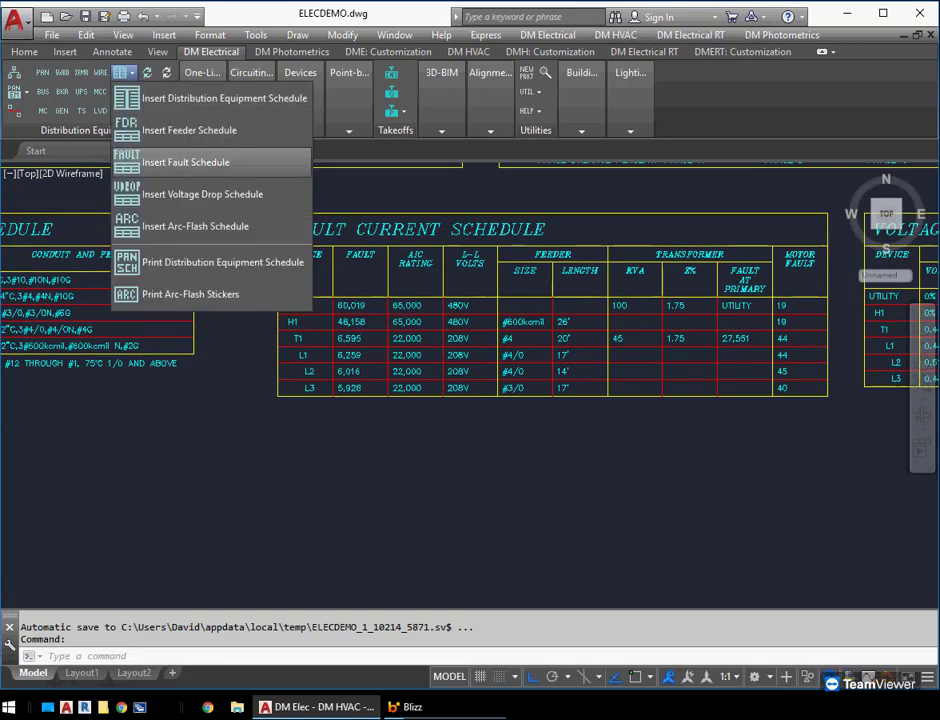
{"action": "left_click", "coordinate": [185, 162]}
{"action": "key", "text": "Return"}
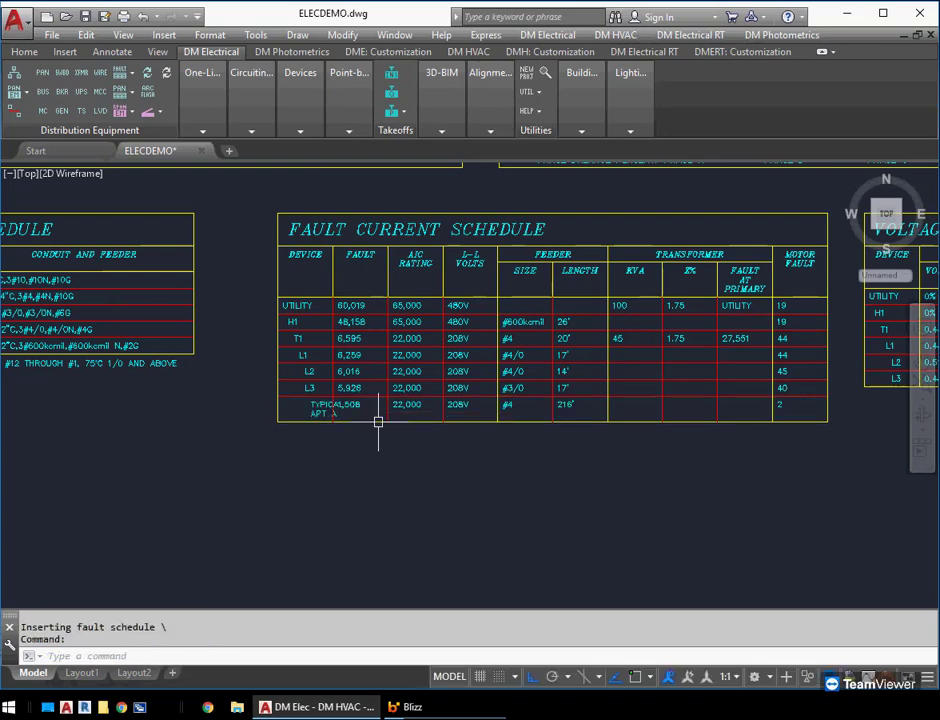
Set the fault current schedule's Device column width to 2 and reinsert the schedule
{"action": "scroll", "coordinate": [369, 404], "scroll_direction": "up", "scroll_amount": 2}
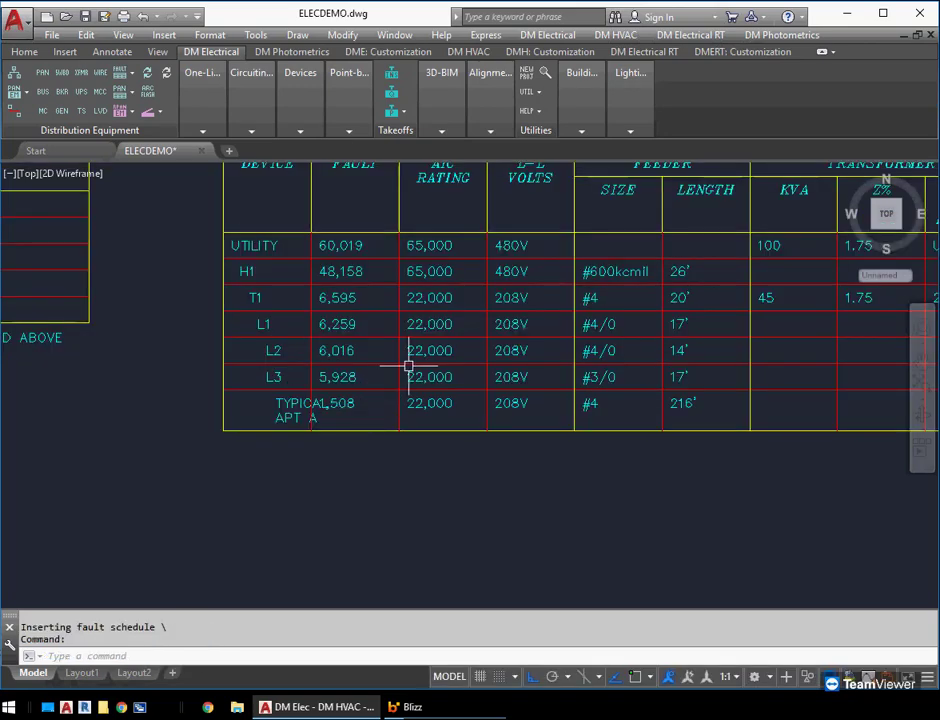
{"action": "middle_click_drag", "start_coordinate": [435, 387], "coordinate": [342, 436]}
{"action": "key", "text": "Return"}
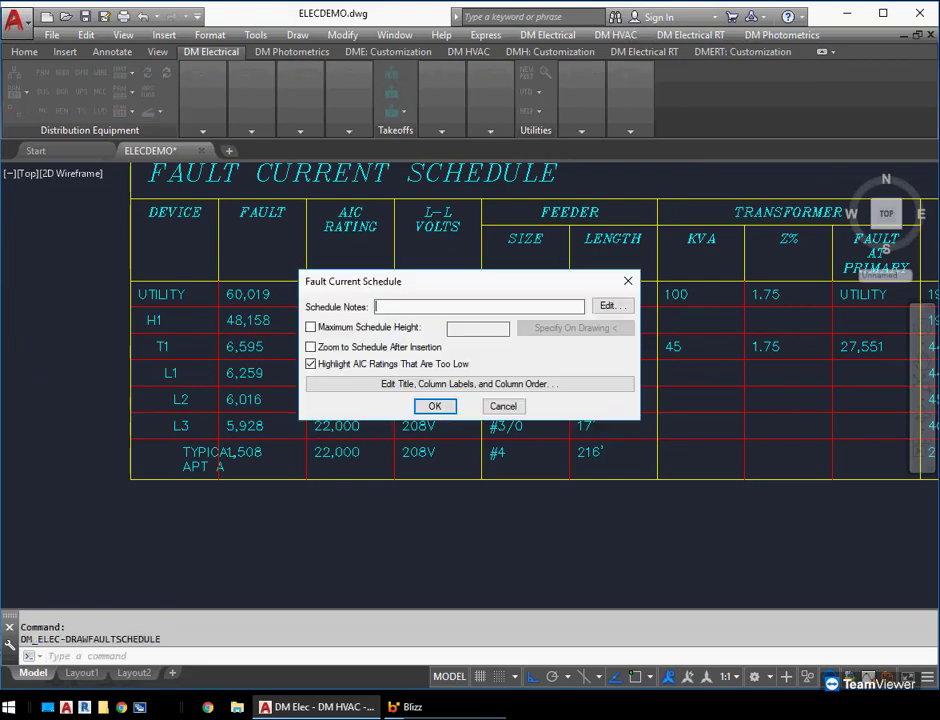
{"action": "left_click", "coordinate": [470, 384]}
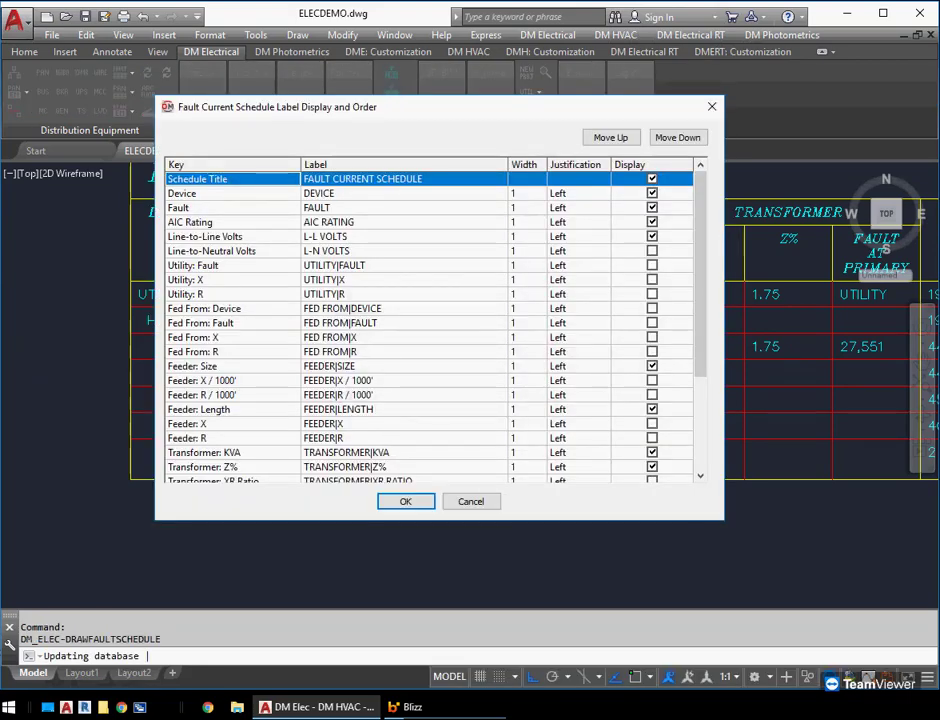
{"action": "left_click", "coordinate": [526, 193]}
{"action": "type", "text": "2"}
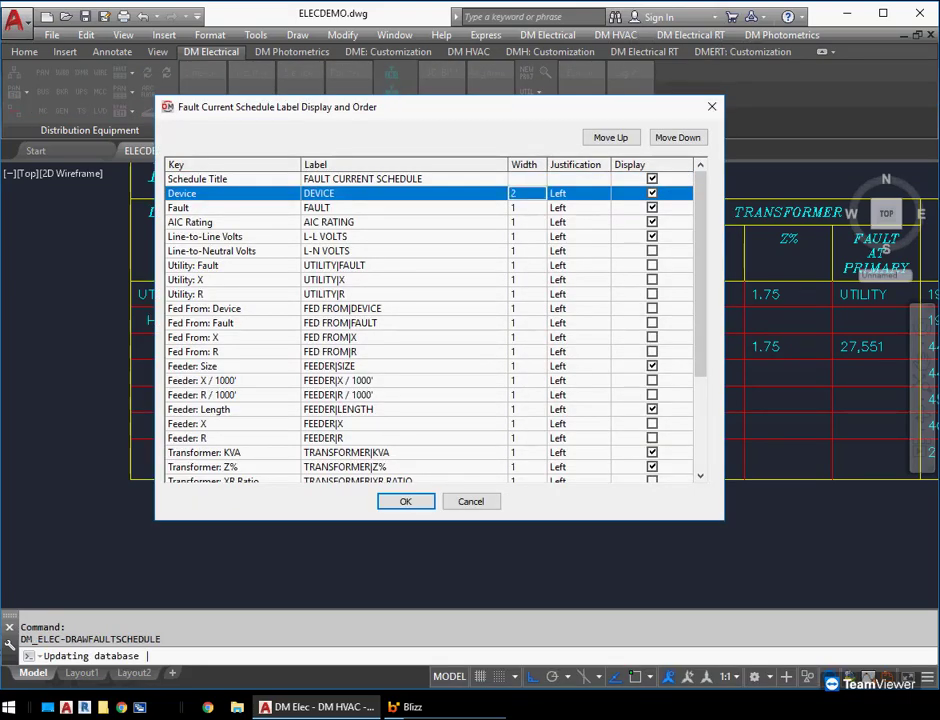
{"action": "left_click", "coordinate": [406, 501]}
{"action": "left_click", "coordinate": [434, 406]}
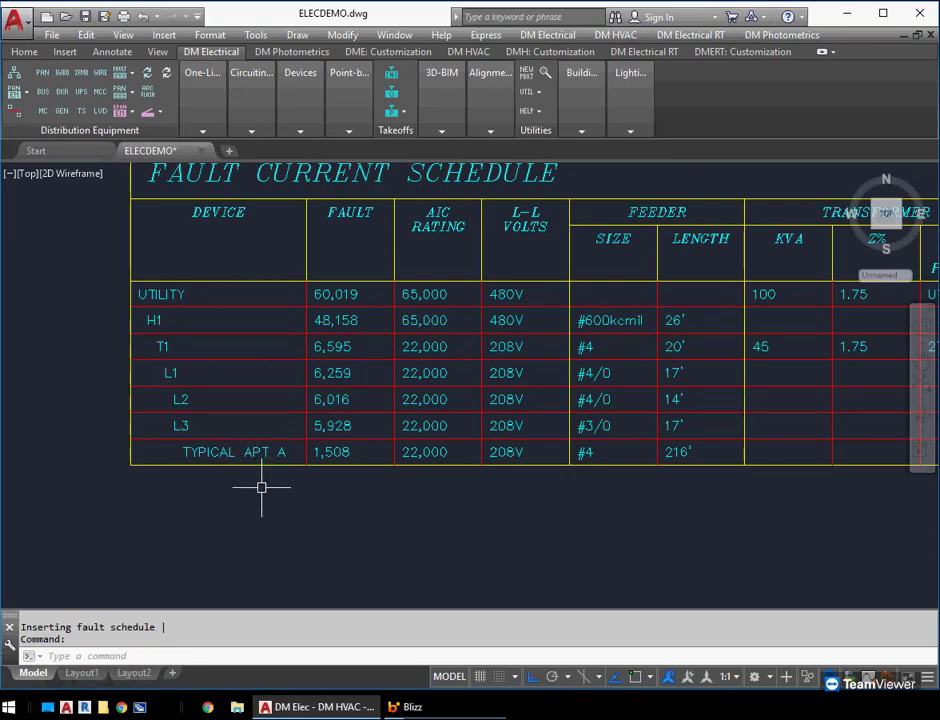
Move the voltage drop schedule to the right, clear of the widened fault current schedule
{"action": "scroll", "coordinate": [244, 500], "scroll_direction": "down", "scroll_amount": 2}
{"action": "middle_click_drag", "start_coordinate": [244, 500], "coordinate": [280, 451]}
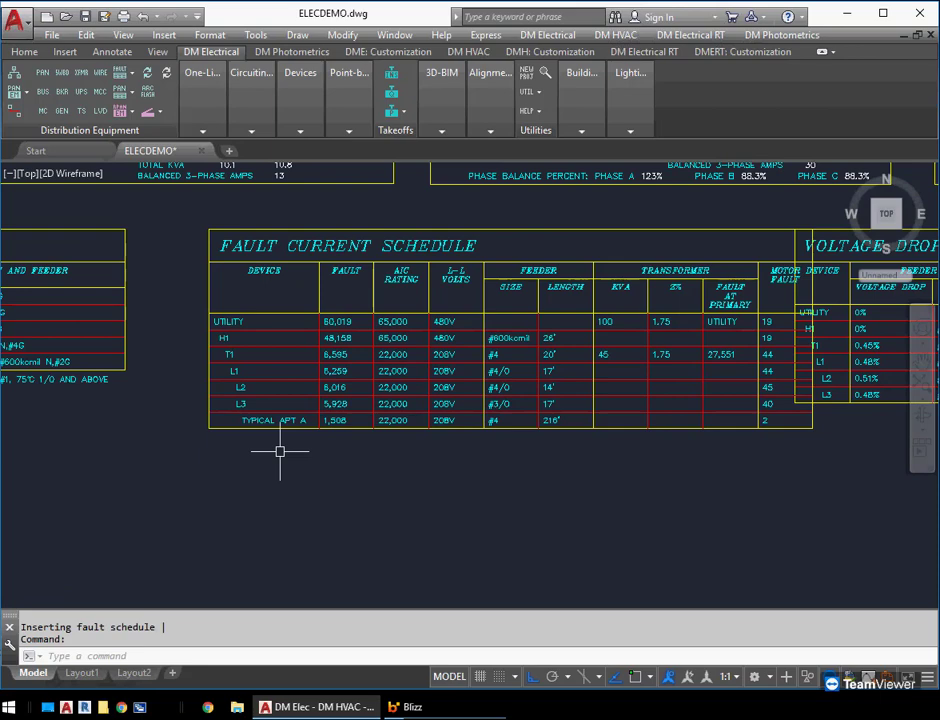
{"action": "middle_click_drag", "start_coordinate": [675, 478], "coordinate": [275, 480]}
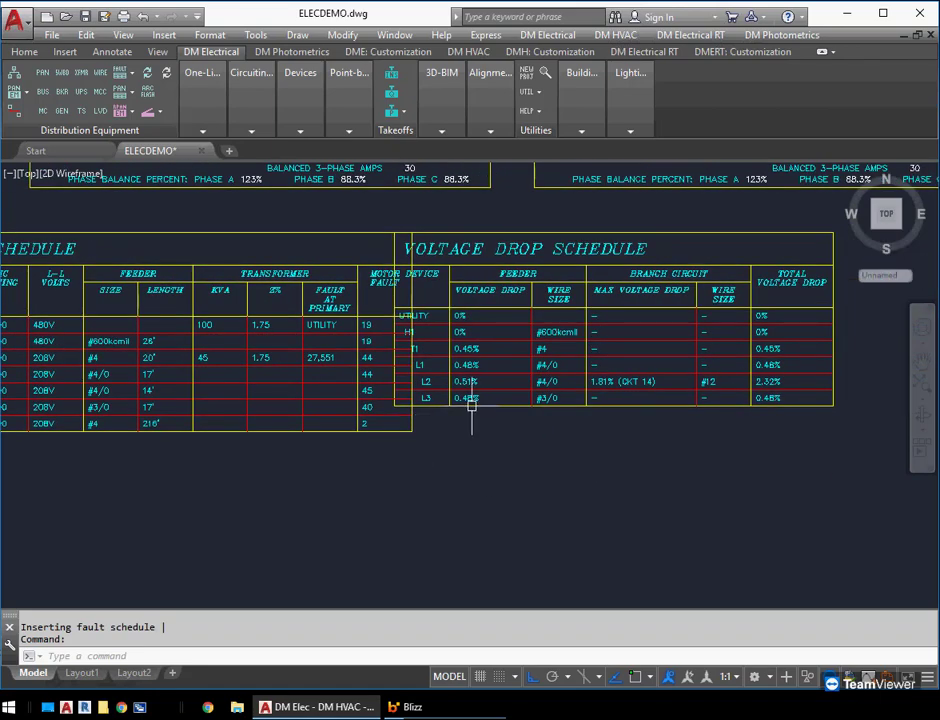
{"action": "type", "text": "m"}
{"action": "key", "text": "Return"}
{"action": "left_click", "coordinate": [523, 439]}
{"action": "left_click", "coordinate": [459, 378]}
{"action": "key", "text": "Return"}
{"action": "left_click", "coordinate": [441, 483]}
{"action": "left_click", "coordinate": [472, 483]}
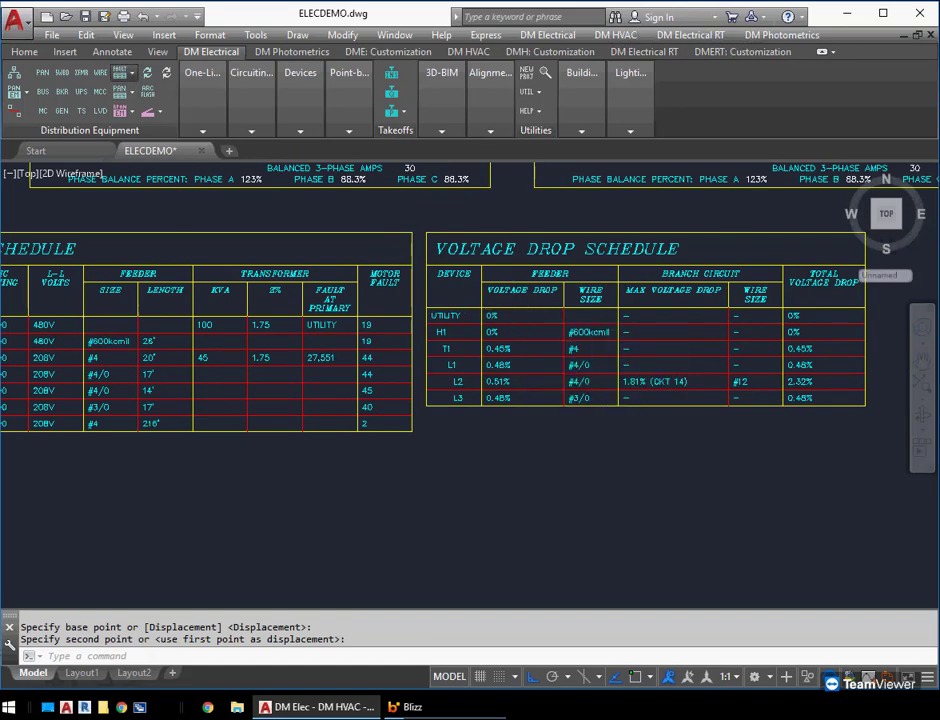
Reinsert the voltage drop schedule with its existing settings to refresh its values
{"action": "left_click", "coordinate": [121, 73]}
{"action": "left_click", "coordinate": [202, 194]}
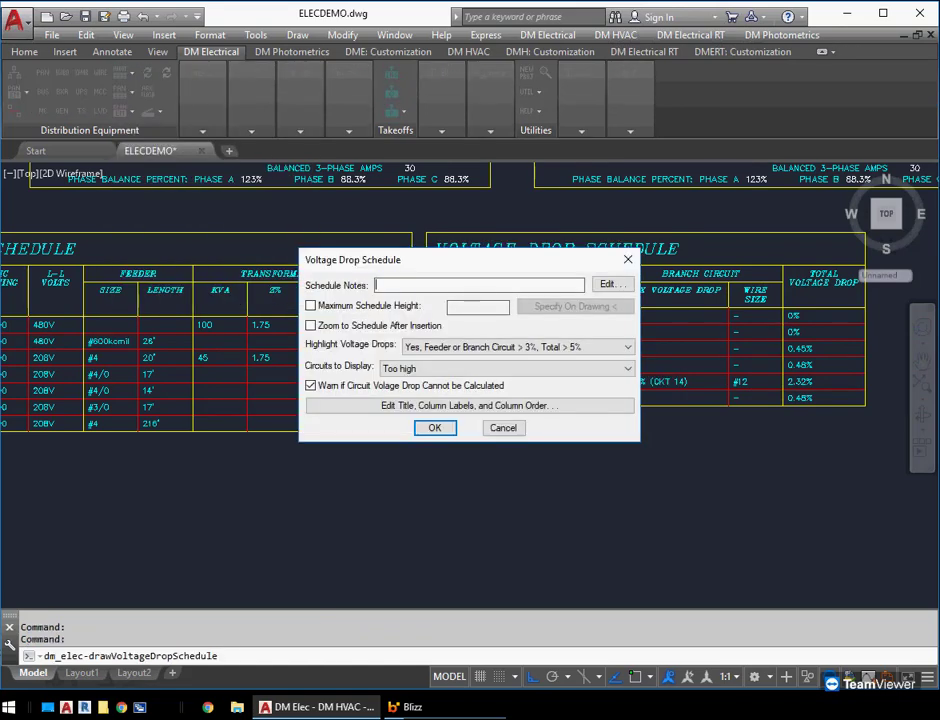
{"action": "key", "text": "Return"}
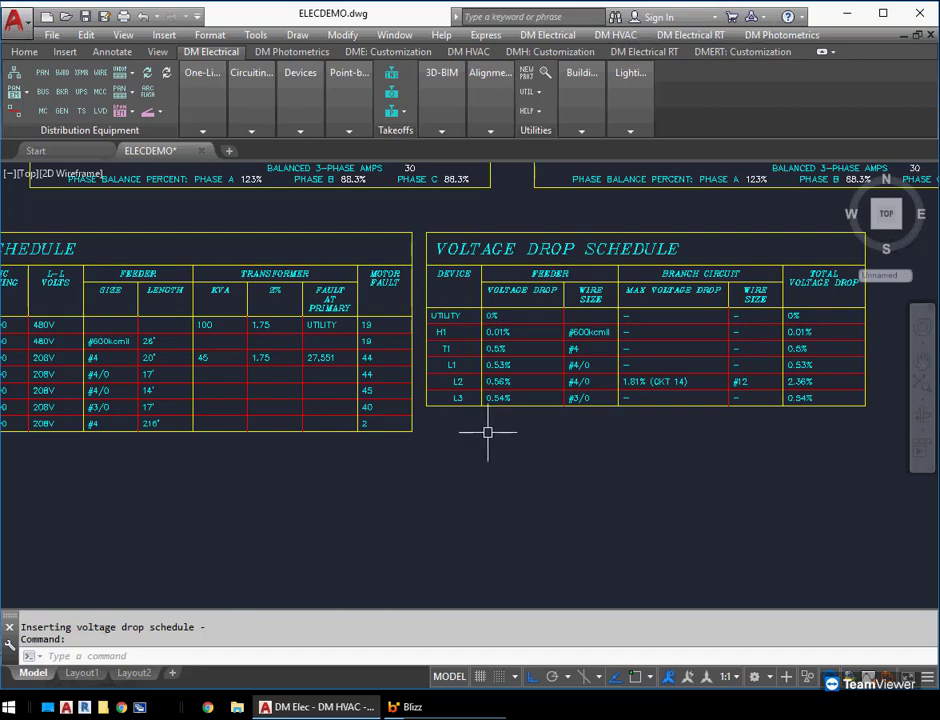
Enable a custom feeder specification for recurring panel instance 101, review the upstream OCP and conductor amps choices, keep their defaults, and save
{"action": "scroll", "coordinate": [472, 431], "scroll_direction": "down", "scroll_amount": 2}
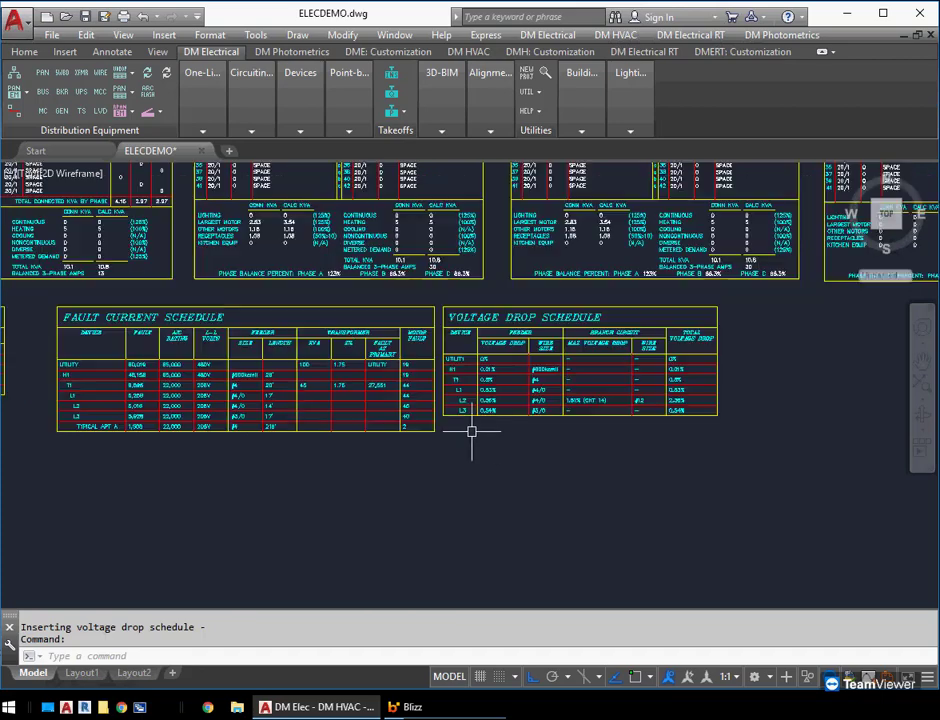
{"action": "middle_click_drag", "start_coordinate": [287, 516], "coordinate": [406, 411]}
{"action": "left_click", "coordinate": [119, 110]}
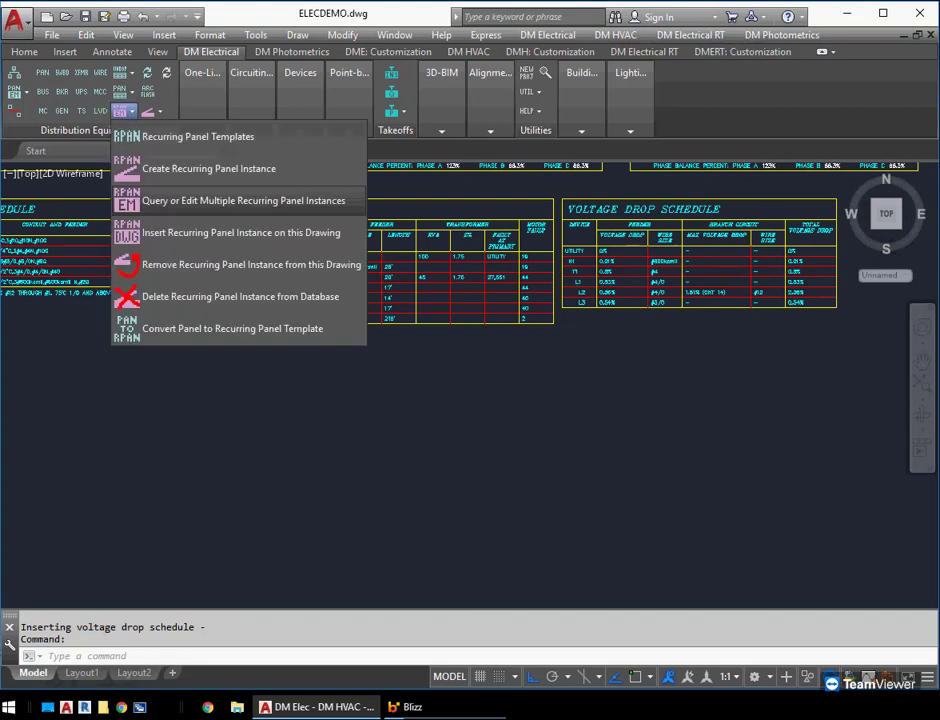
{"action": "left_click", "coordinate": [210, 199]}
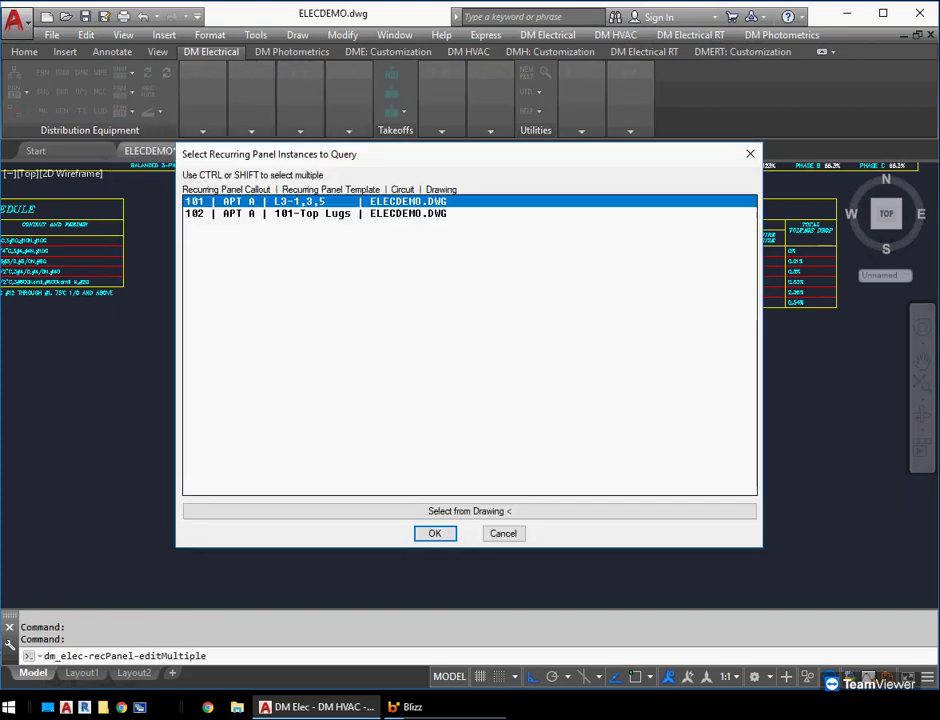
{"action": "left_click", "coordinate": [435, 534]}
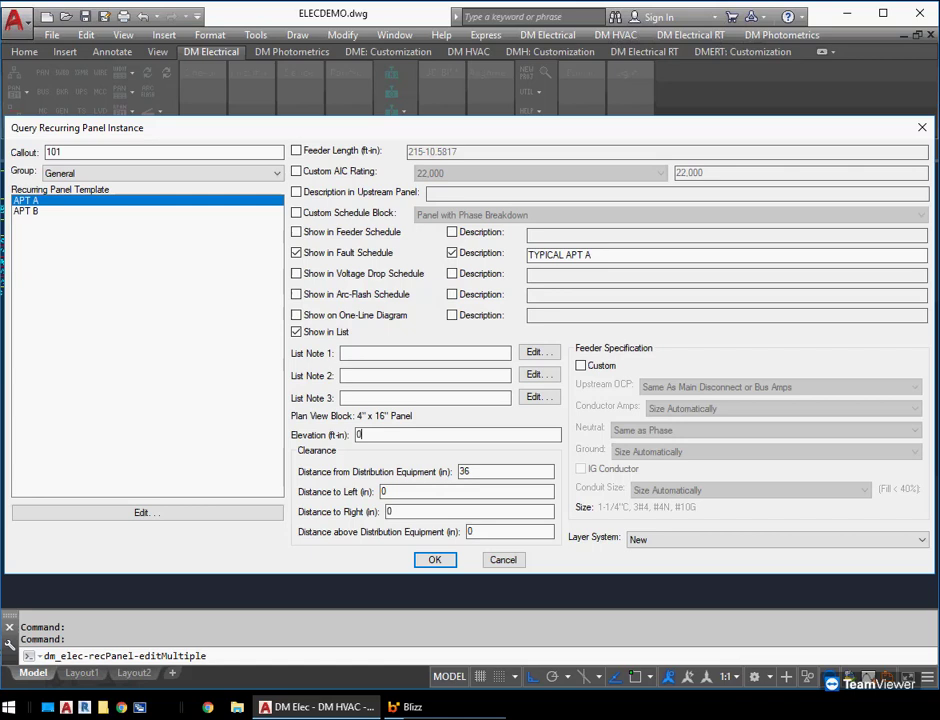
{"action": "left_click", "coordinate": [482, 471]}
{"action": "left_click", "coordinate": [581, 366]}
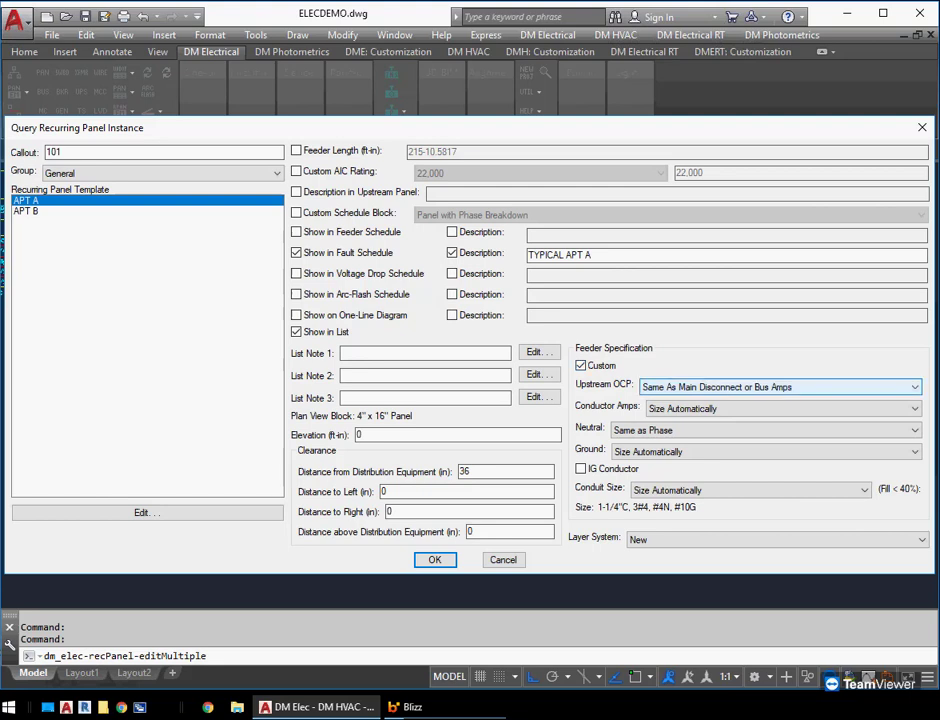
{"action": "left_click", "coordinate": [780, 387]}
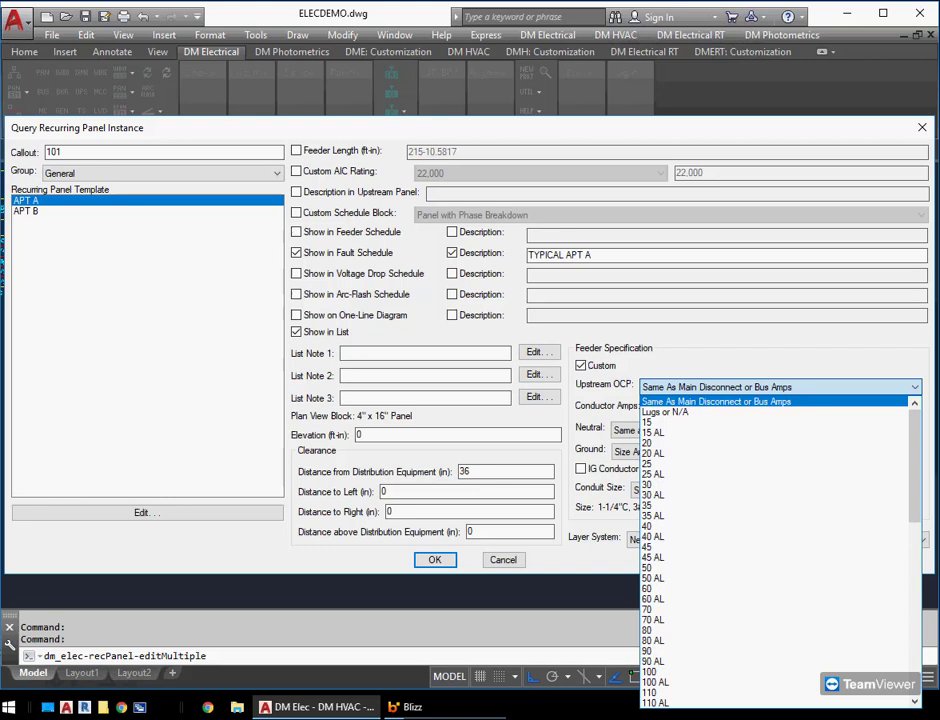
{"action": "left_click", "coordinate": [780, 387]}
{"action": "left_click", "coordinate": [780, 408]}
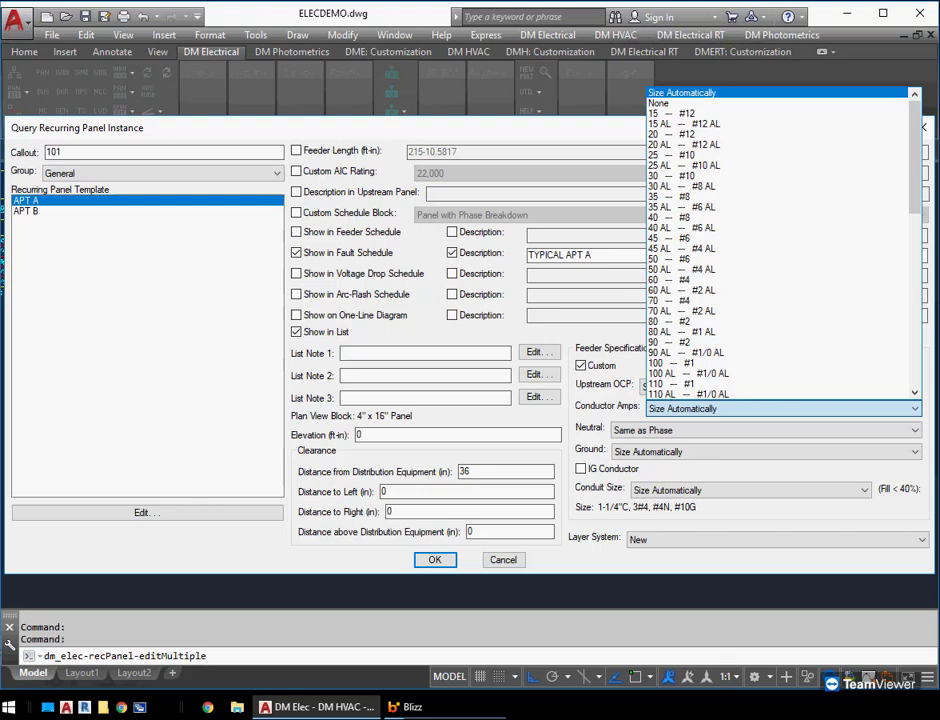
{"action": "key", "text": "Escape"}
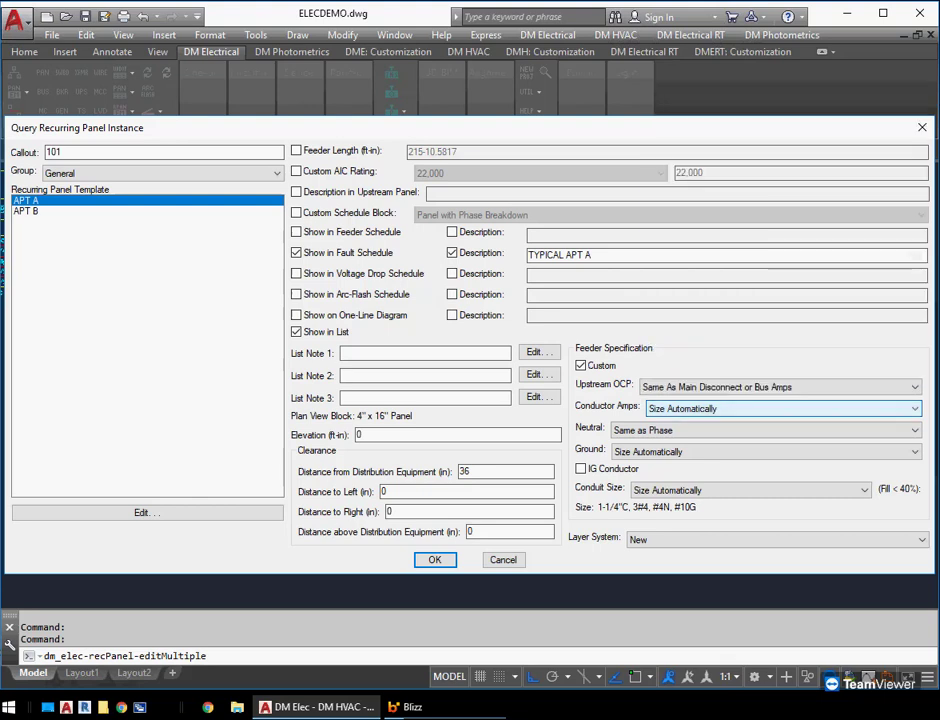
{"action": "key", "text": "Tab"}
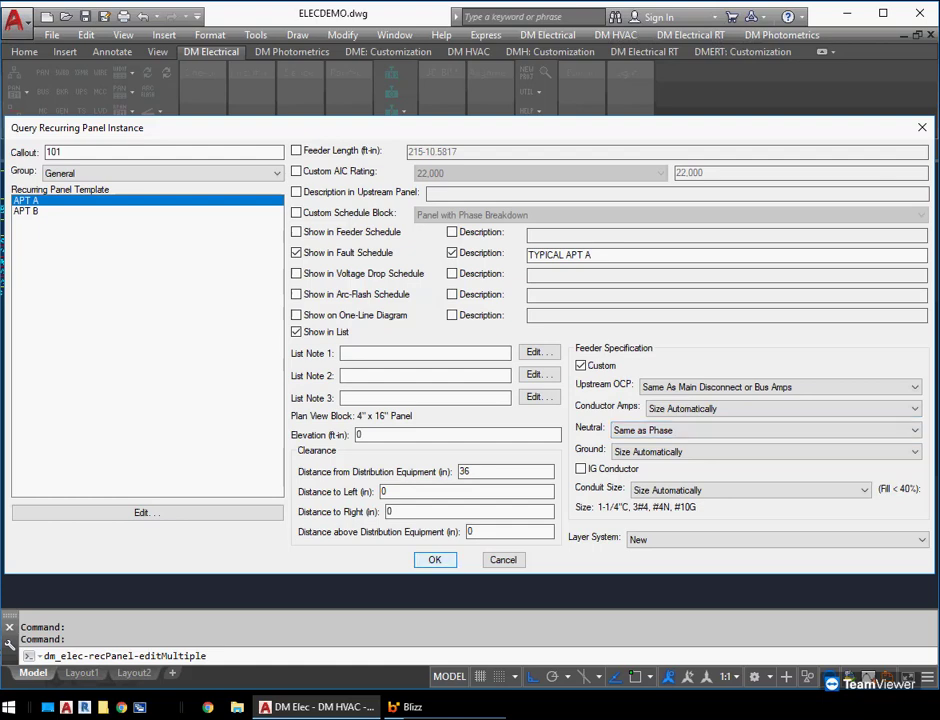
{"action": "left_click", "coordinate": [434, 560]}
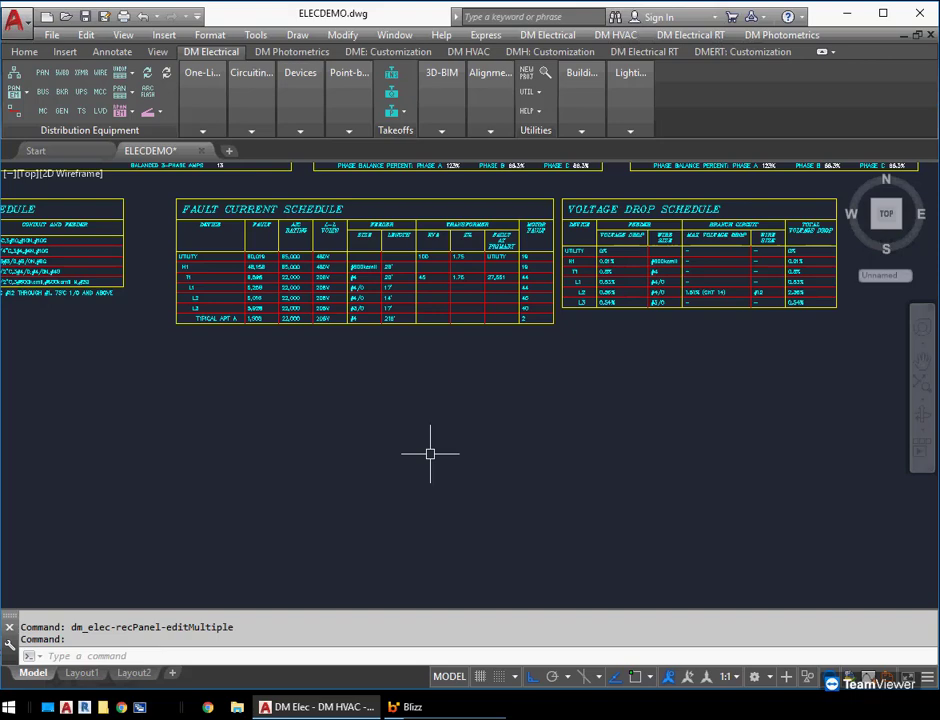
Update panel L3's schedule in the drawing, recalculating the loads between distribution equipment
{"action": "scroll", "coordinate": [371, 399], "scroll_direction": "down", "scroll_amount": 2}
{"action": "mouse_move", "coordinate": [371, 399]}
{"action": "middle_mouse_down"}
{"action": "mouse_move", "coordinate": [373, 430]}
{"action": "mouse_move", "coordinate": [385, 263]}
{"action": "middle_mouse_up"}
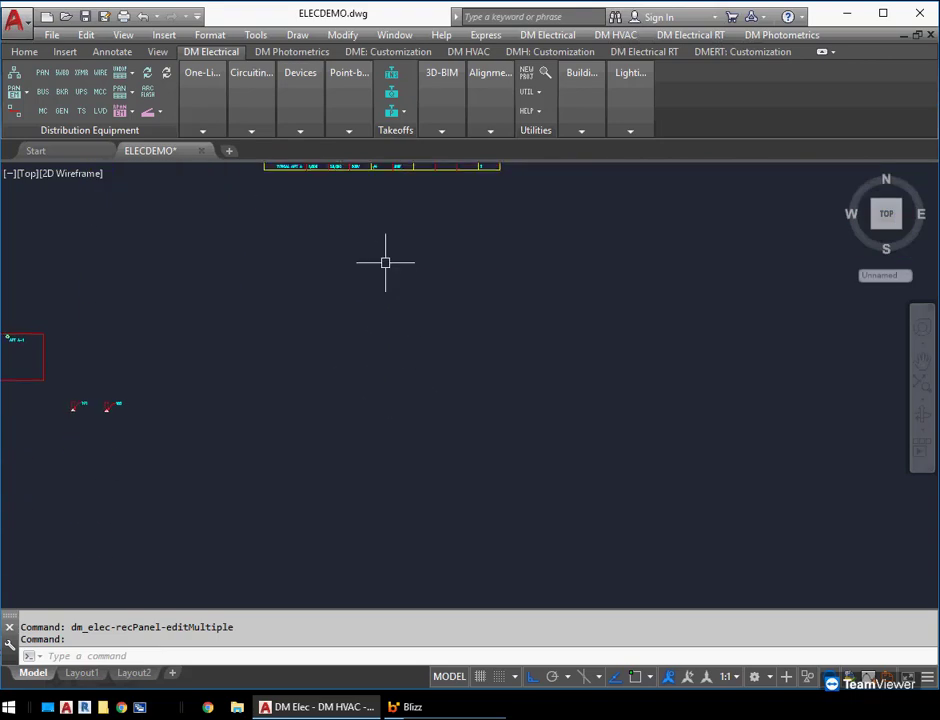
{"action": "middle_click_drag", "start_coordinate": [363, 317], "coordinate": [208, 505]}
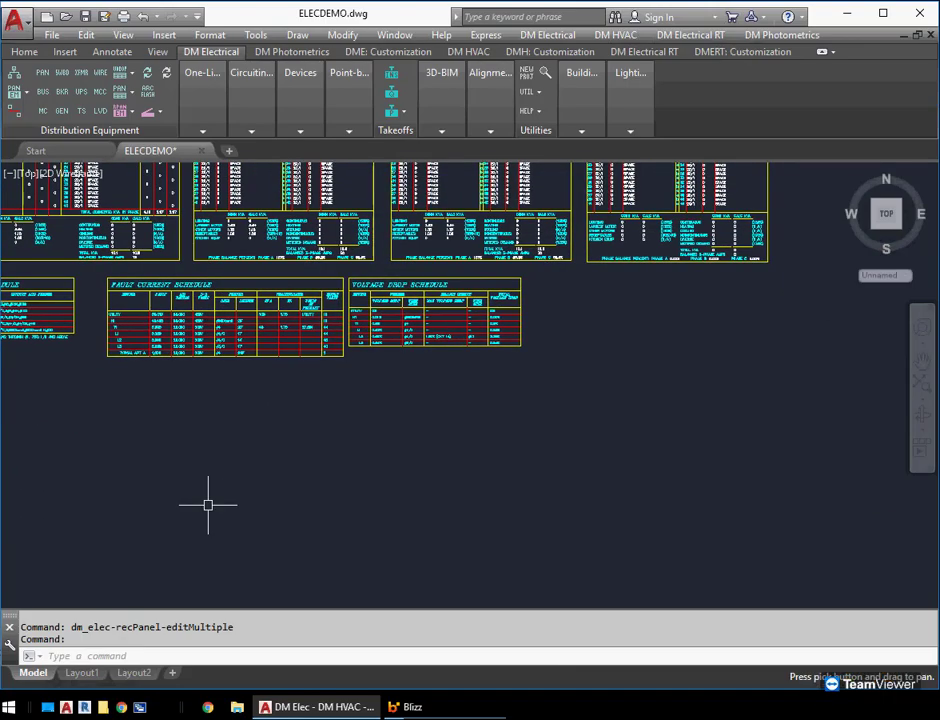
{"action": "scroll", "coordinate": [415, 405], "scroll_direction": "up", "scroll_amount": 1}
{"action": "scroll", "coordinate": [459, 315], "scroll_direction": "up", "scroll_amount": 2}
{"action": "scroll", "coordinate": [462, 300], "scroll_direction": "up", "scroll_amount": 1}
{"action": "scroll", "coordinate": [356, 259], "scroll_direction": "up", "scroll_amount": 1}
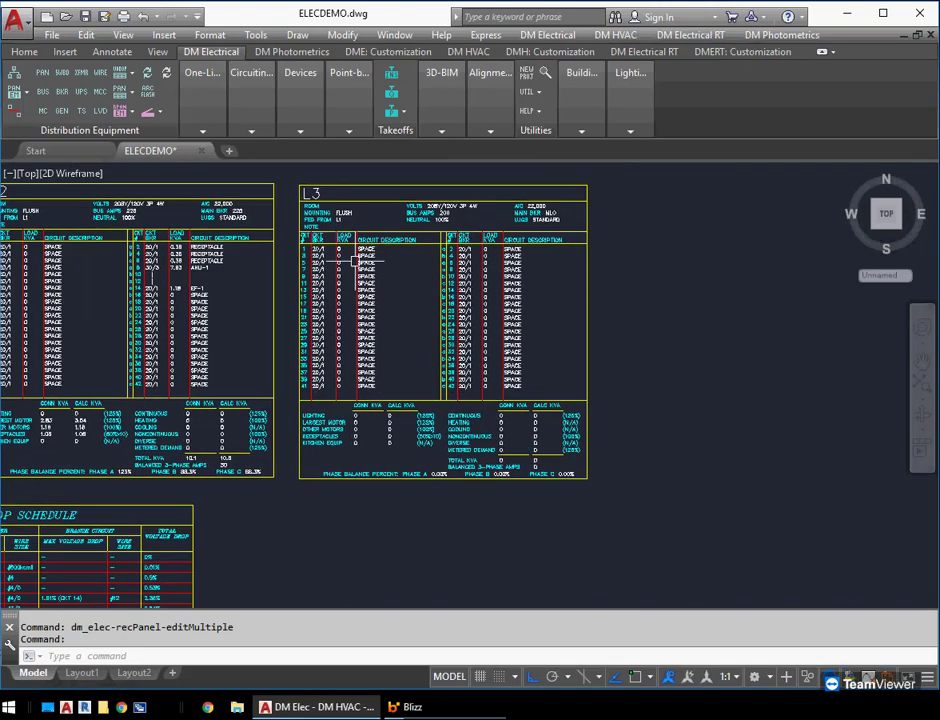
{"action": "left_click", "coordinate": [147, 72]}
{"action": "left_click", "coordinate": [360, 300]}
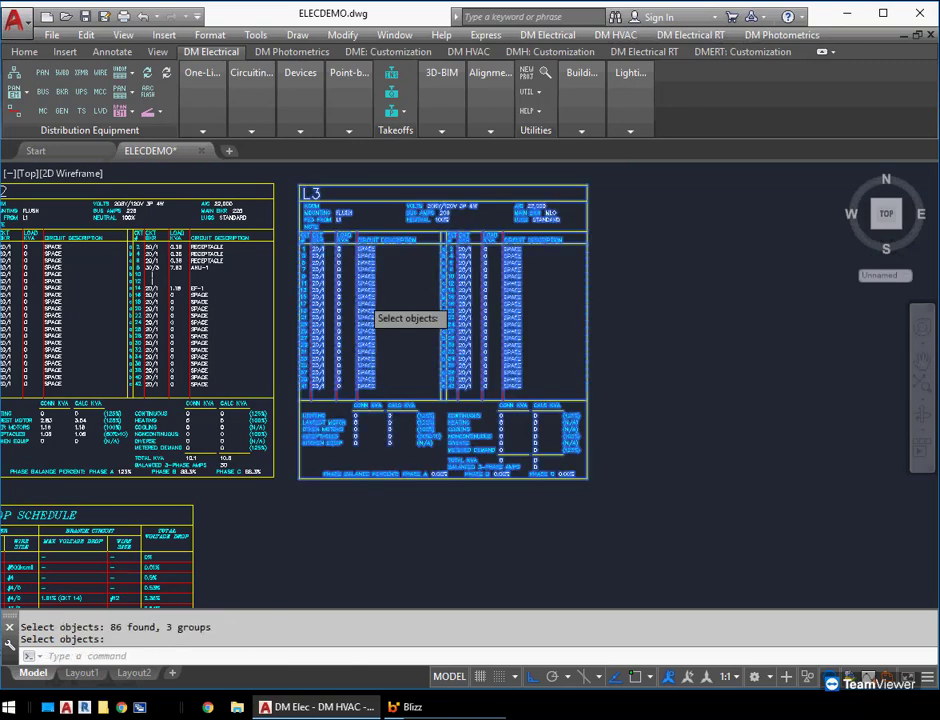
{"action": "key", "text": "Return"}
{"action": "key", "text": "Return"}
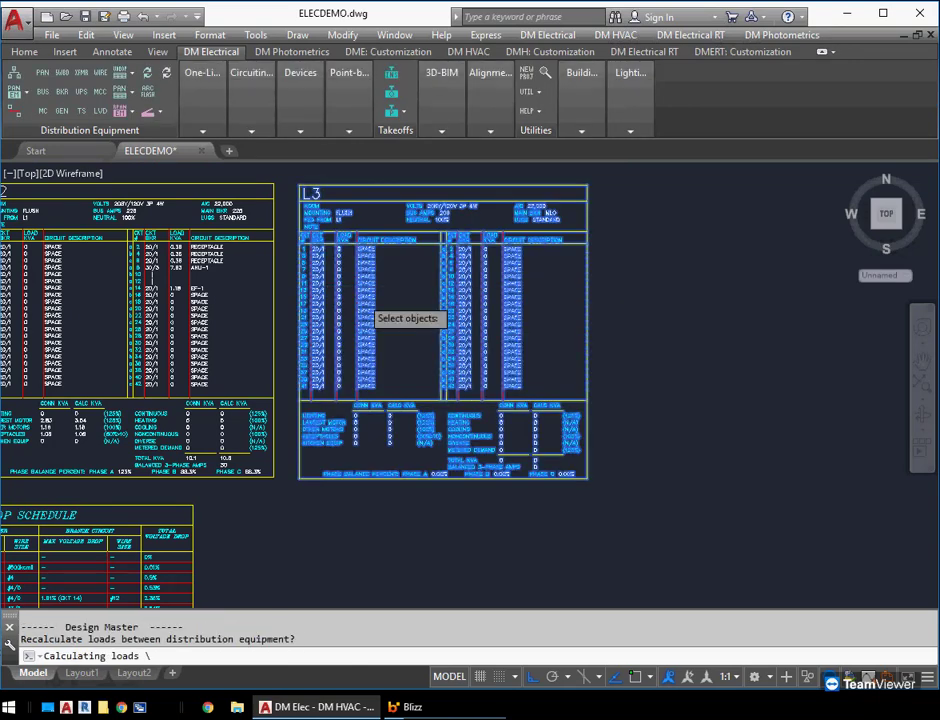
{"action": "scroll", "coordinate": [380, 283], "scroll_direction": "up", "scroll_amount": 2}
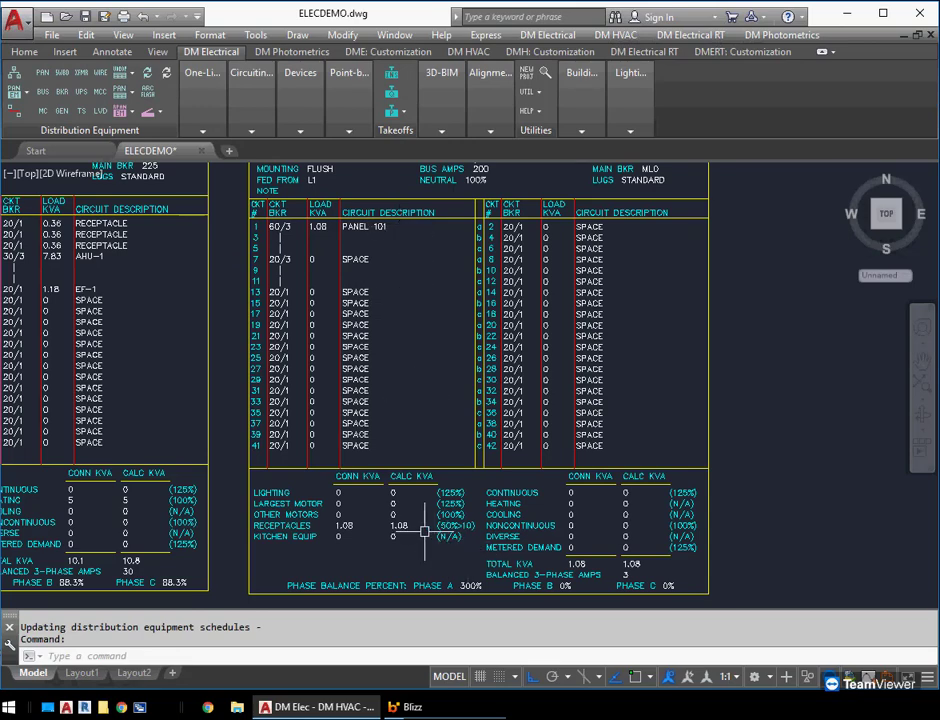
Insert the distribution equipment schedule for recurring panel template APT A in the empty area above and to the right of L3's schedule
{"action": "scroll", "coordinate": [95, 541], "scroll_direction": "down", "scroll_amount": 2}
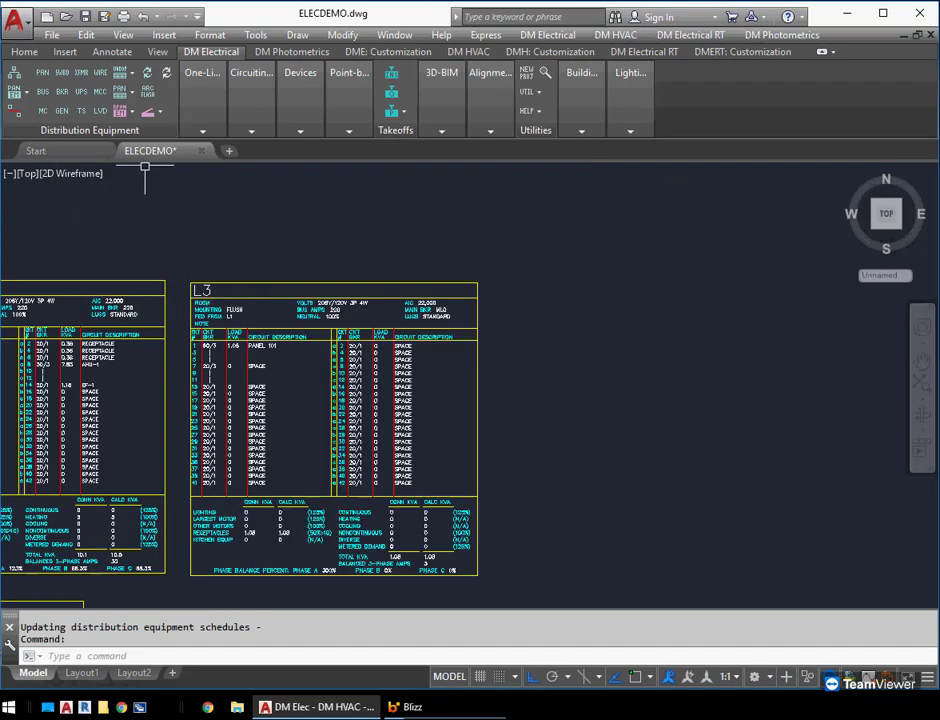
{"action": "left_click", "coordinate": [124, 72]}
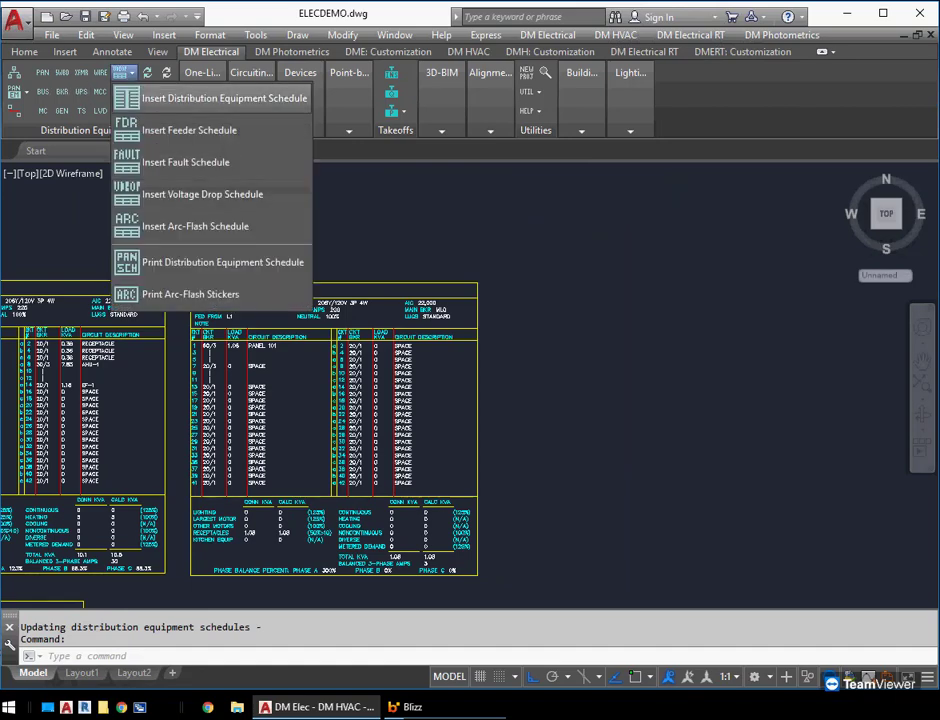
{"action": "left_click", "coordinate": [210, 98]}
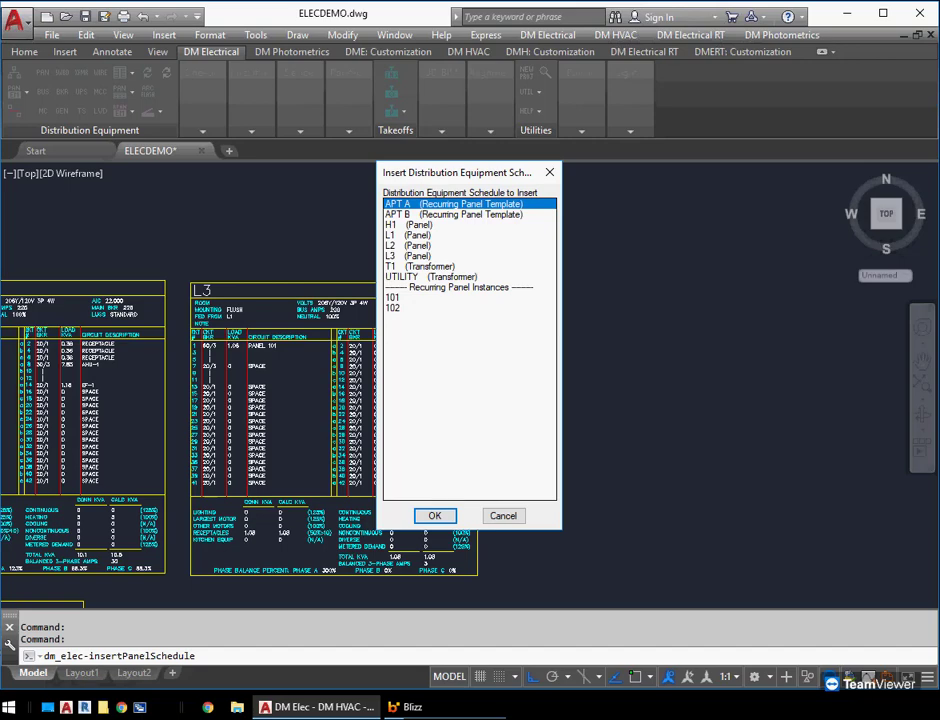
{"action": "left_click", "coordinate": [435, 516]}
{"action": "middle_click_drag", "start_coordinate": [553, 251], "coordinate": [481, 530]}
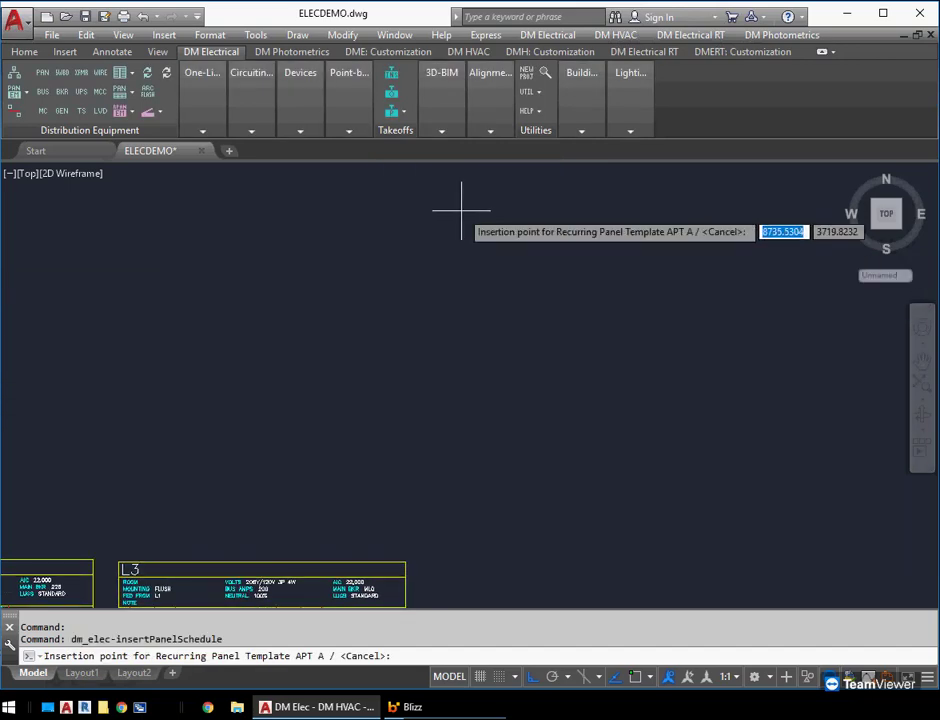
{"action": "left_click", "coordinate": [461, 211]}
{"action": "middle_click_drag", "start_coordinate": [551, 354], "coordinate": [528, 348]}
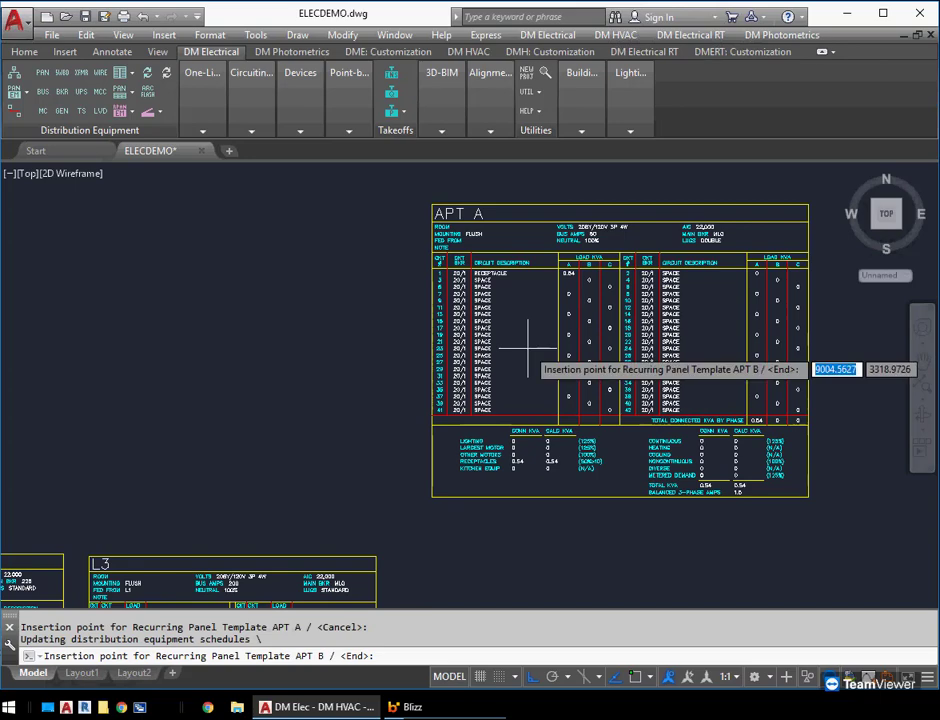
{"action": "key", "text": "Return"}
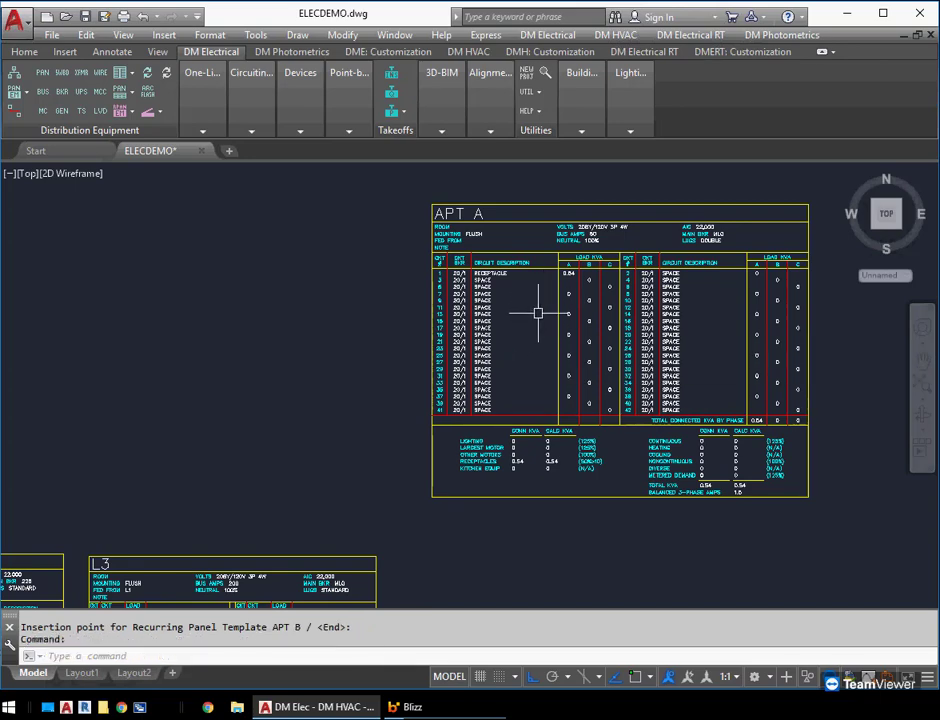
Insert the distribution equipment schedules for recurring panel instances 101 and 102 side by side to the right of L3's schedule
{"action": "middle_click_drag", "start_coordinate": [538, 313], "coordinate": [531, 283]}
{"action": "key", "text": "Return"}
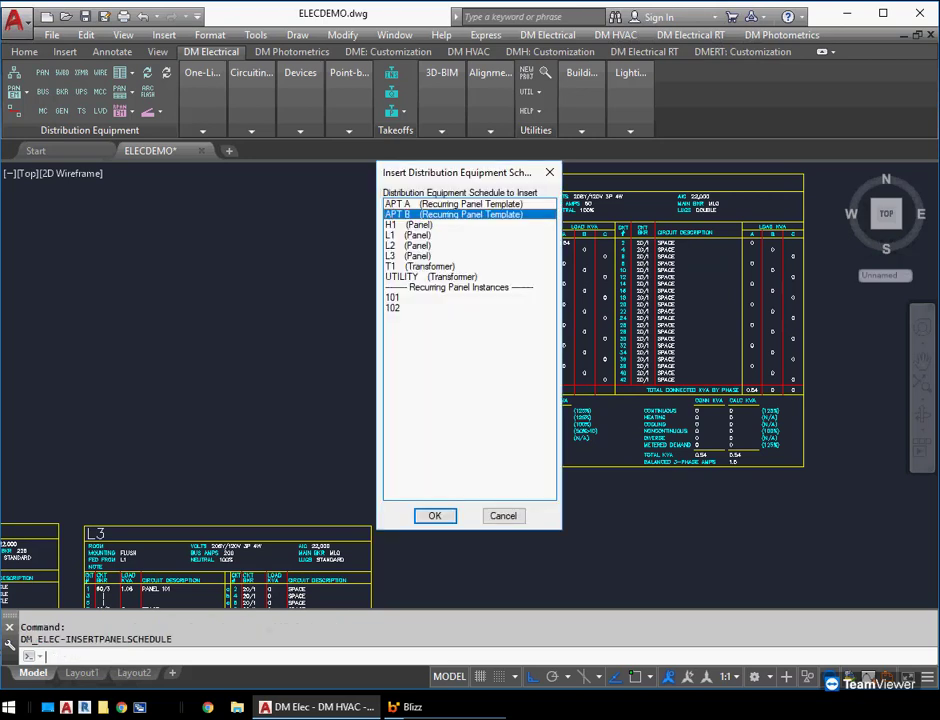
{"action": "left_click", "coordinate": [410, 297]}
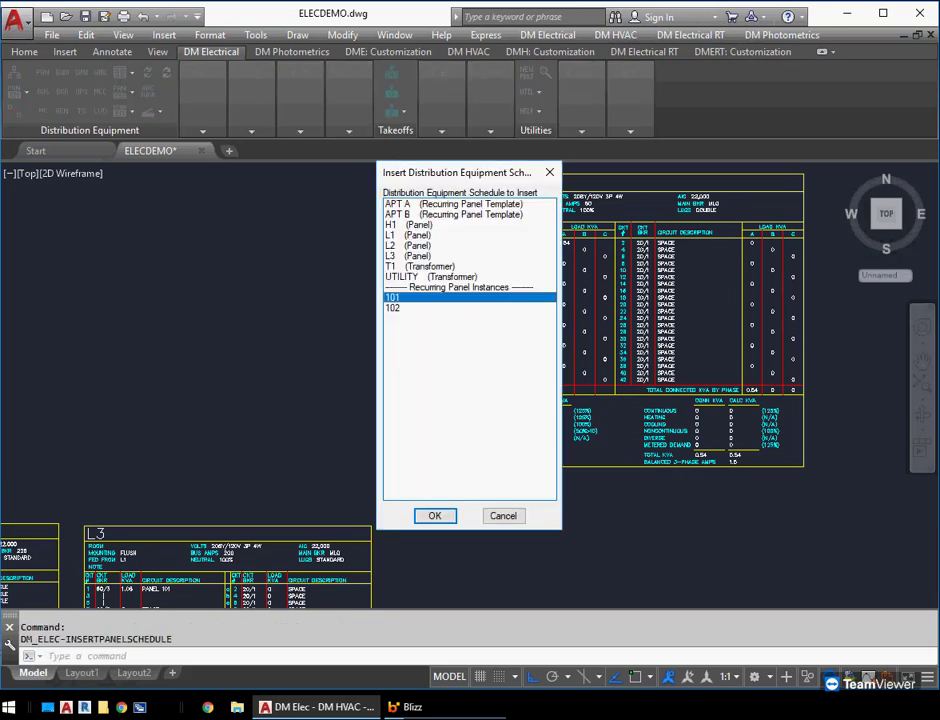
{"action": "left_click", "coordinate": [435, 516]}
{"action": "middle_click_drag", "start_coordinate": [497, 450], "coordinate": [449, 271]}
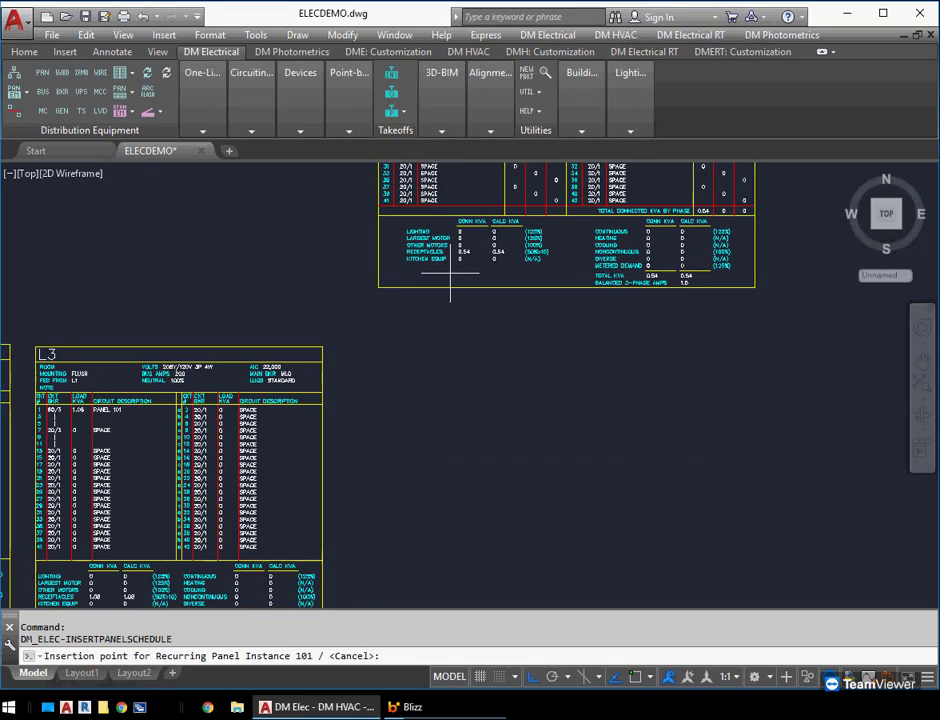
{"action": "left_click", "coordinate": [363, 352]}
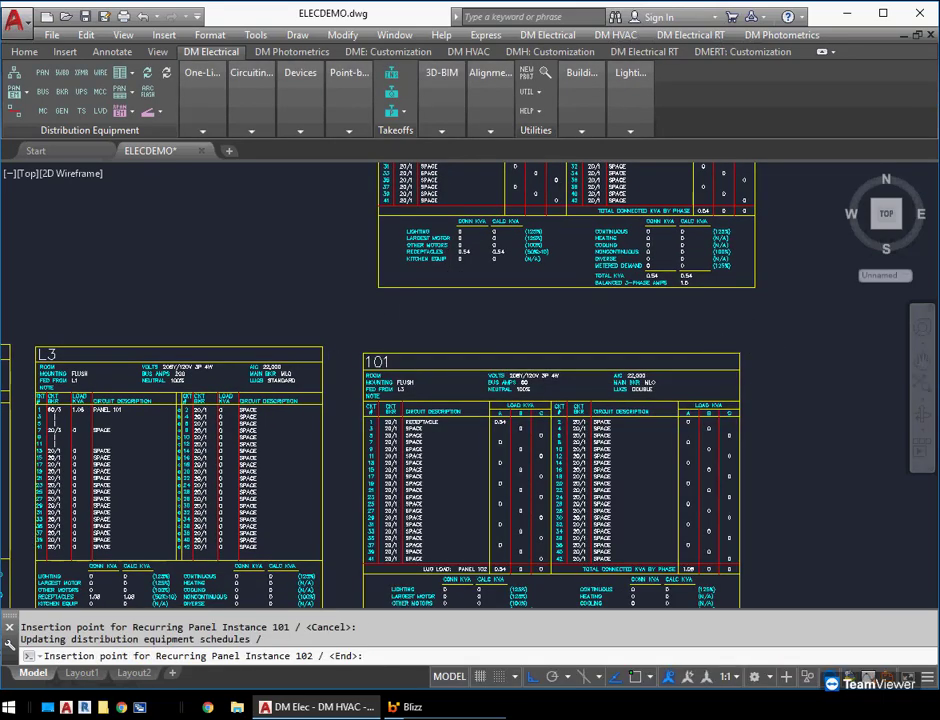
{"action": "left_click", "coordinate": [749, 353]}
{"action": "middle_click_drag", "start_coordinate": [729, 463], "coordinate": [606, 378]}
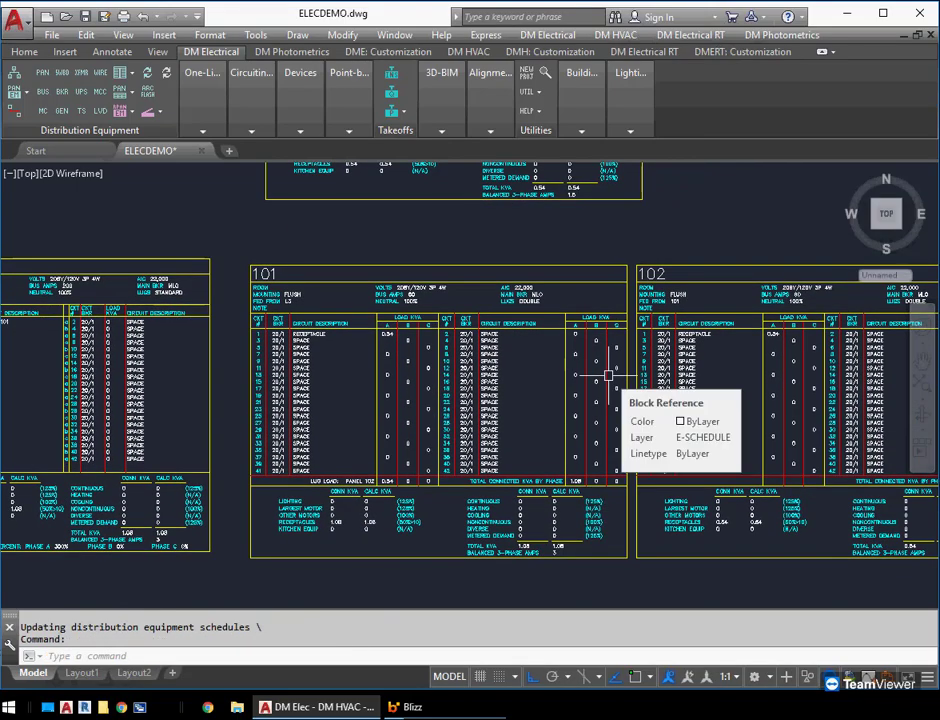
Examine the 101 and 102 schedules, comparing their fed-from entries, circuit descriptions, lug load and connected and calculated load totals
{"action": "mouse_move", "coordinate": [529, 384]}
{"action": "middle_mouse_down"}
{"action": "mouse_move", "coordinate": [455, 405]}
{"action": "mouse_move", "coordinate": [428, 380]}
{"action": "middle_mouse_up"}
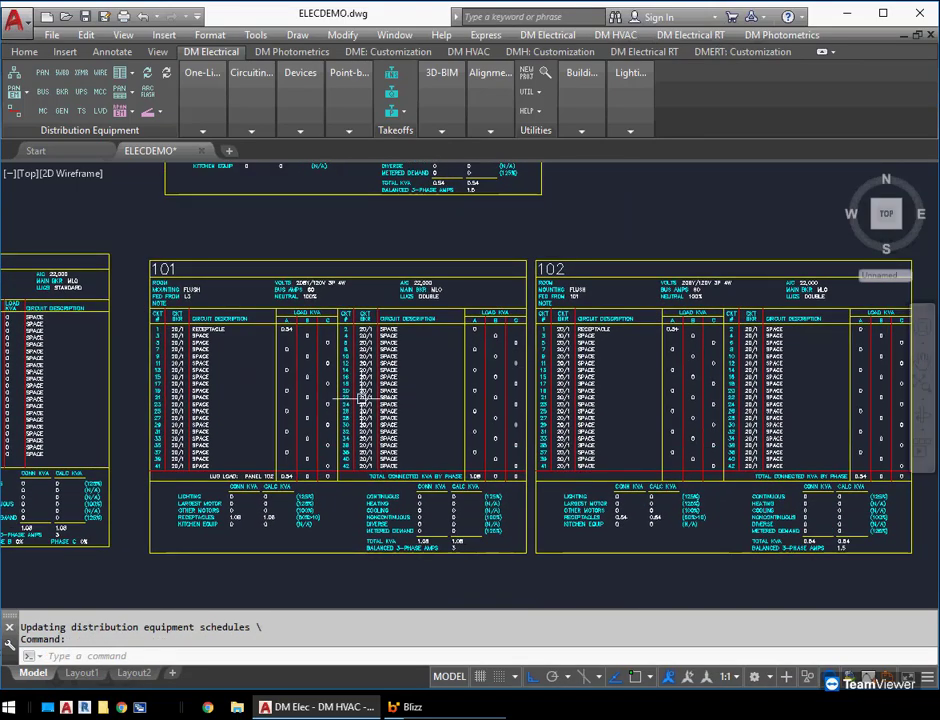
{"action": "scroll", "coordinate": [309, 410], "scroll_direction": "up", "scroll_amount": 2}
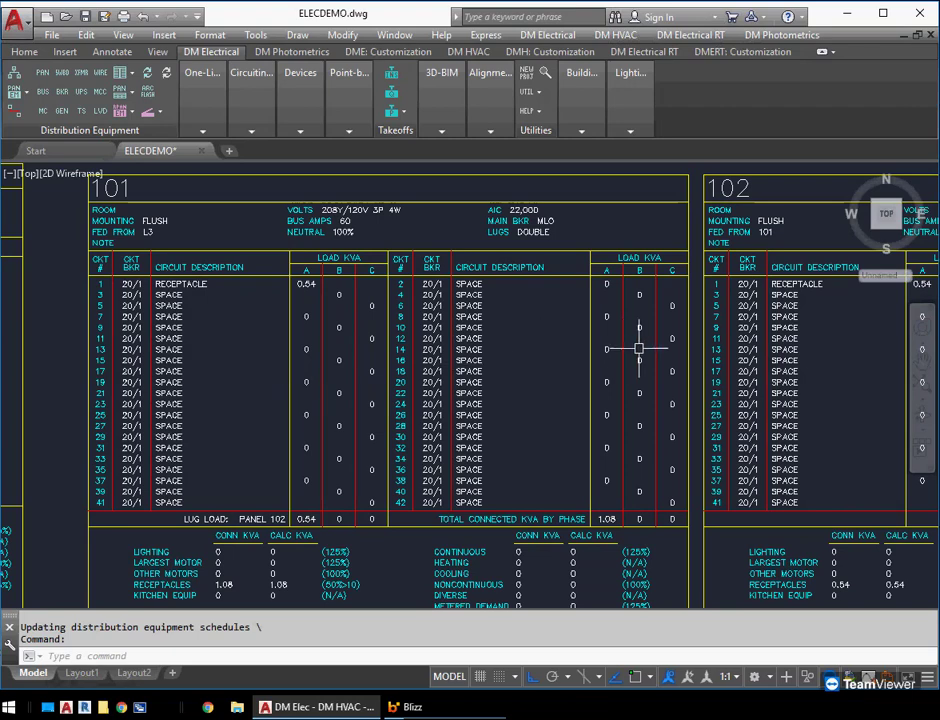
{"action": "middle_click_drag", "start_coordinate": [736, 378], "coordinate": [674, 354]}
{"action": "scroll", "coordinate": [674, 354], "scroll_direction": "down", "scroll_amount": 2}
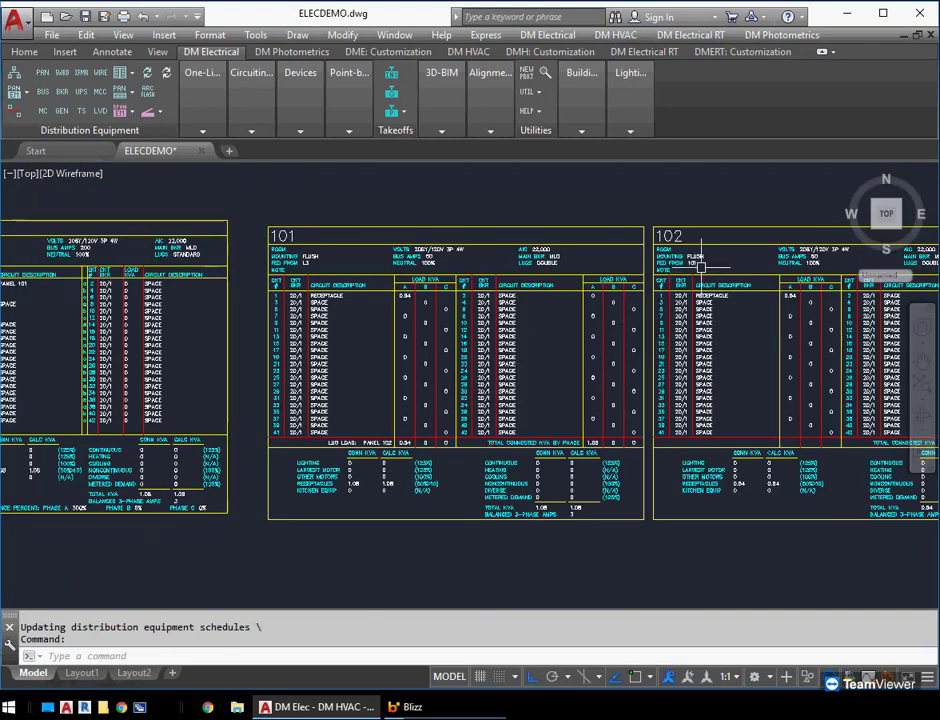
{"action": "scroll", "coordinate": [301, 263], "scroll_direction": "up", "scroll_amount": 2}
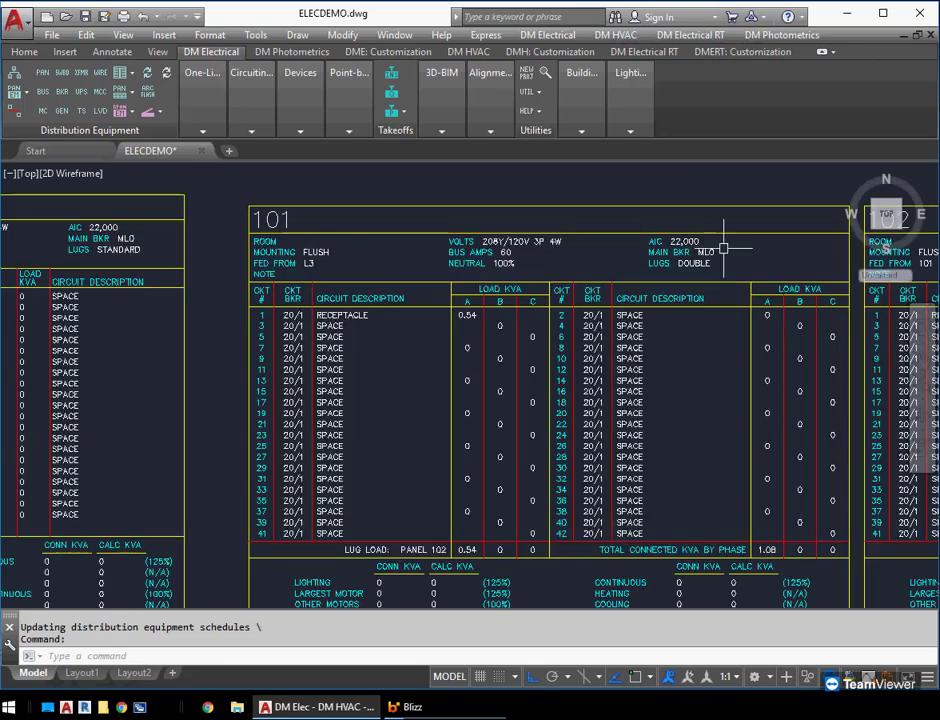
{"action": "middle_click_drag", "start_coordinate": [841, 253], "coordinate": [642, 237]}
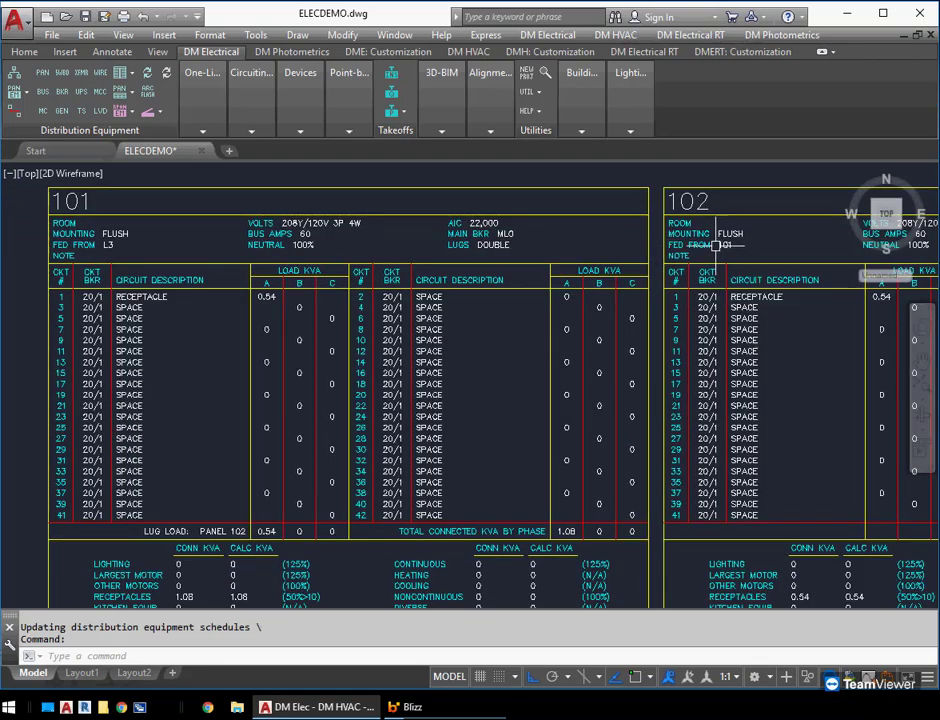
{"action": "middle_click_drag", "start_coordinate": [227, 365], "coordinate": [227, 291]}
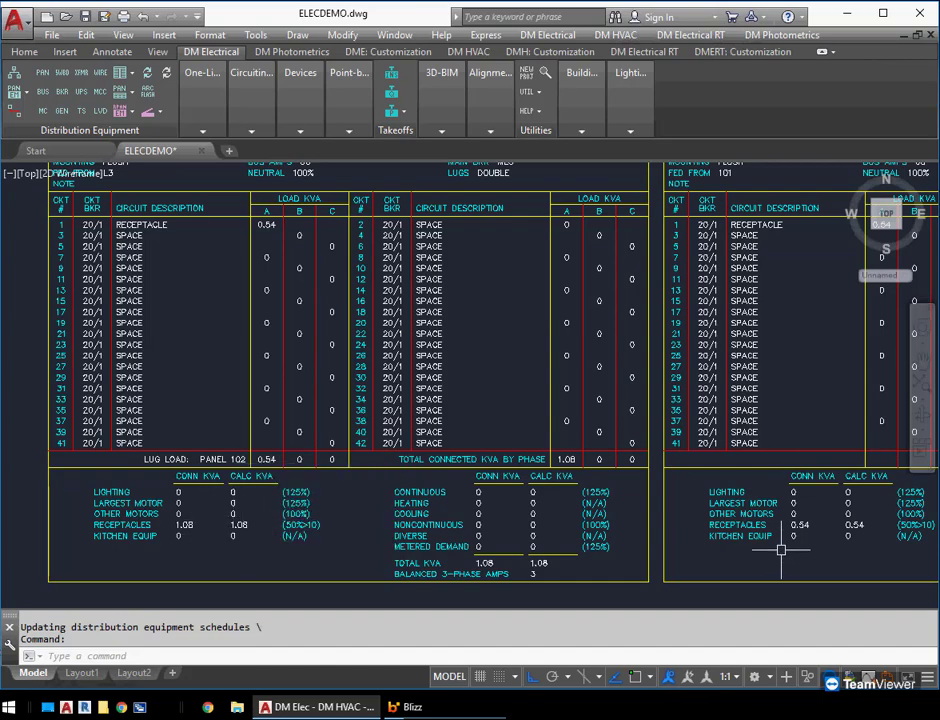
{"action": "mouse_move", "coordinate": [751, 517]}
{"action": "middle_mouse_down"}
{"action": "mouse_move", "coordinate": [715, 571]}
{"action": "mouse_move", "coordinate": [721, 528]}
{"action": "middle_mouse_up"}
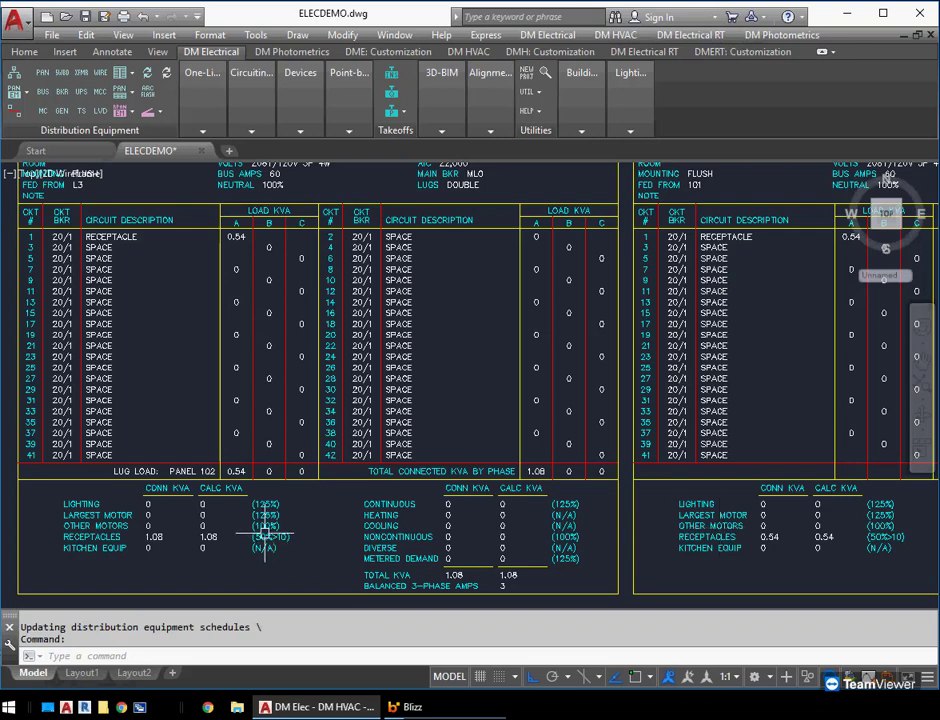
{"action": "mouse_move", "coordinate": [265, 537]}
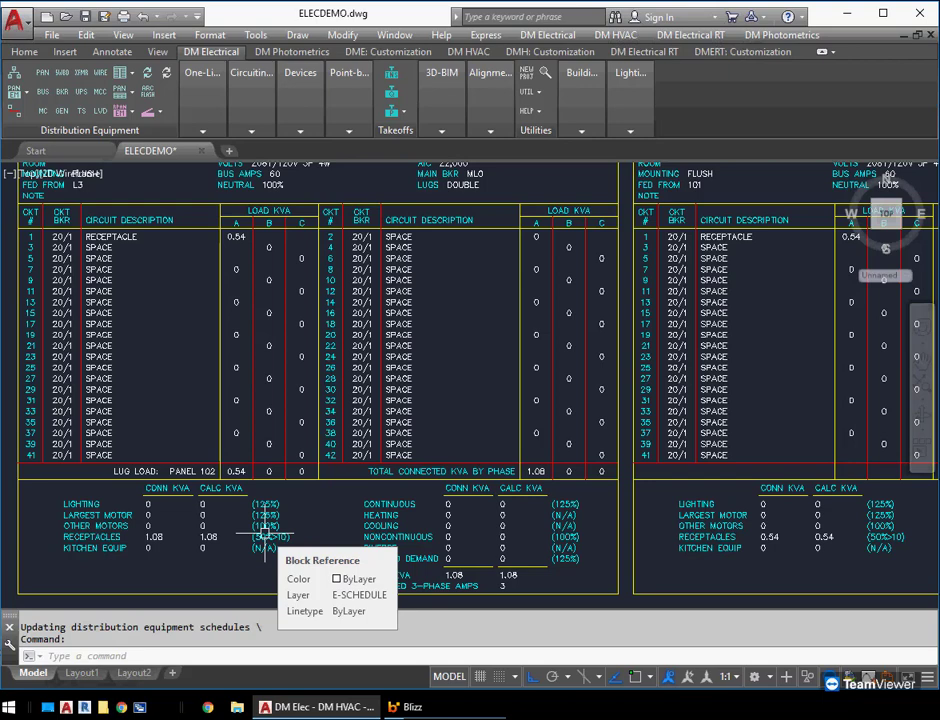
{"action": "scroll", "coordinate": [241, 325], "scroll_direction": "down", "scroll_amount": 3}
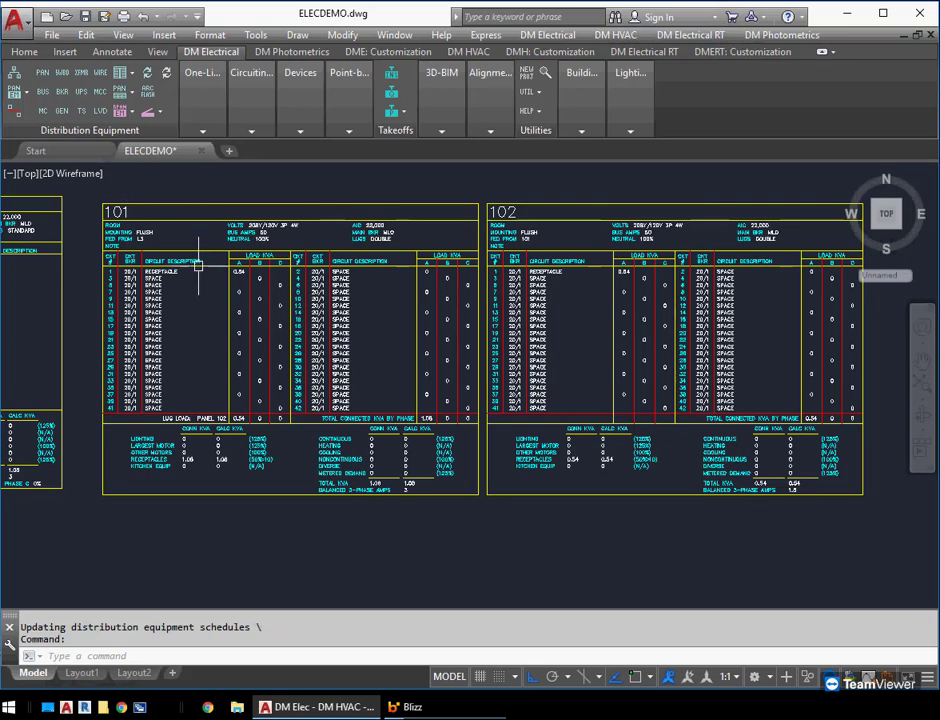
Create recurring panel instance 103 from template APT A and place it in the drawing beside the existing panel symbols at the default rotation
{"action": "mouse_move", "coordinate": [248, 258]}
{"action": "left_click", "coordinate": [122, 91]}
{"action": "left_click", "coordinate": [210, 166]}
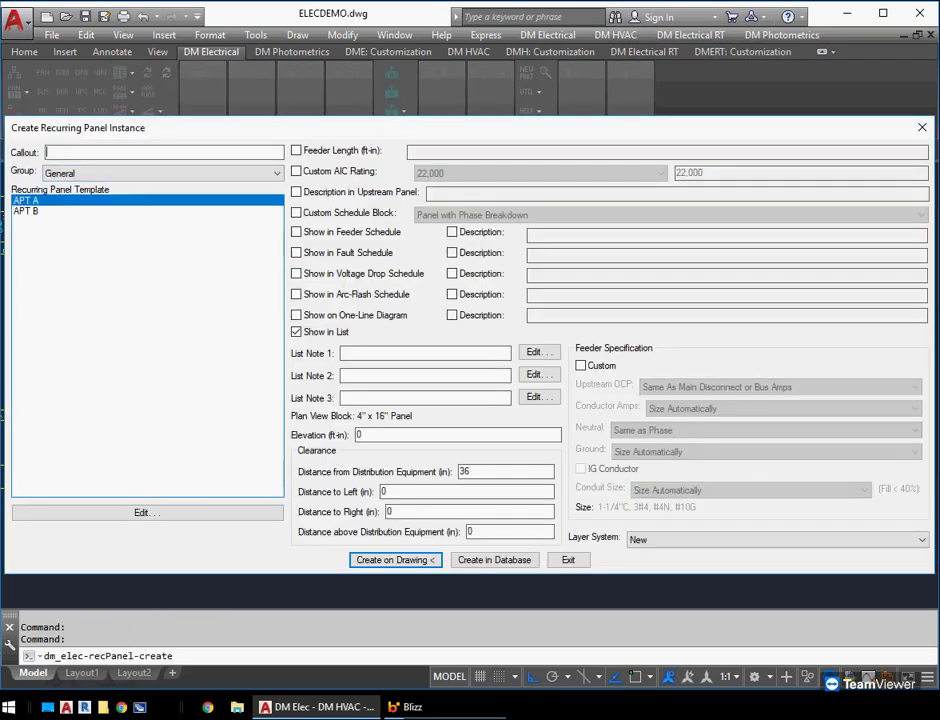
{"action": "type", "text": "103"}
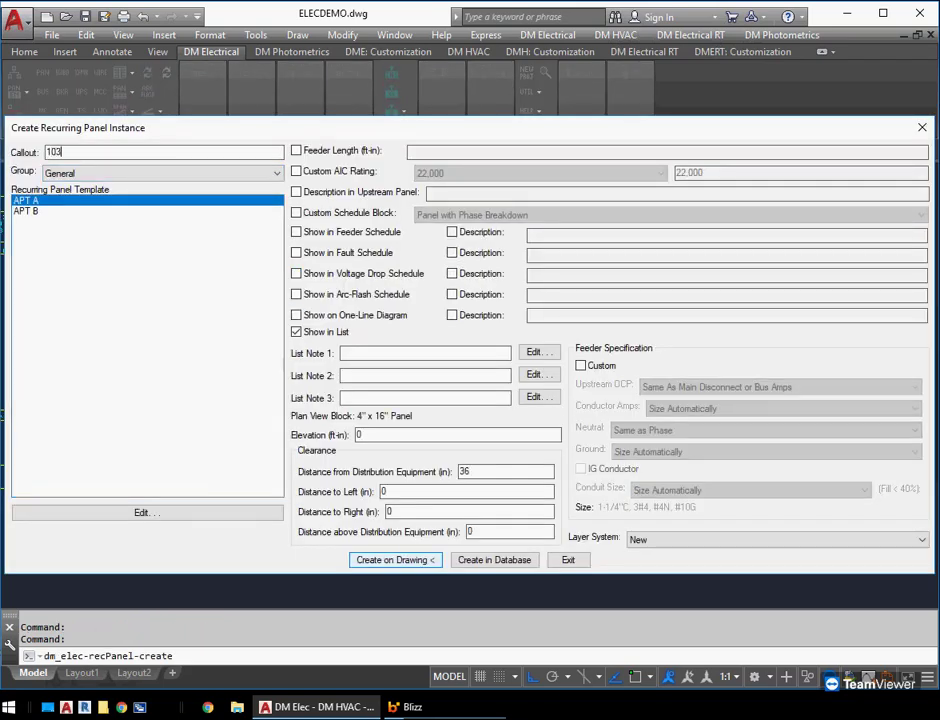
{"action": "key", "text": "Return"}
{"action": "scroll", "coordinate": [273, 499], "scroll_direction": "down", "scroll_amount": 4}
{"action": "middle_click_drag", "start_coordinate": [189, 566], "coordinate": [449, 342]}
{"action": "scroll", "coordinate": [260, 423], "scroll_direction": "up", "scroll_amount": 2}
{"action": "scroll", "coordinate": [260, 423], "scroll_direction": "down", "scroll_amount": 2}
{"action": "left_click", "coordinate": [245, 519]}
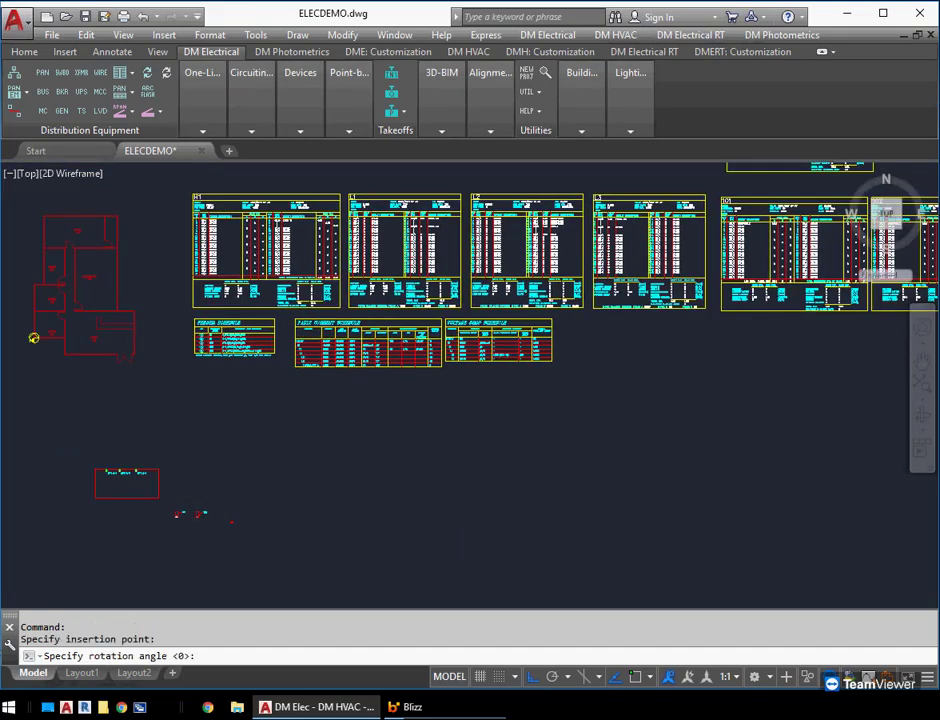
{"action": "key", "text": "Return"}
{"action": "key", "text": "Return"}
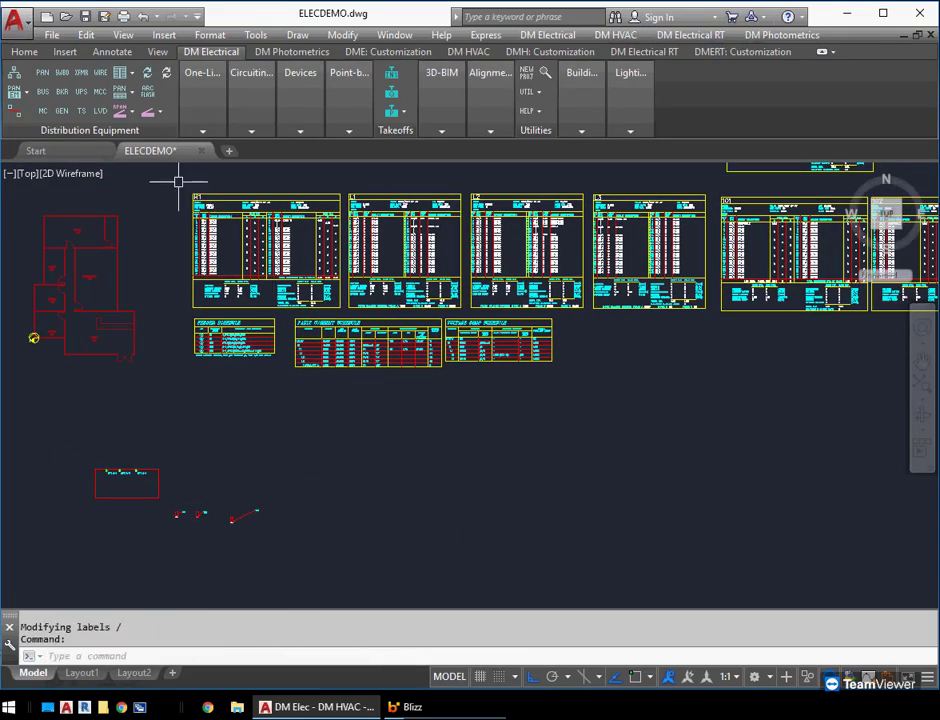
Connect recurring panel instance 103 to recurring panel instance 102 as its source through the top lugs
{"action": "left_click", "coordinate": [14, 111]}
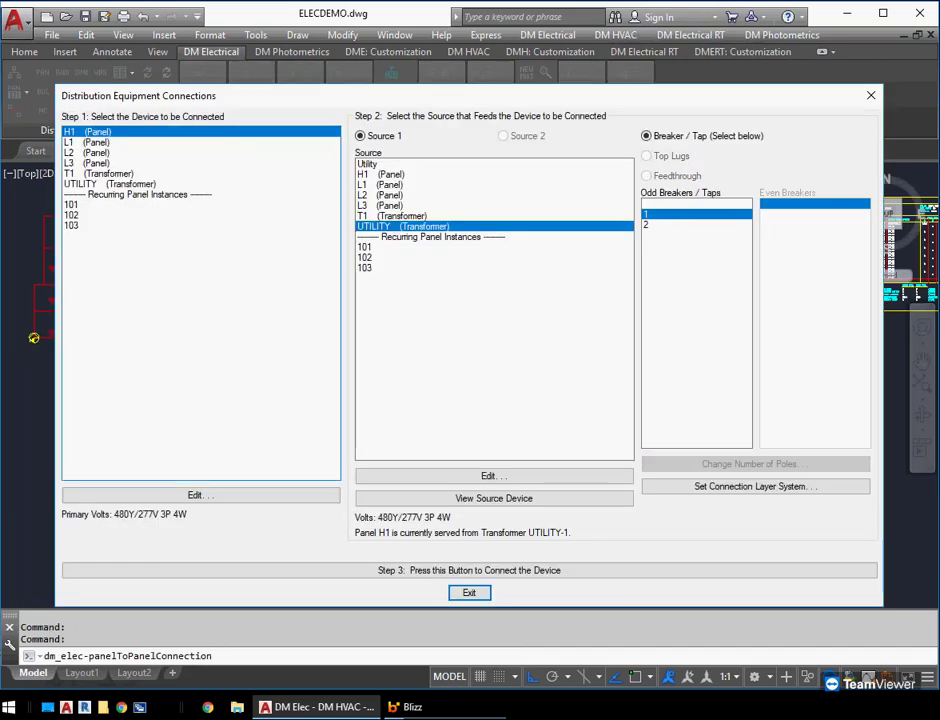
{"action": "left_click", "coordinate": [90, 226]}
{"action": "left_click", "coordinate": [368, 258]}
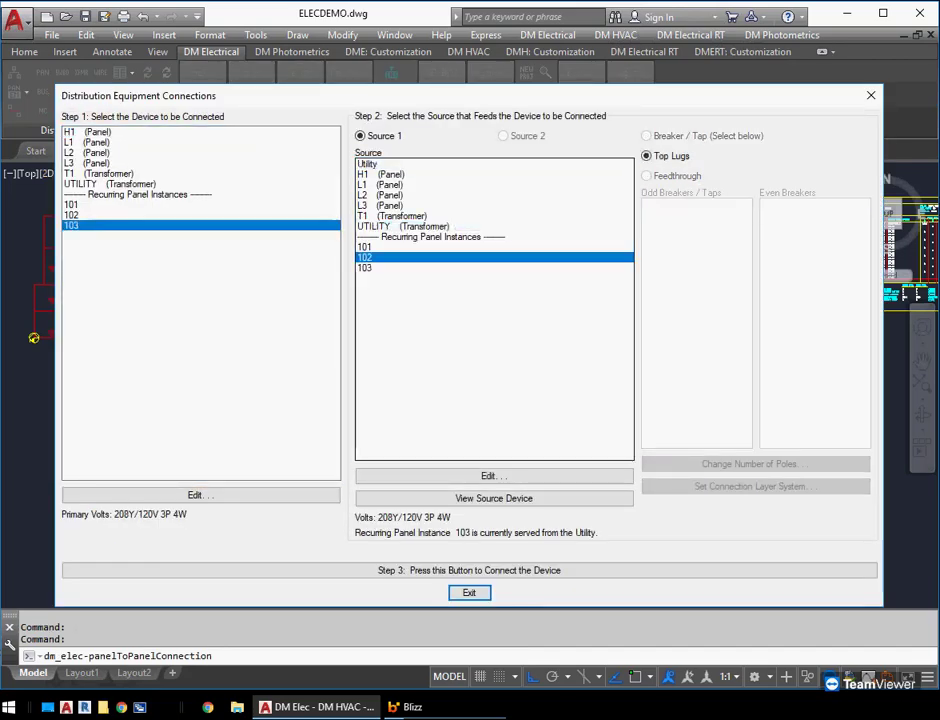
{"action": "left_click", "coordinate": [469, 570]}
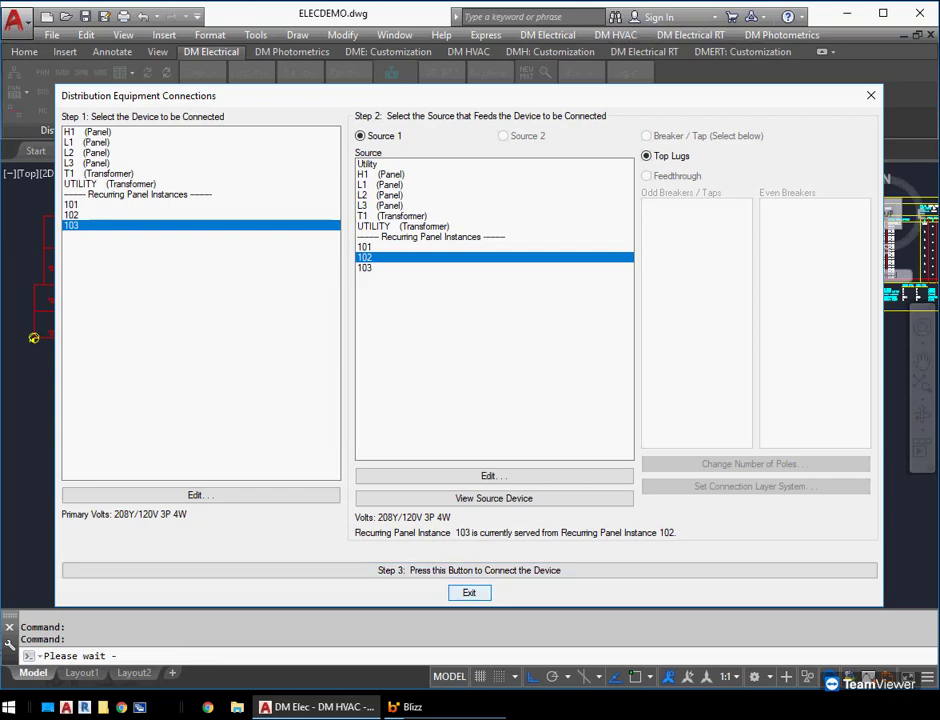
{"action": "left_click", "coordinate": [469, 593]}
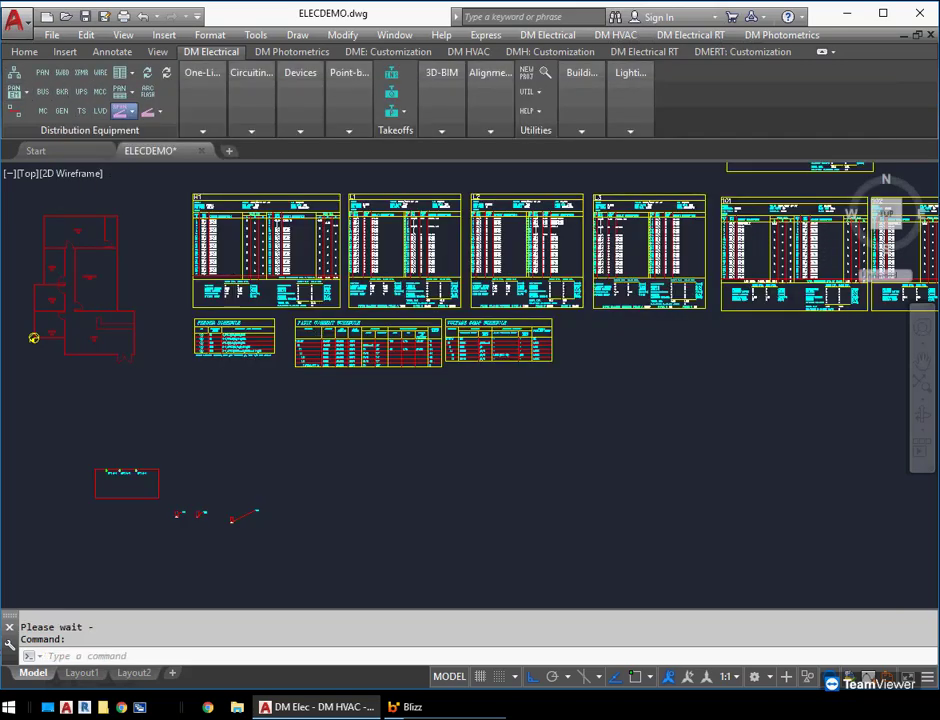
From template APT A's feeder and service calculation settings, set the default load calculation method to Multifamily Dwelling (If single unit, use Section III)
{"action": "left_click", "coordinate": [132, 112]}
{"action": "left_click", "coordinate": [137, 135]}
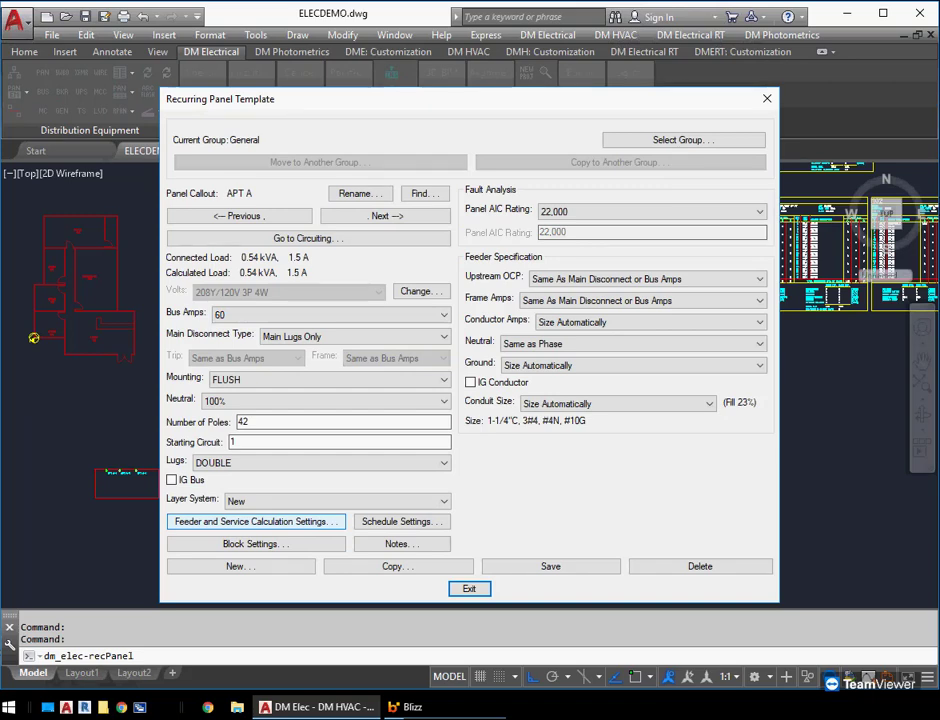
{"action": "left_click", "coordinate": [256, 522]}
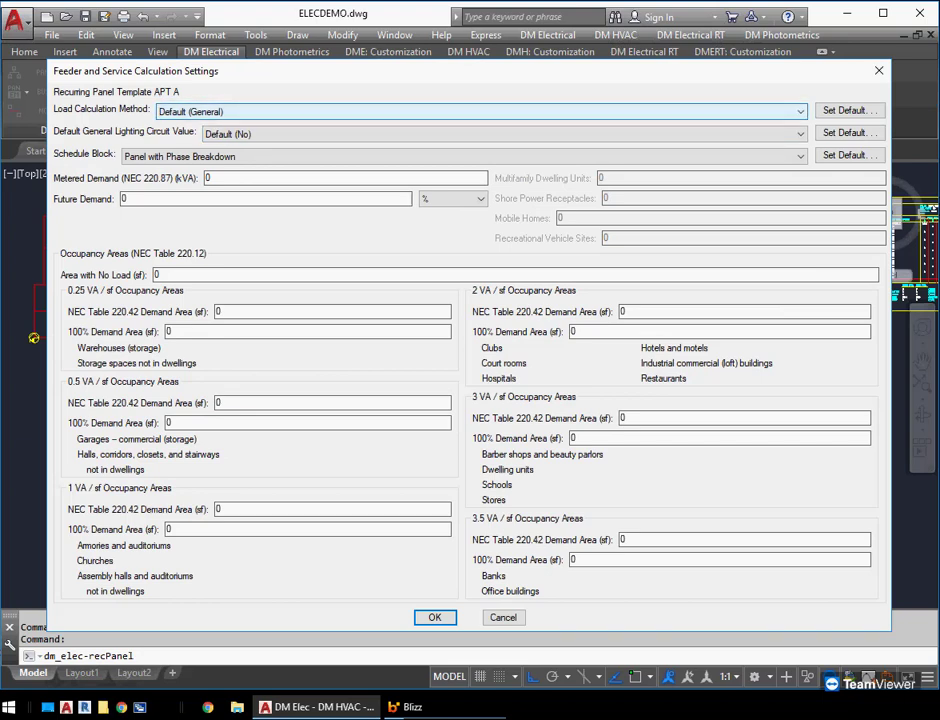
{"action": "left_click", "coordinate": [848, 110]}
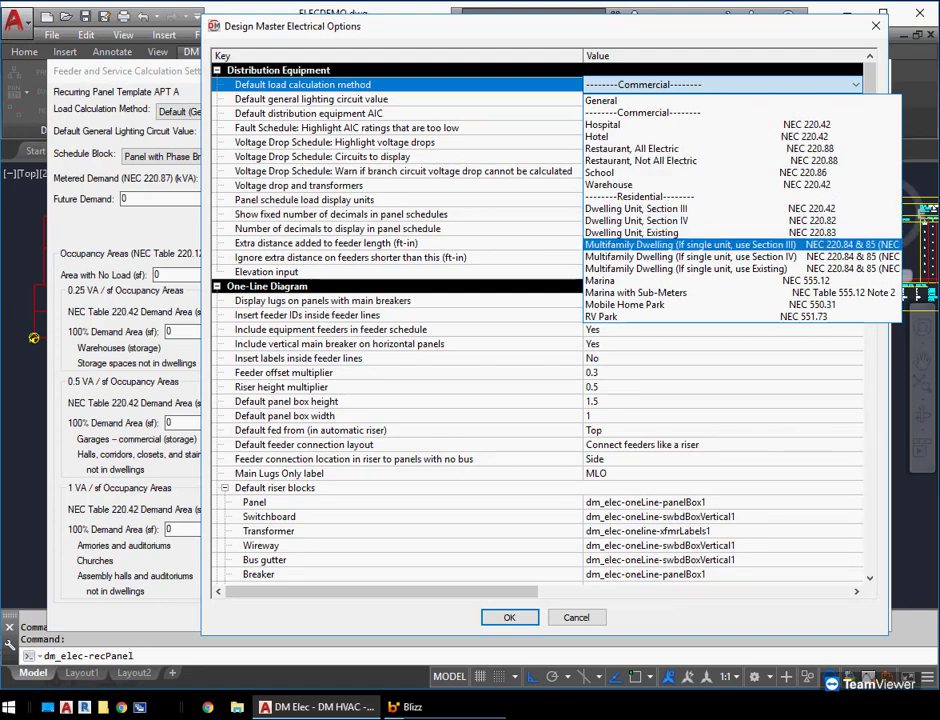
{"action": "left_click", "coordinate": [690, 244]}
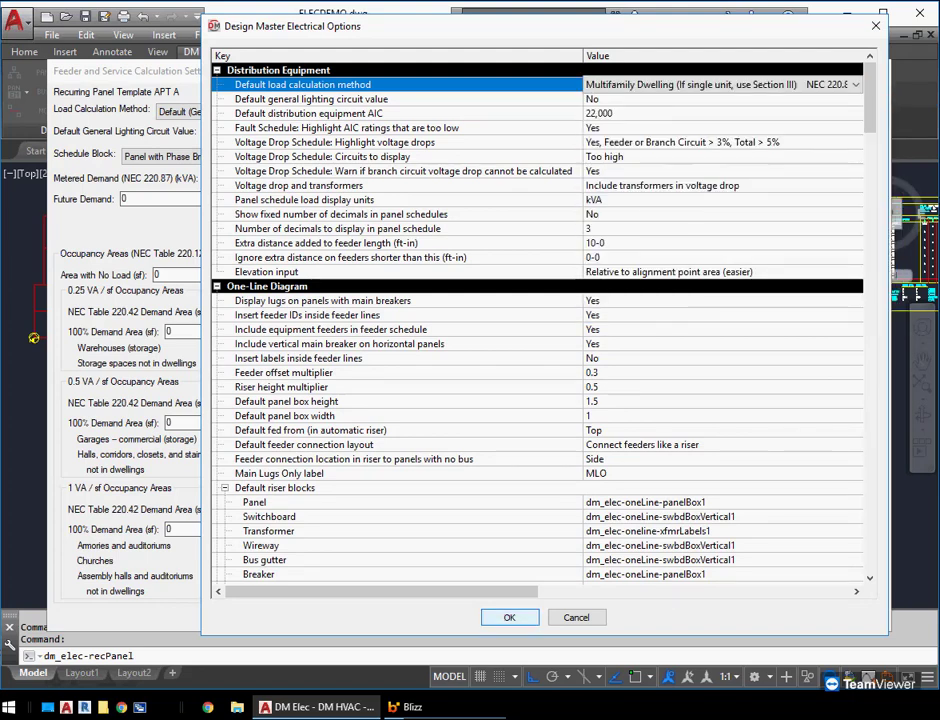
{"action": "left_click", "coordinate": [509, 617]}
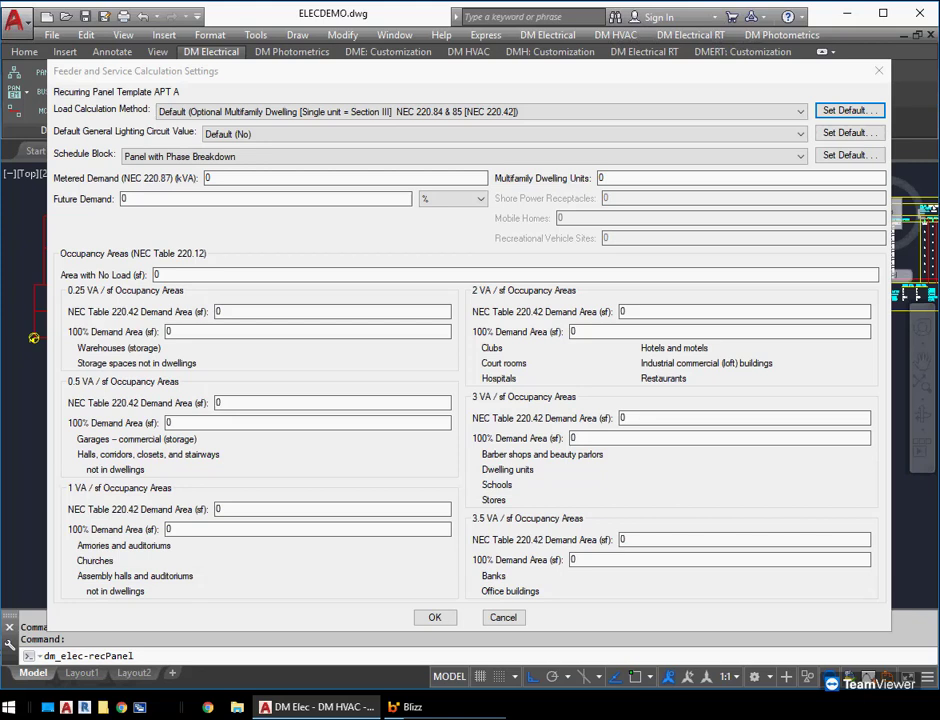
Set template APT A to 1 multifamily dwelling unit and 1000 sf of 3 VA/sf NEC Table 220.42 demand area, and save the template
{"action": "left_click", "coordinate": [606, 178]}
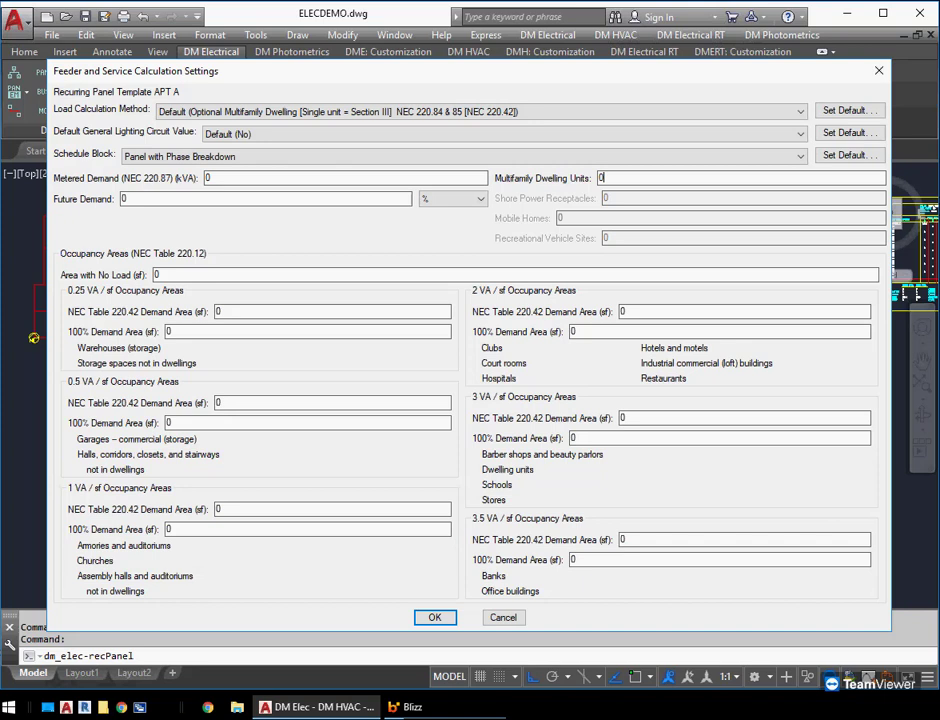
{"action": "double_click", "coordinate": [602, 178]}
{"action": "type", "text": "1"}
{"action": "double_click", "coordinate": [623, 418]}
{"action": "type", "text": "1000"}
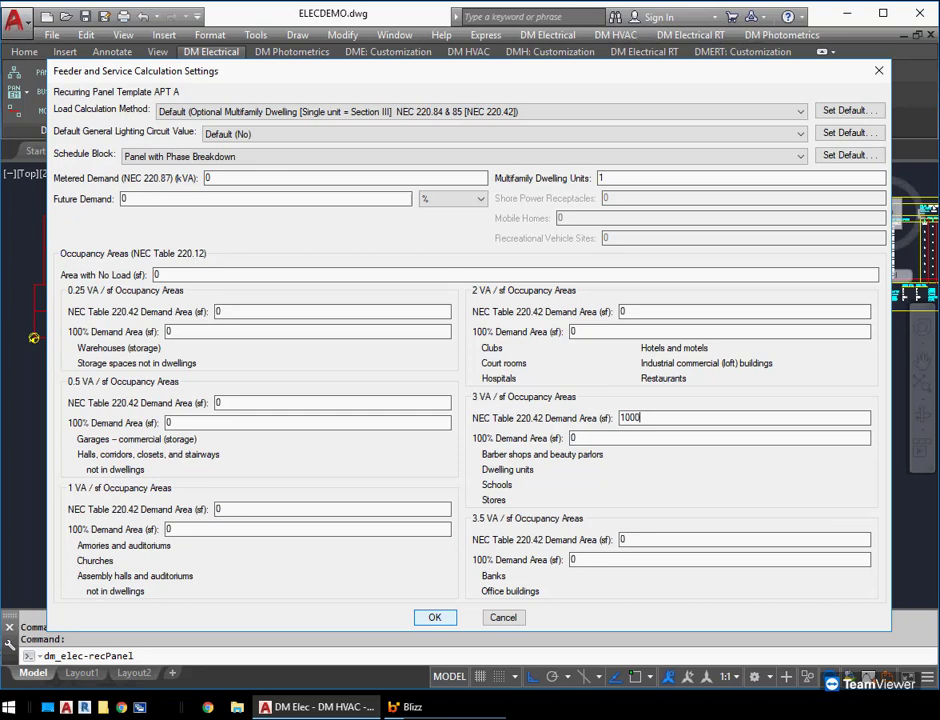
{"action": "key", "text": "Return"}
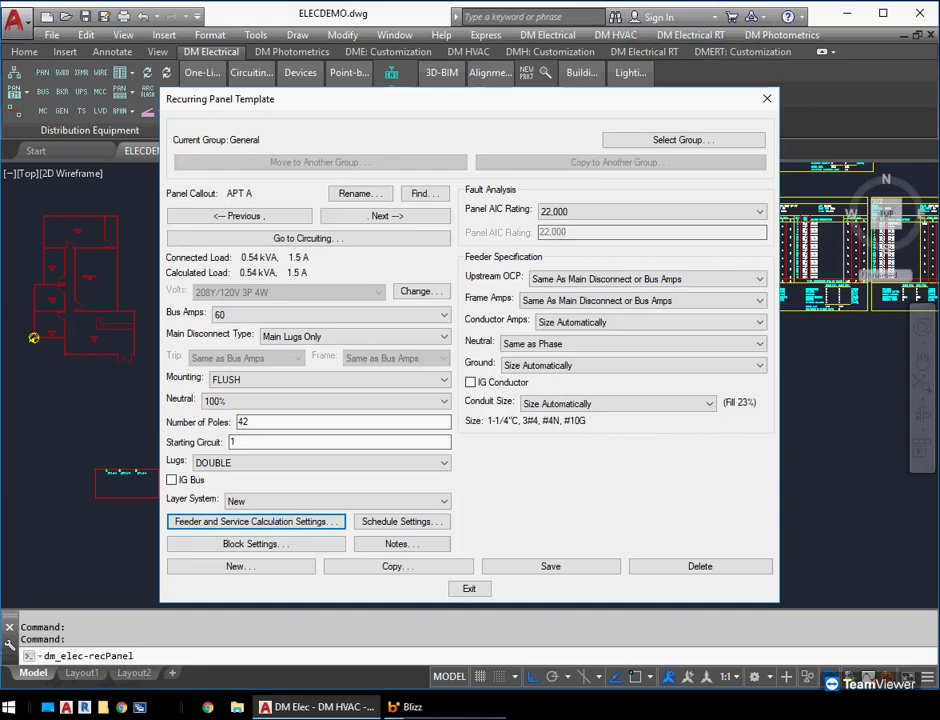
{"action": "left_click", "coordinate": [551, 566]}
{"action": "left_click", "coordinate": [469, 589]}
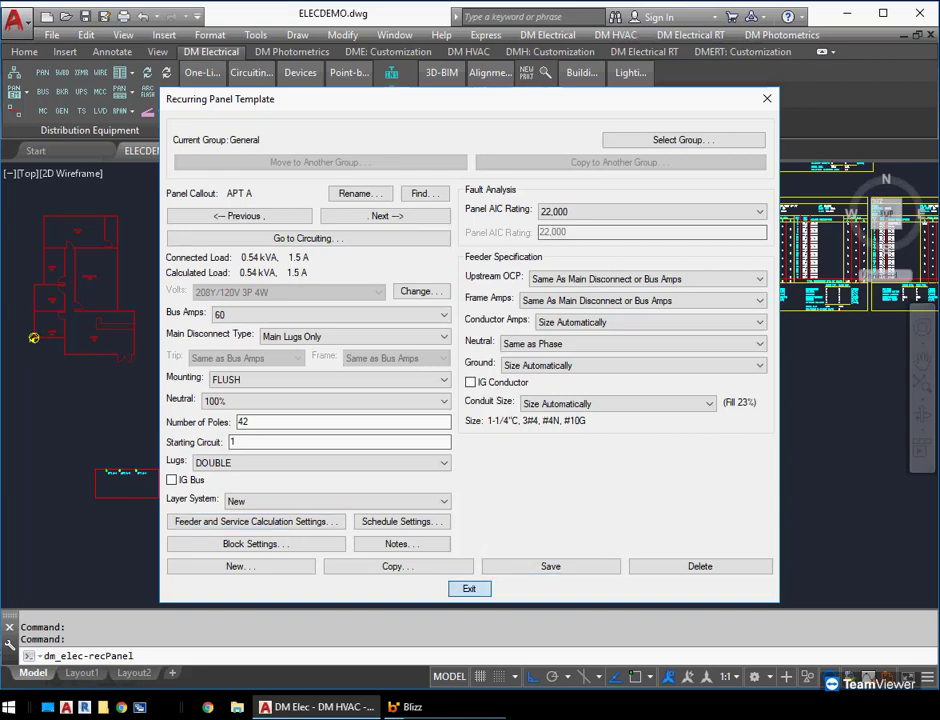
Insert the schedule of recurring panel instance 103 directly beside the 102 schedule
{"action": "scroll", "coordinate": [684, 308], "scroll_direction": "down", "scroll_amount": 2}
{"action": "middle_click_drag", "start_coordinate": [684, 308], "coordinate": [156, 335]}
{"action": "scroll", "coordinate": [327, 275], "scroll_direction": "up", "scroll_amount": 2}
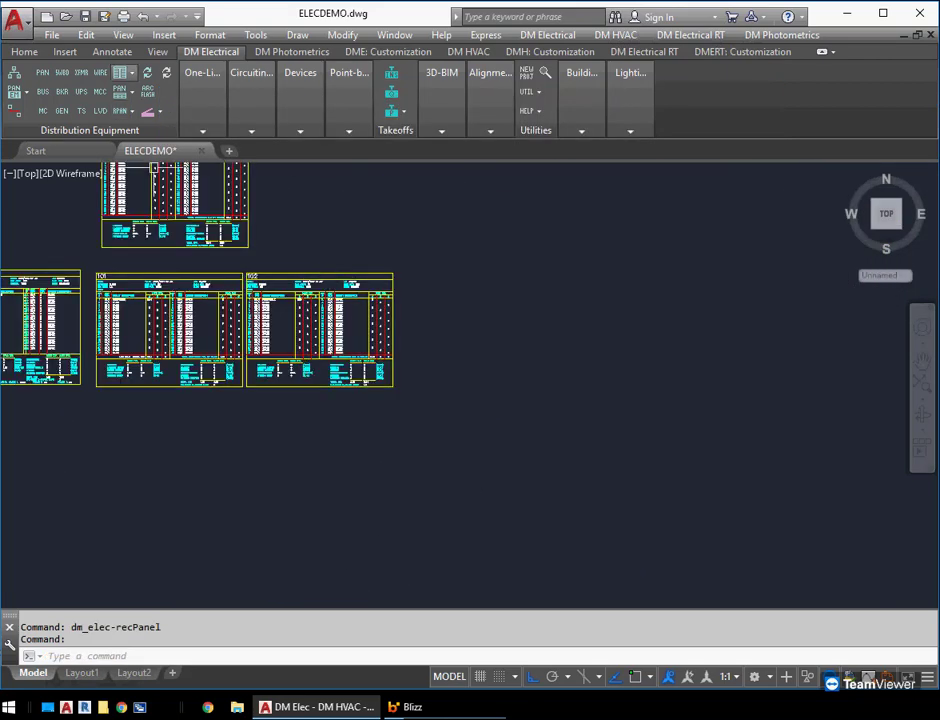
{"action": "left_click", "coordinate": [131, 73]}
{"action": "left_click", "coordinate": [132, 94]}
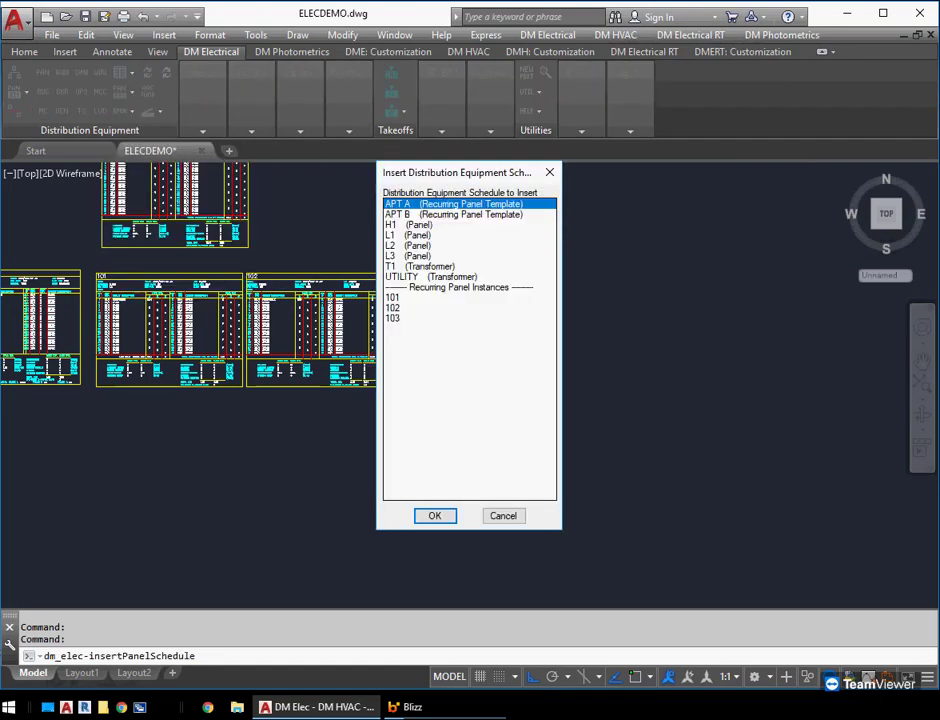
{"action": "double_click", "coordinate": [394, 318]}
{"action": "left_click", "coordinate": [396, 273]}
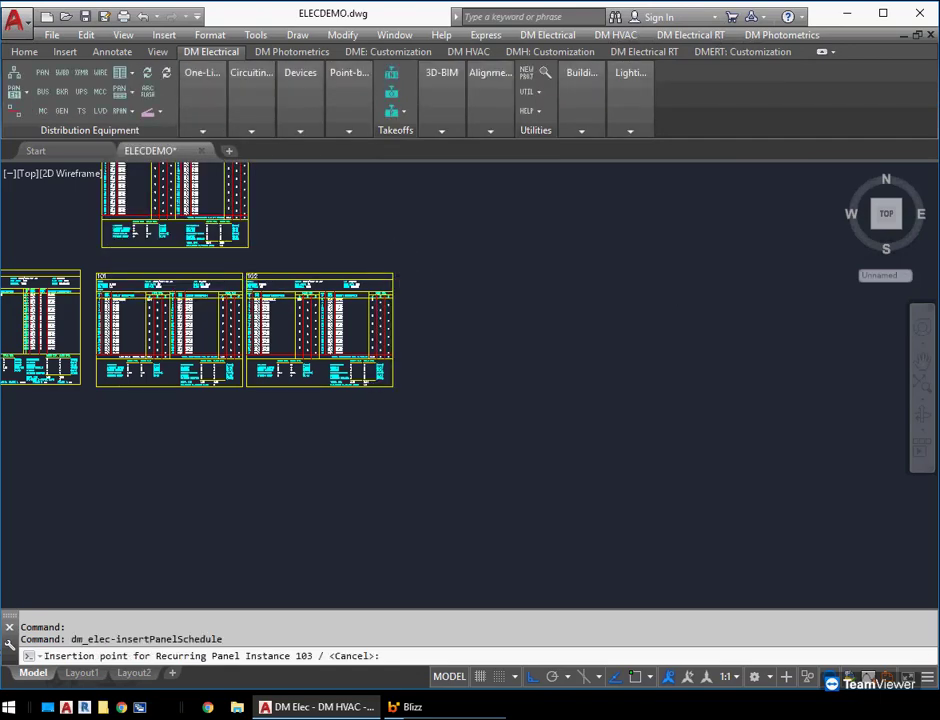
{"action": "key", "text": "Return"}
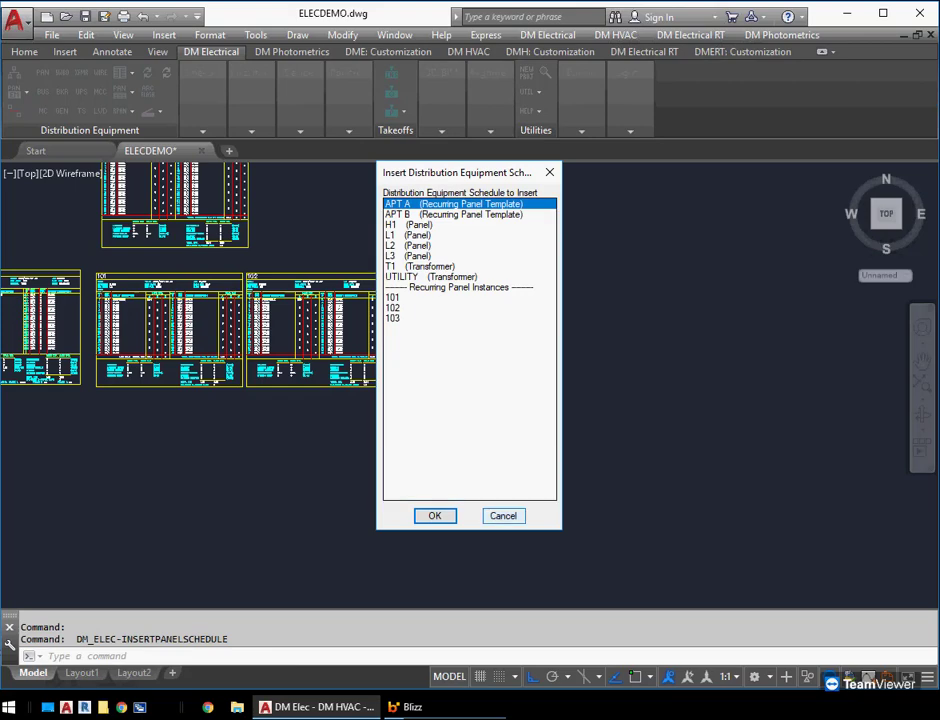
{"action": "left_click", "coordinate": [503, 515]}
Update the distribution equipment schedules of instances 101, 102 and 103 together
{"action": "left_click", "coordinate": [147, 72]}
{"action": "left_click", "coordinate": [443, 445]}
{"action": "left_click", "coordinate": [197, 355]}
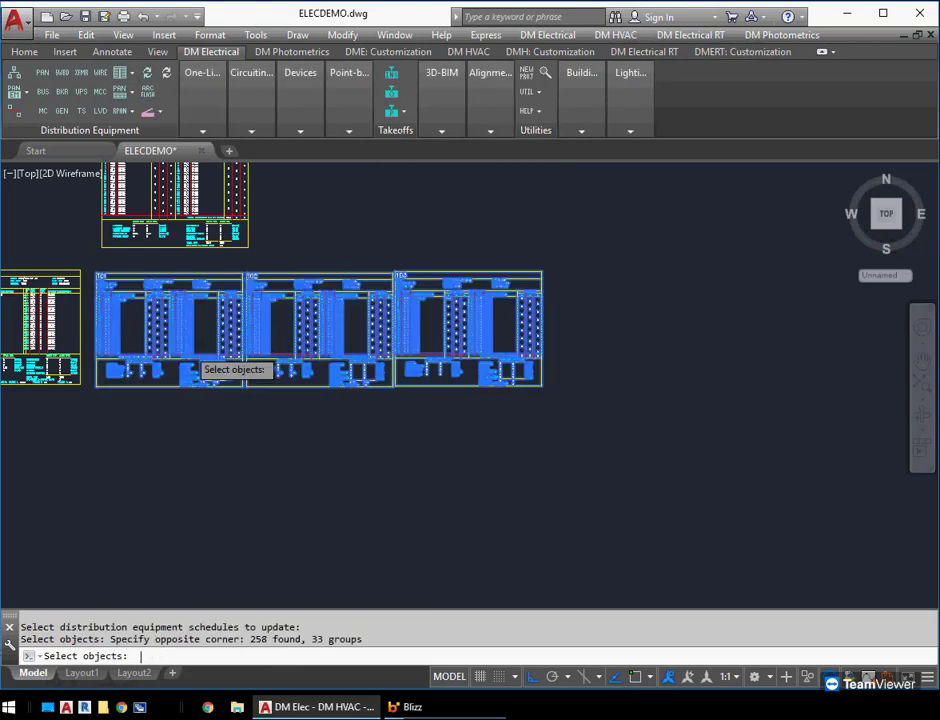
{"action": "key", "text": "Return"}
{"action": "key", "text": "Return"}
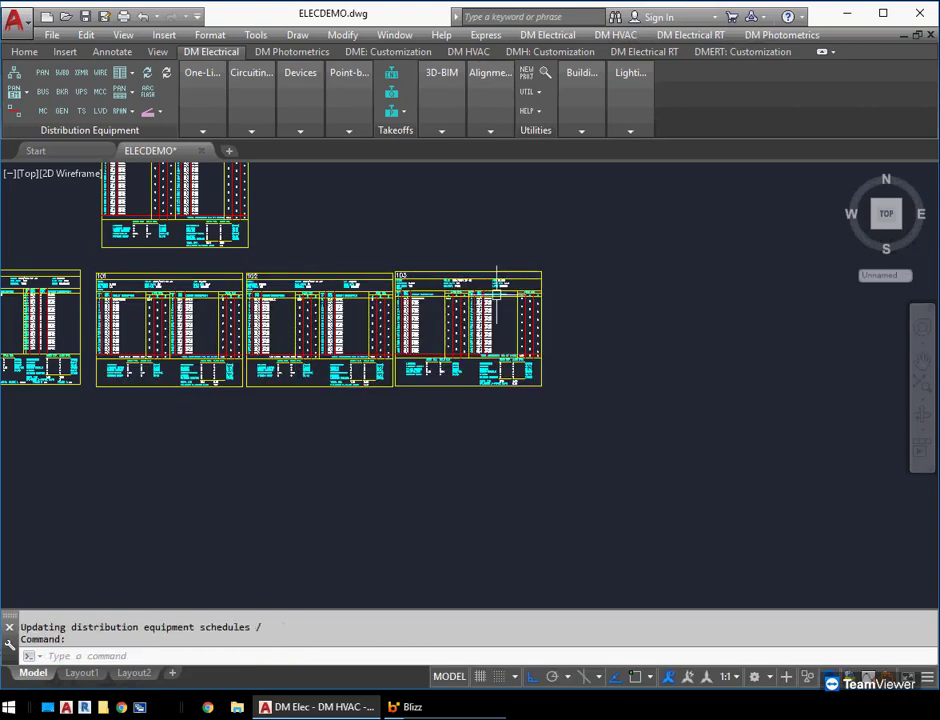
Examine the 101, 102 and 103 schedules, comparing their lug loads, receptacle loads and connected and calculated kVA totals
{"action": "scroll", "coordinate": [371, 323], "scroll_direction": "up", "scroll_amount": 2}
{"action": "scroll", "coordinate": [408, 315], "scroll_direction": "up", "scroll_amount": 2}
{"action": "middle_click_drag", "start_coordinate": [429, 299], "coordinate": [458, 320]}
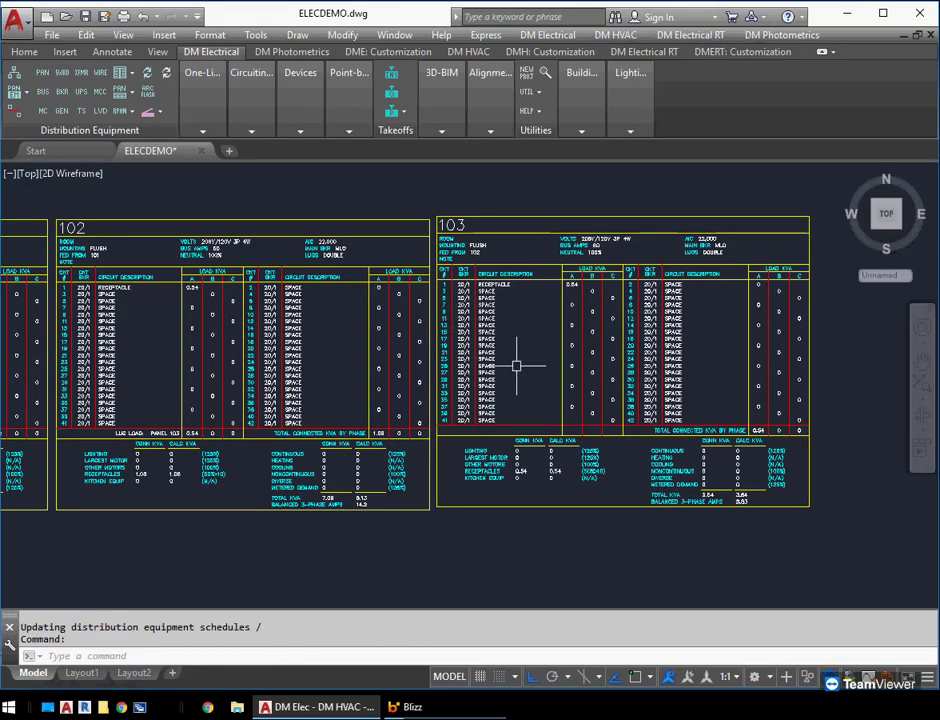
{"action": "middle_click_drag", "start_coordinate": [517, 357], "coordinate": [583, 360]}
{"action": "scroll", "coordinate": [175, 398], "scroll_direction": "up", "scroll_amount": 2}
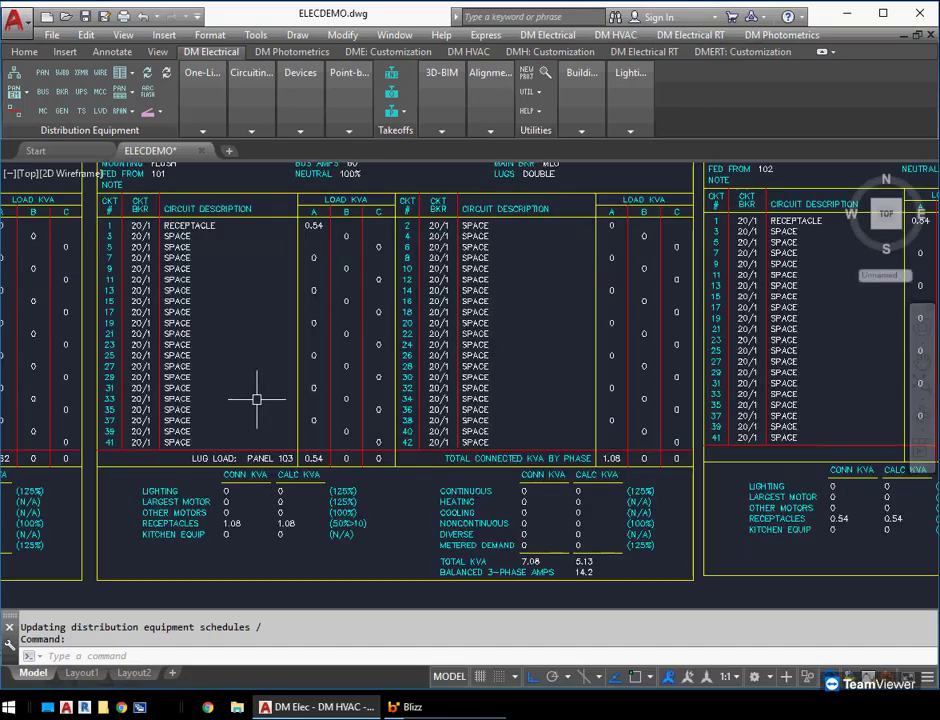
{"action": "middle_click_drag", "start_coordinate": [305, 392], "coordinate": [258, 399]}
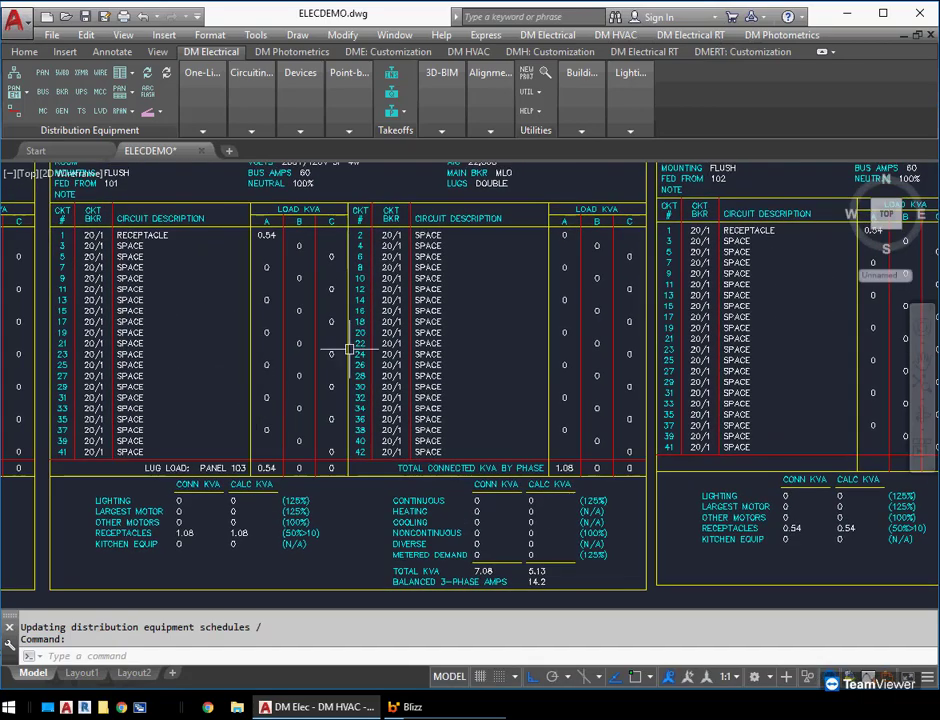
{"action": "scroll", "coordinate": [668, 330], "scroll_direction": "down", "scroll_amount": 3}
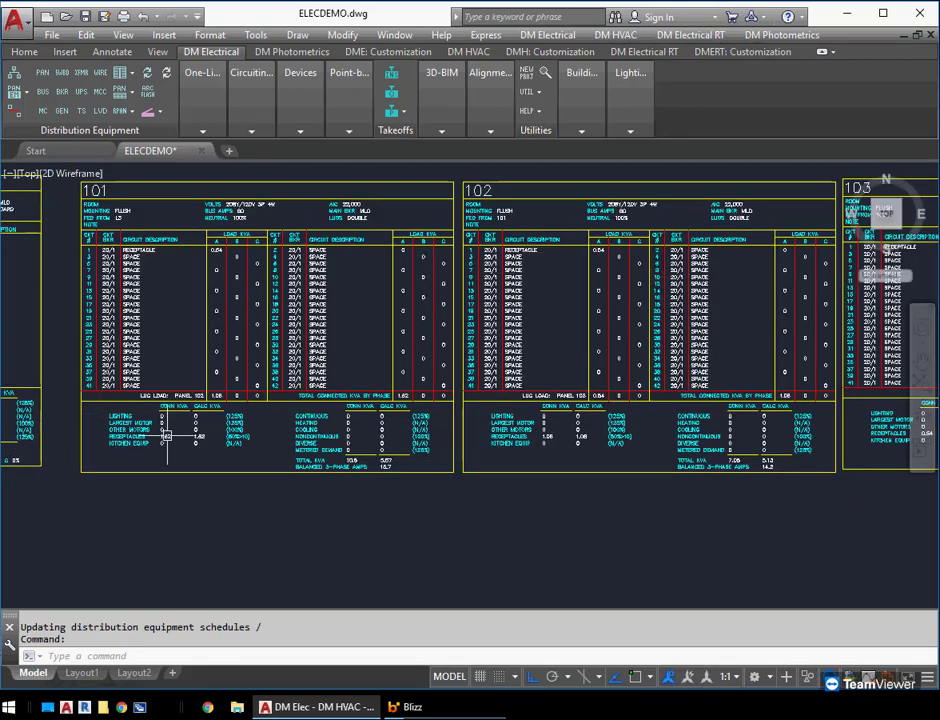
{"action": "scroll", "coordinate": [165, 437], "scroll_direction": "up", "scroll_amount": 2}
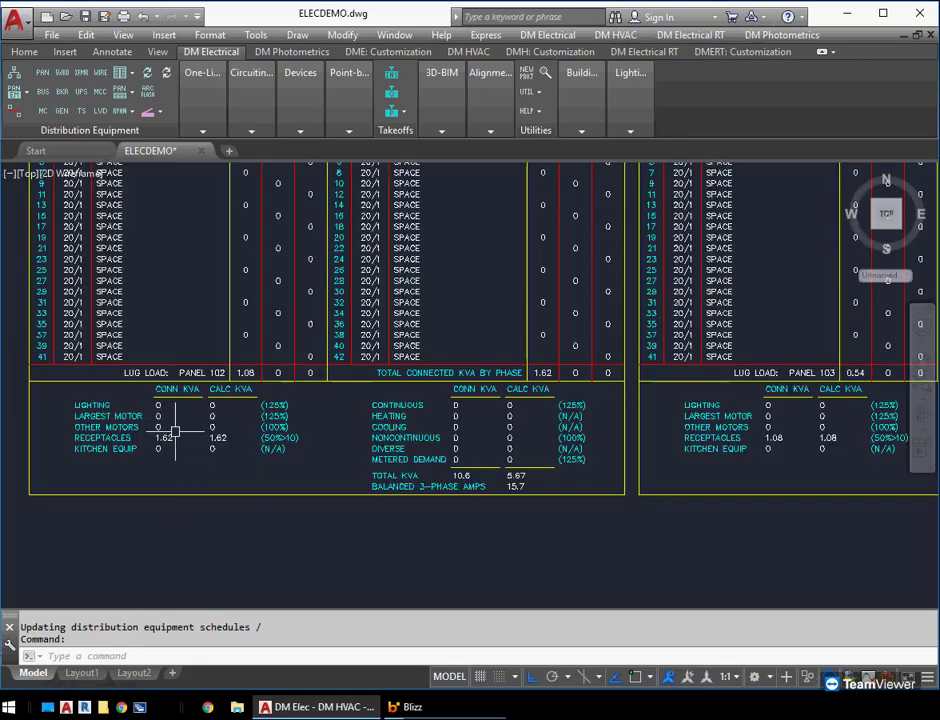
{"action": "scroll", "coordinate": [198, 385], "scroll_direction": "down", "scroll_amount": 2}
{"action": "middle_click_drag", "start_coordinate": [201, 325], "coordinate": [209, 340]}
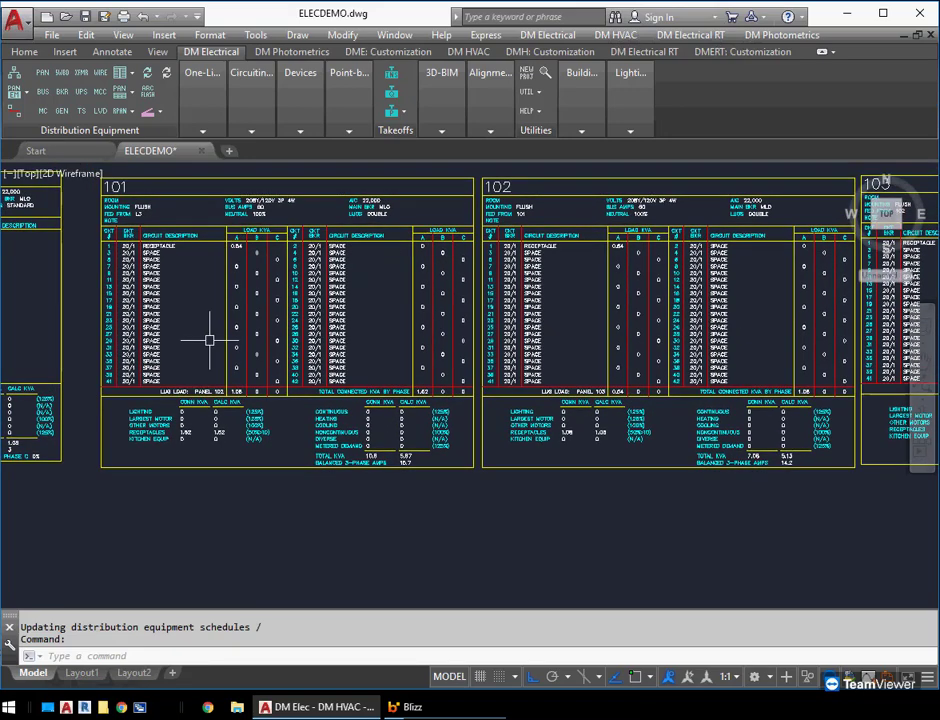
{"action": "middle_click_drag", "start_coordinate": [474, 296], "coordinate": [138, 282]}
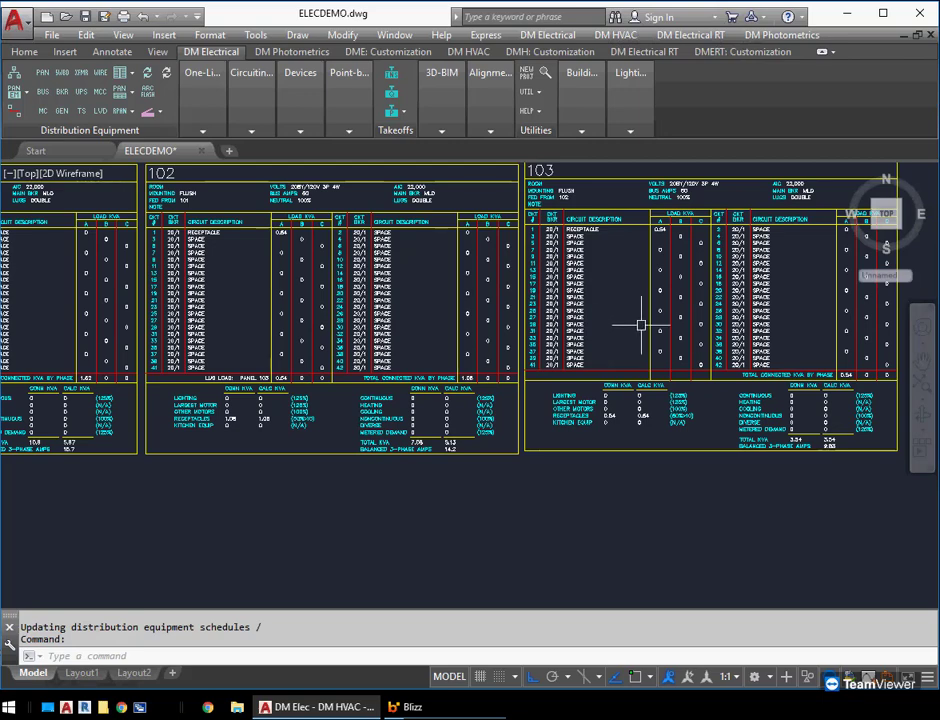
{"action": "middle_click_drag", "start_coordinate": [122, 301], "coordinate": [478, 315]}
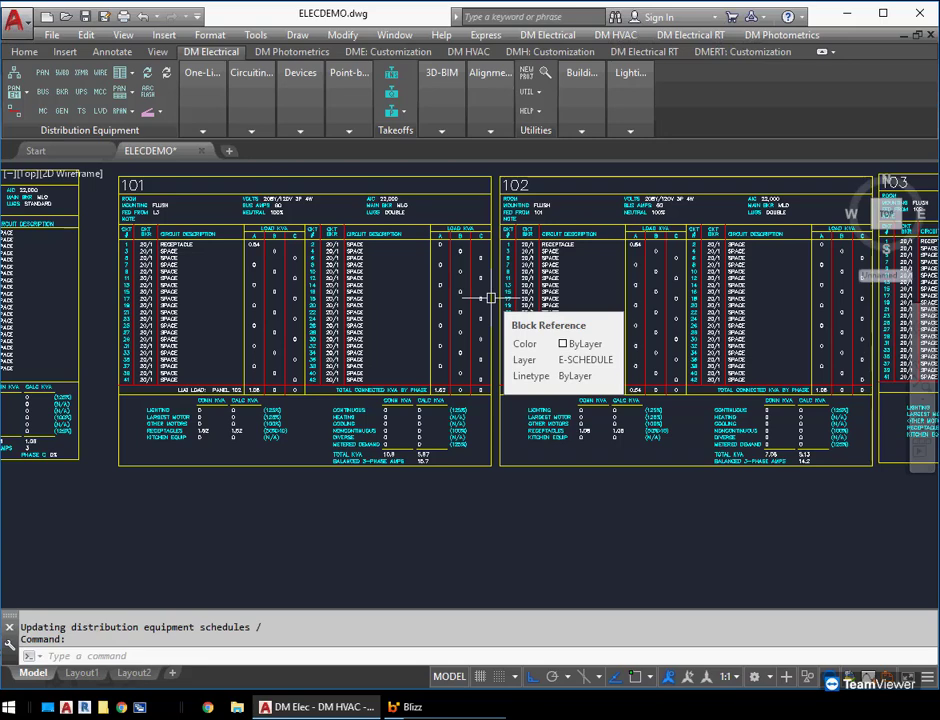
Give recurring panel instance 101 the custom schedule block Panel with Phase Breakdown, Multifamily Dwelling
{"action": "left_click", "coordinate": [121, 111]}
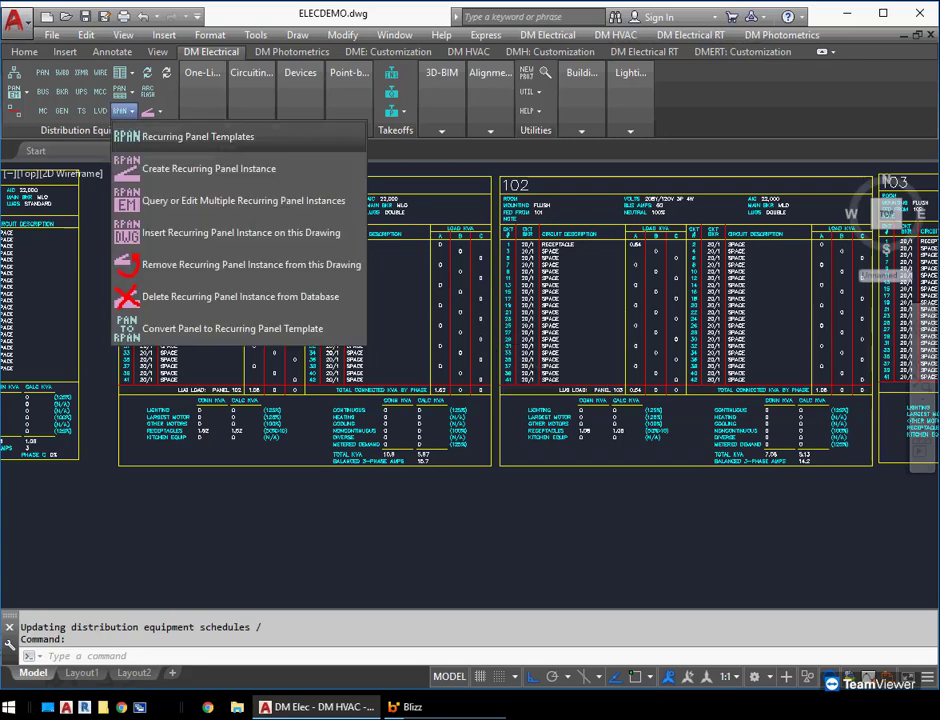
{"action": "left_click", "coordinate": [230, 200]}
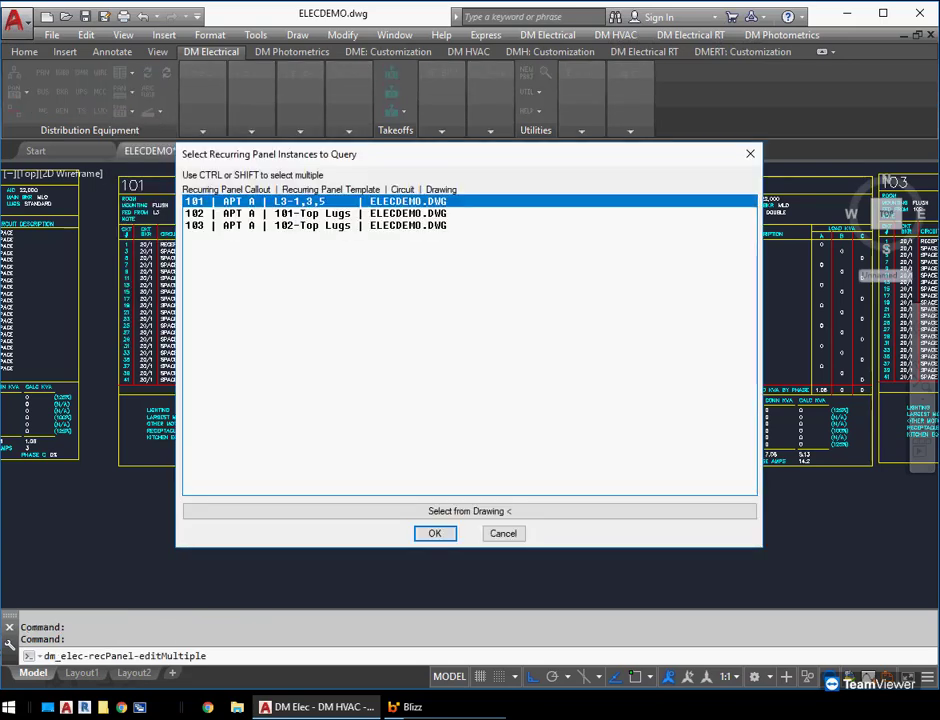
{"action": "key", "text": "Return"}
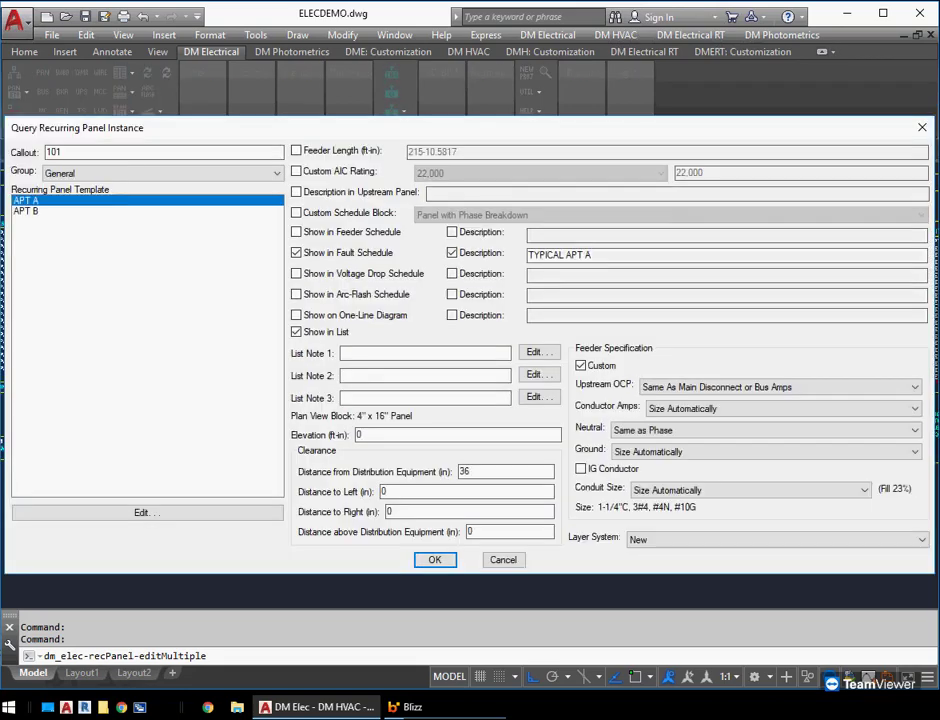
{"action": "left_click", "coordinate": [296, 213]}
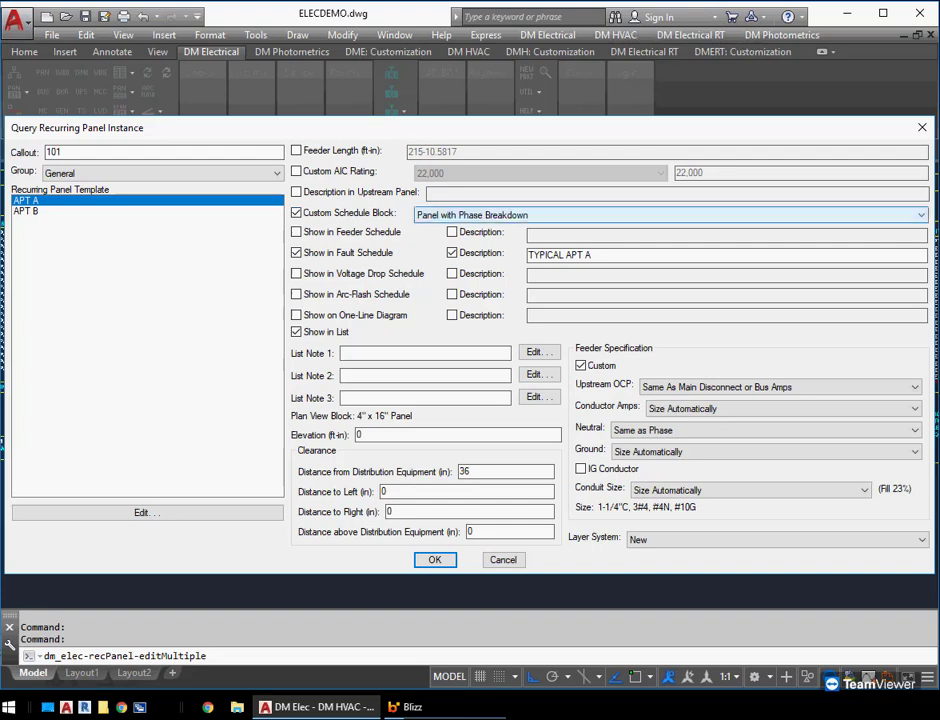
{"action": "left_click", "coordinate": [470, 215]}
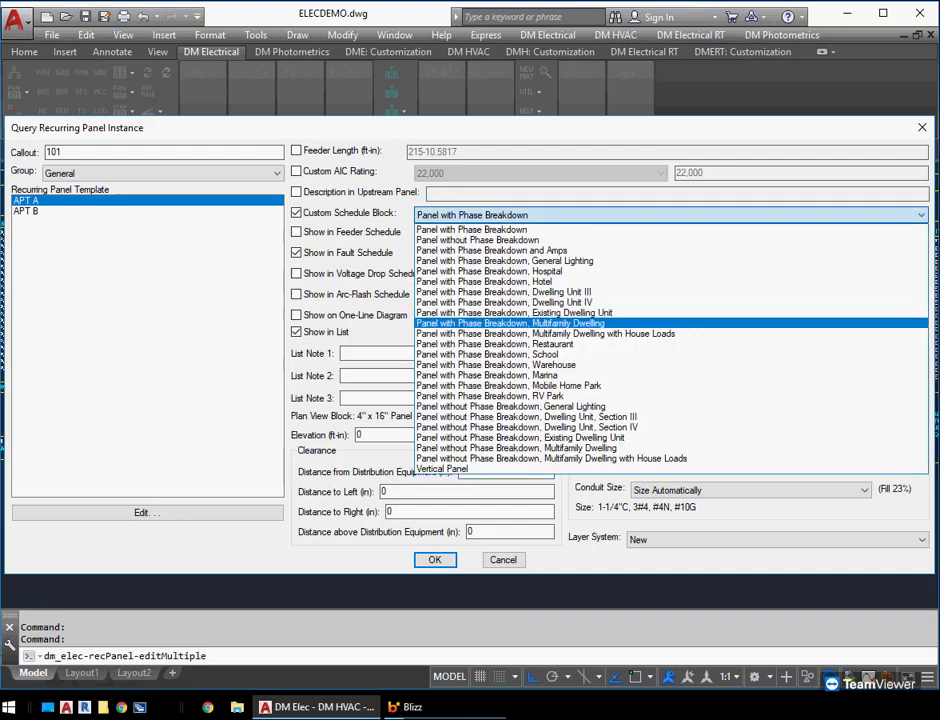
{"action": "left_click", "coordinate": [510, 323]}
{"action": "left_click", "coordinate": [435, 560]}
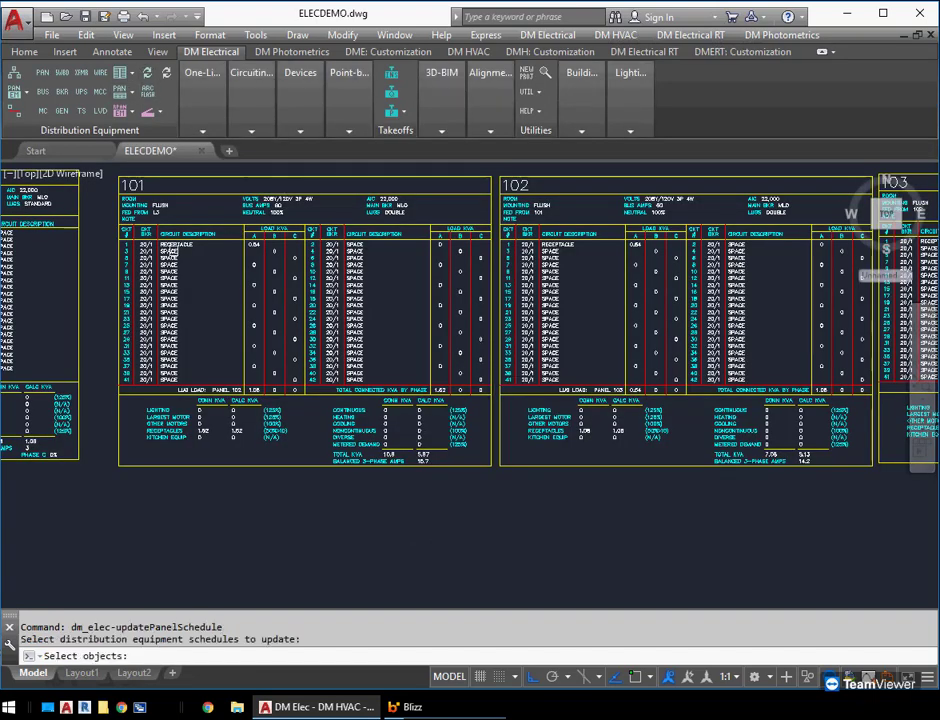
Try to refresh the existing 101 schedule with the schedule update command so it uses the custom block
{"action": "left_click", "coordinate": [169, 250]}
{"action": "key", "text": "Return"}
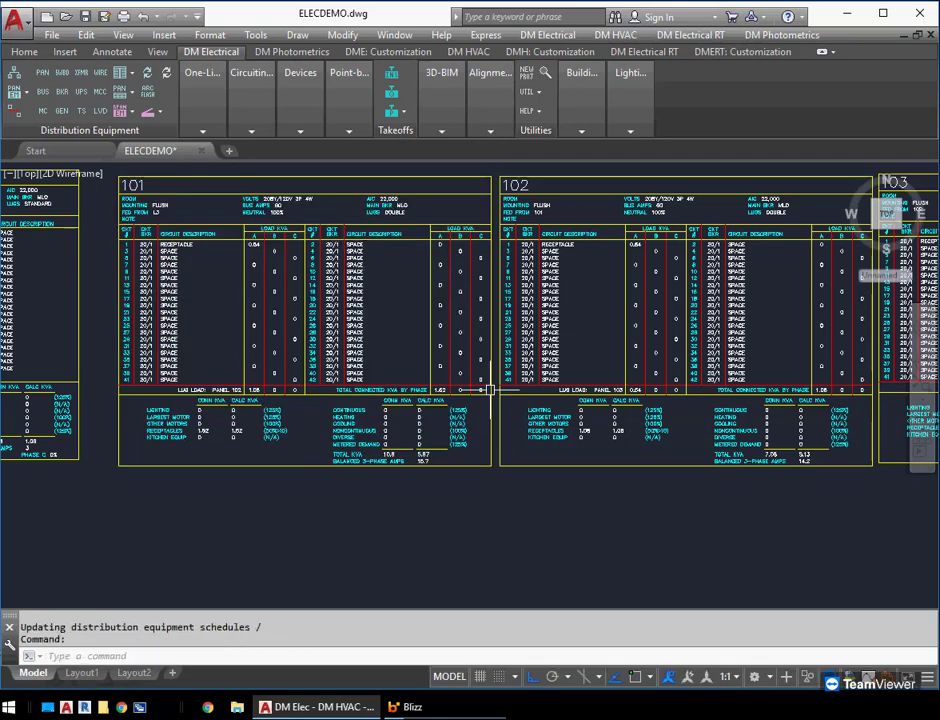
{"action": "key", "text": "Return"}
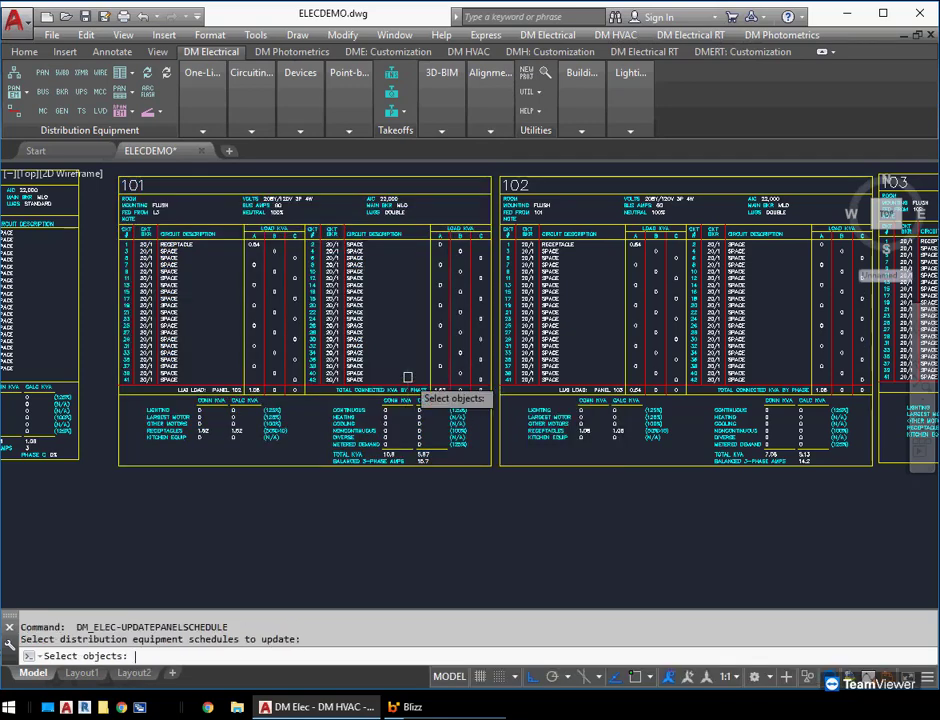
{"action": "key", "text": "Escape"}
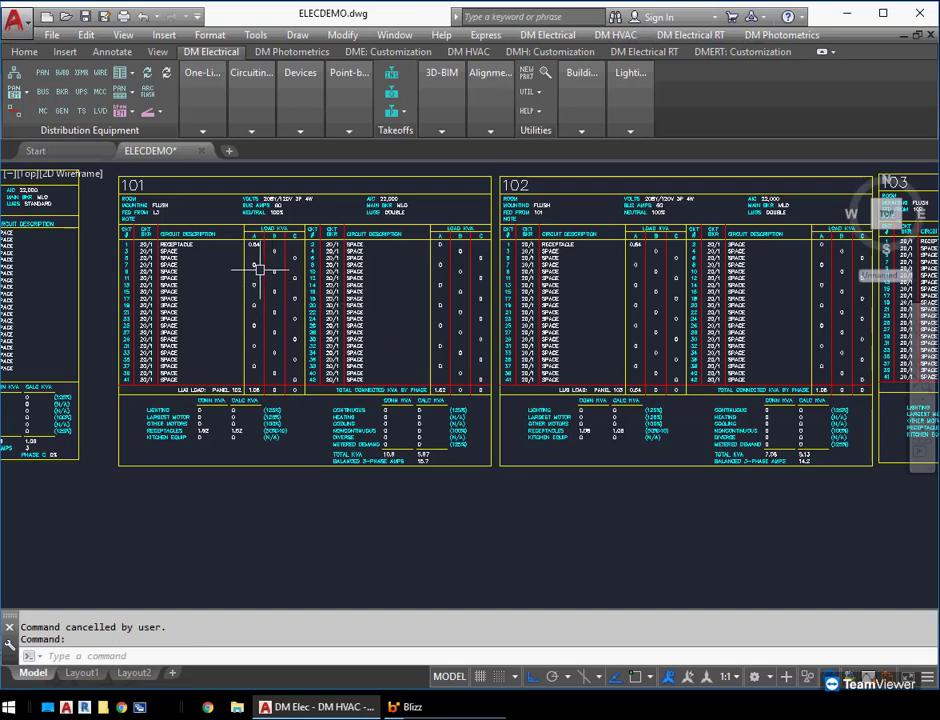
Check the custom schedule block setting of recurring panel instance 101
{"action": "left_click", "coordinate": [120, 110]}
{"action": "left_click", "coordinate": [200, 200]}
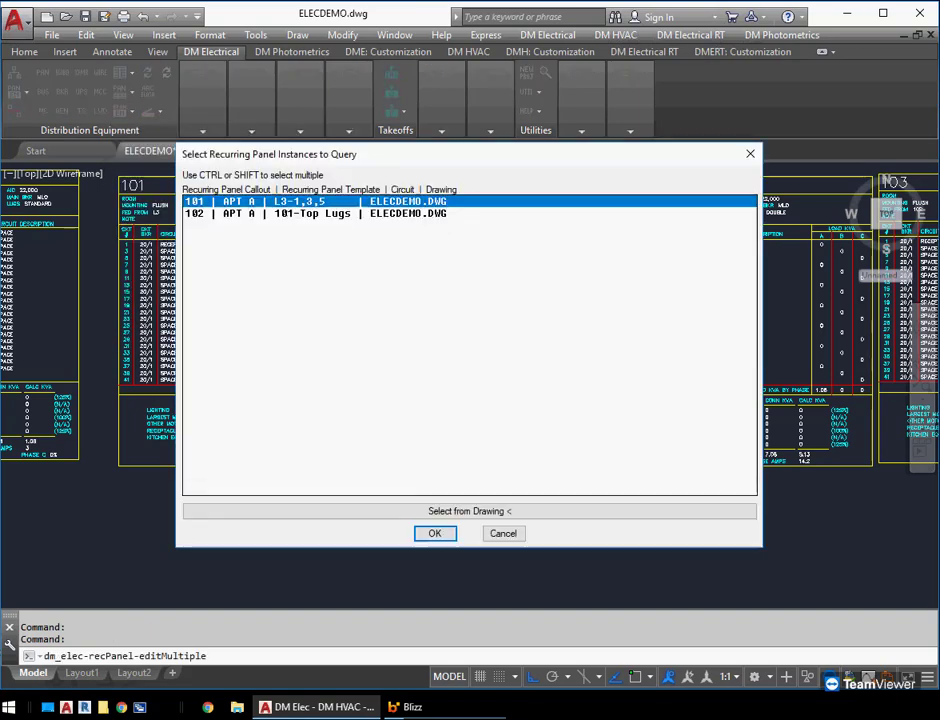
{"action": "key", "text": "Return"}
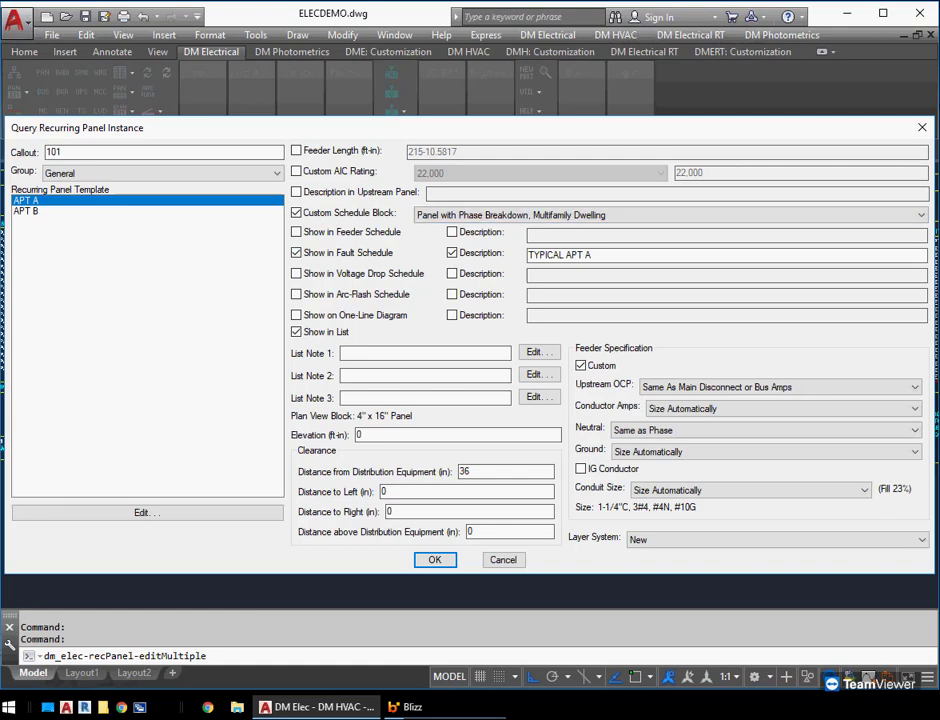
{"action": "key", "text": "Return"}
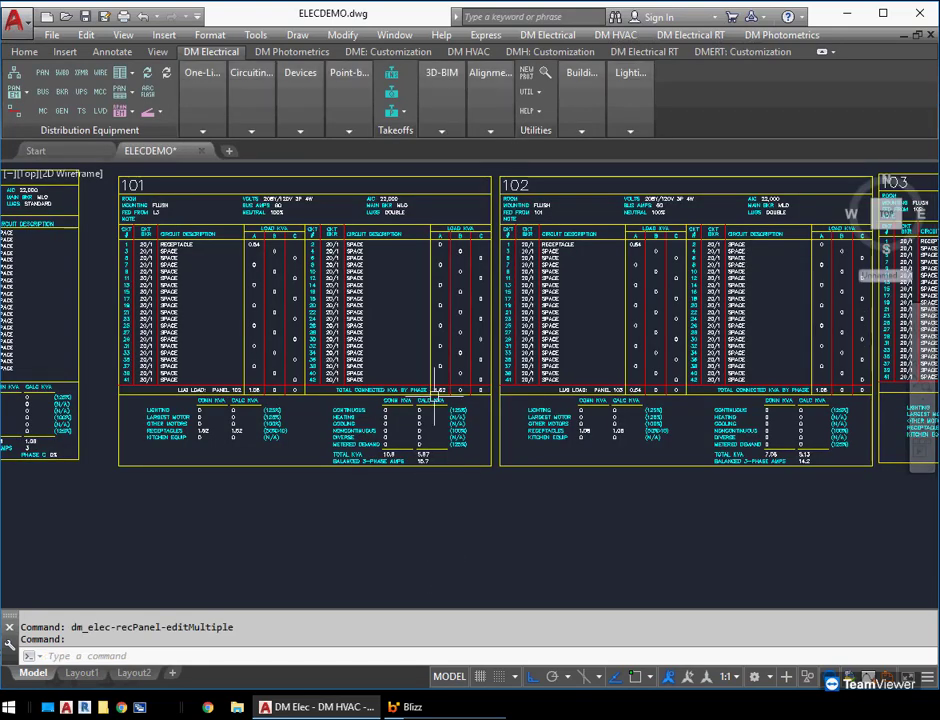
Erase the existing 101 schedule from the drawing
{"action": "type", "text": "e"}
{"action": "key", "text": "Return"}
{"action": "left_click", "coordinate": [210, 315]}
{"action": "left_click", "coordinate": [126, 256]}
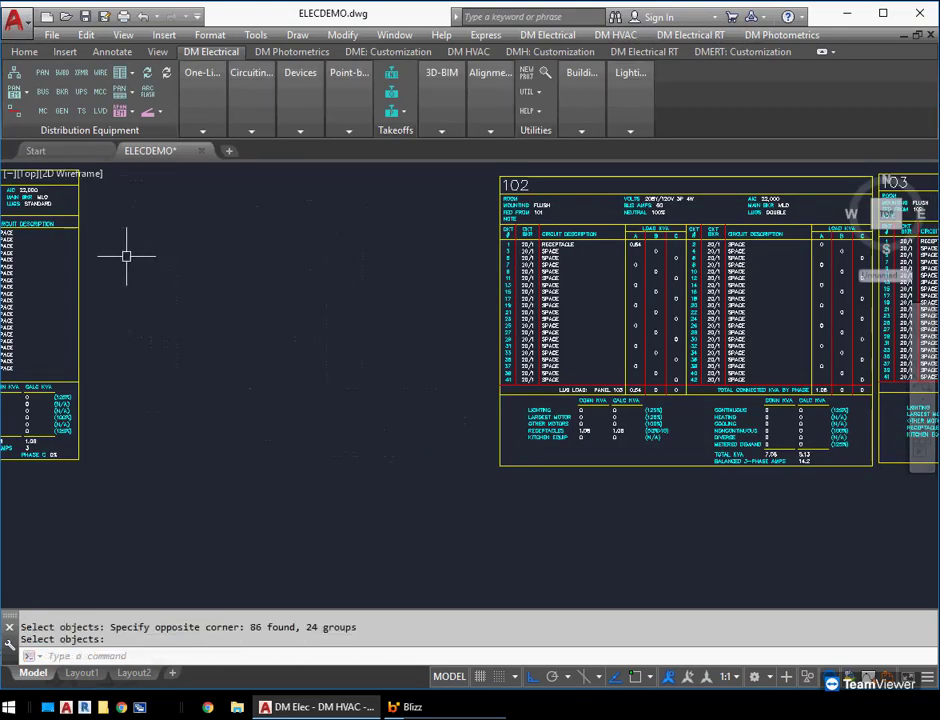
Insert the schedule of recurring panel instance 101 in the empty space beside the 102 schedule, without placing any further schedules
{"action": "left_click", "coordinate": [125, 72]}
{"action": "left_click", "coordinate": [205, 98]}
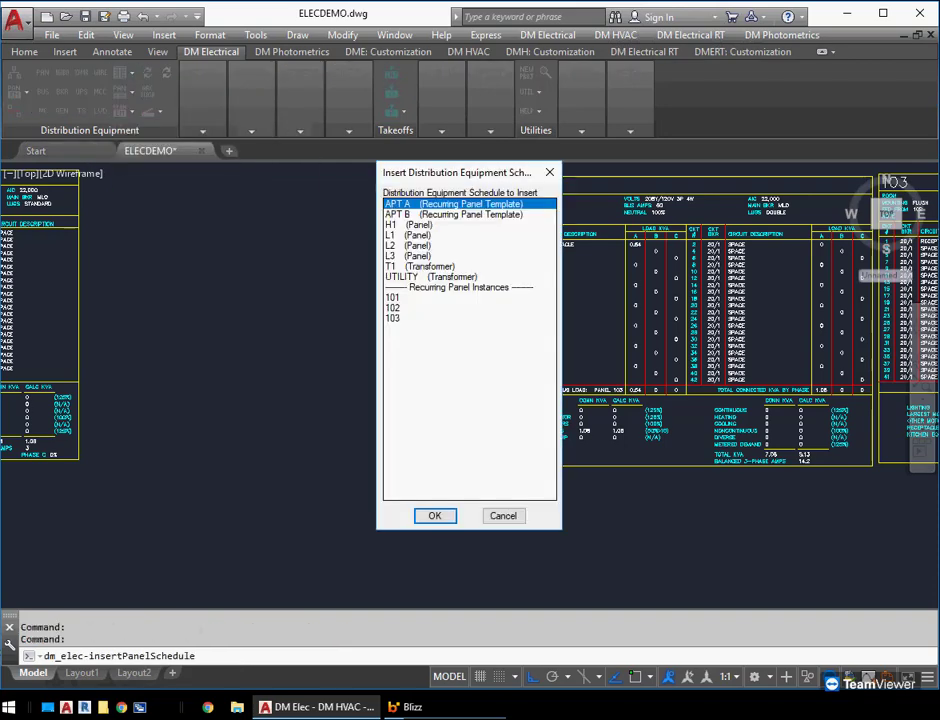
{"action": "left_click", "coordinate": [393, 297]}
{"action": "left_click", "coordinate": [435, 516]}
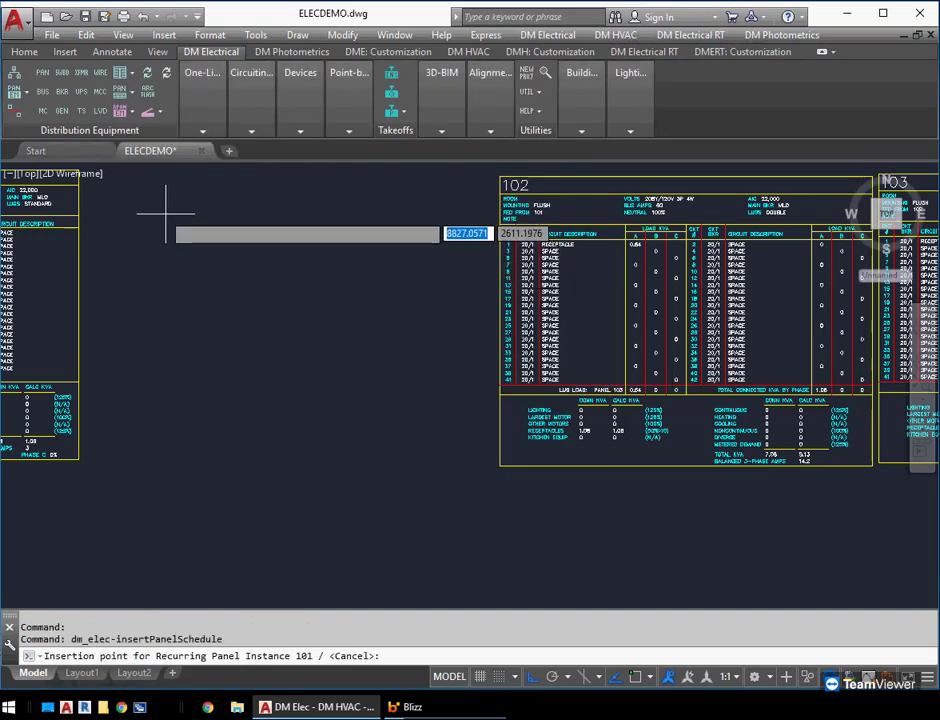
{"action": "left_click", "coordinate": [130, 184]}
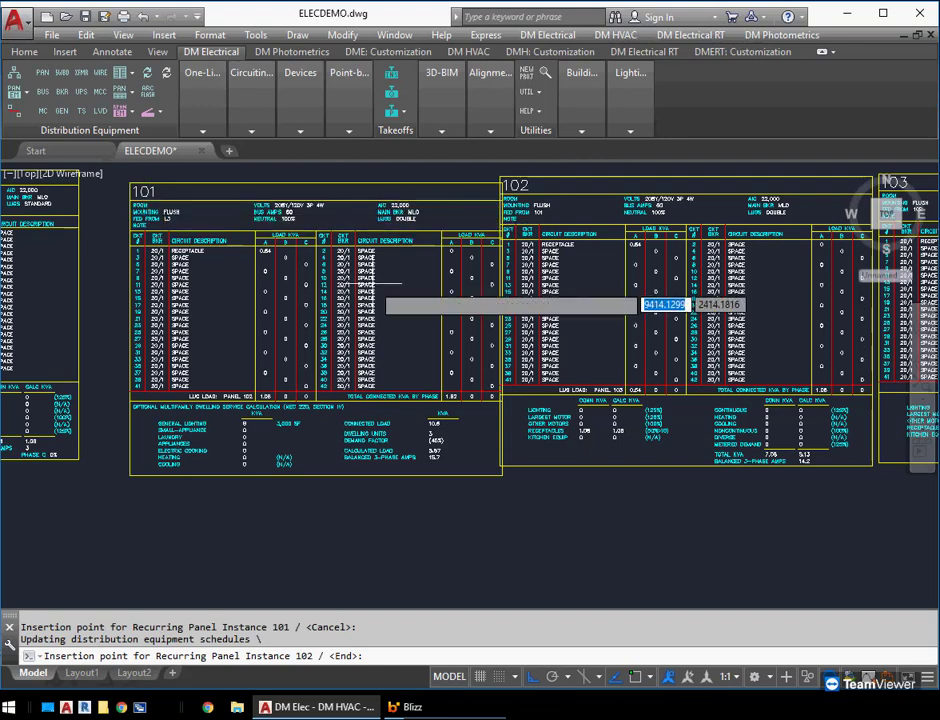
{"action": "key", "text": "Escape"}
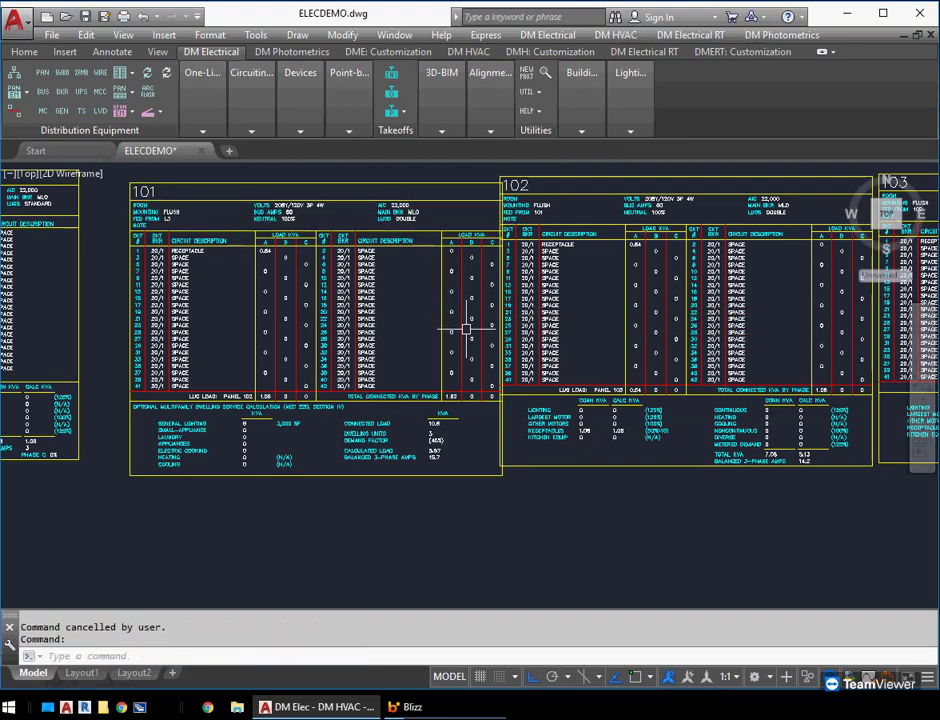
Move the 101 schedule slightly to the left so it clears the neighbouring 102 schedule
{"action": "type", "text": "m"}
{"action": "key", "text": "Return"}
{"action": "left_click_drag", "start_coordinate": [290, 305], "coordinate": [309, 362]}
{"action": "key", "text": "Return"}
{"action": "left_click", "coordinate": [526, 546]}
{"action": "left_click", "coordinate": [516, 545]}
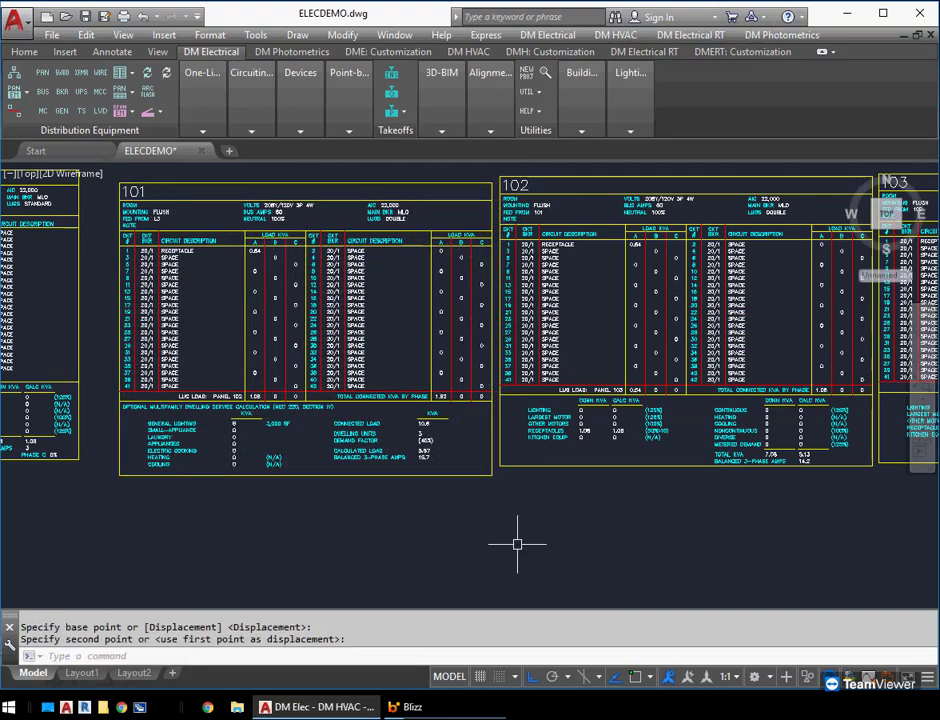
Examine the multifamily dwelling calculation below the 101 schedule and review the settings of recurring panel instance 101 without changing them
{"action": "middle_click_drag", "start_coordinate": [172, 425], "coordinate": [340, 398]}
{"action": "scroll", "coordinate": [340, 398], "scroll_direction": "up", "scroll_amount": 2}
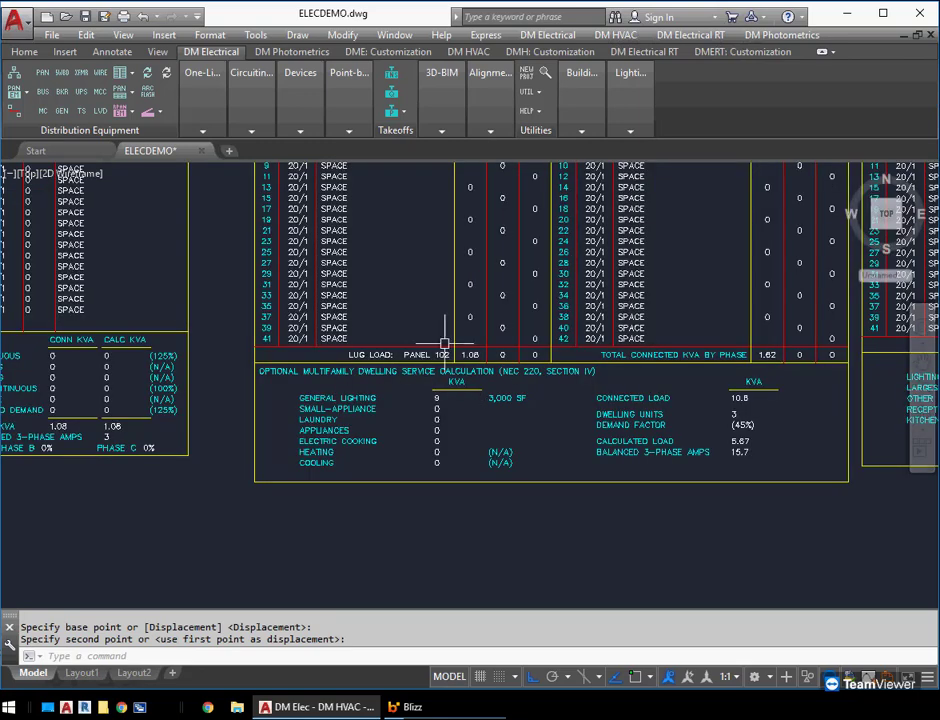
{"action": "middle_click_drag", "start_coordinate": [312, 300], "coordinate": [183, 249]}
{"action": "scroll", "coordinate": [388, 352], "scroll_direction": "up", "scroll_amount": 2}
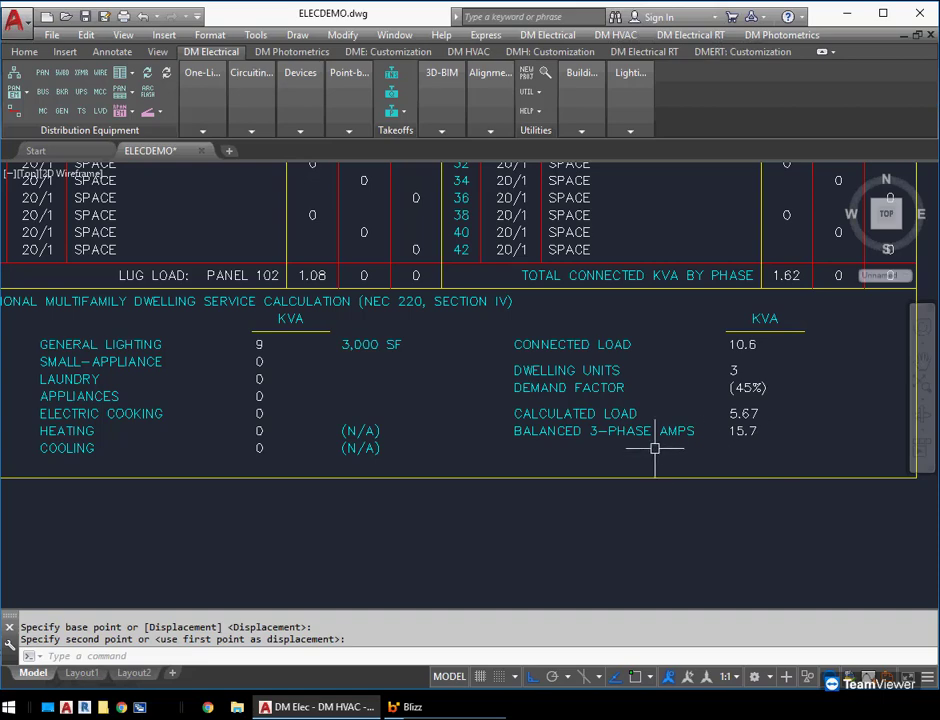
{"action": "scroll", "coordinate": [640, 436], "scroll_direction": "down", "scroll_amount": 5}
{"action": "left_click", "coordinate": [119, 108]}
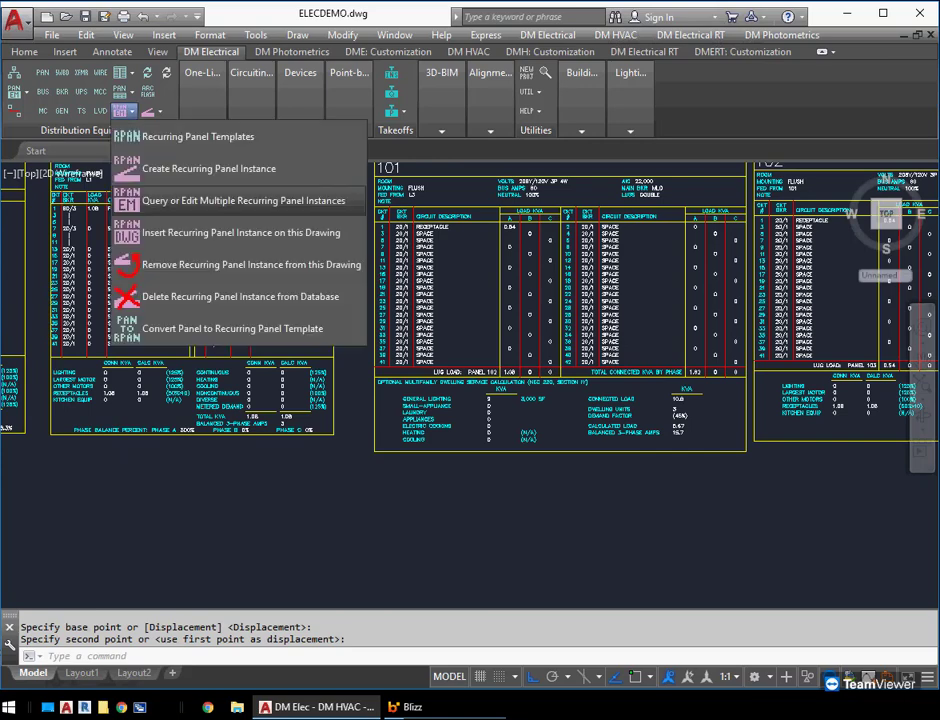
{"action": "left_click", "coordinate": [231, 203]}
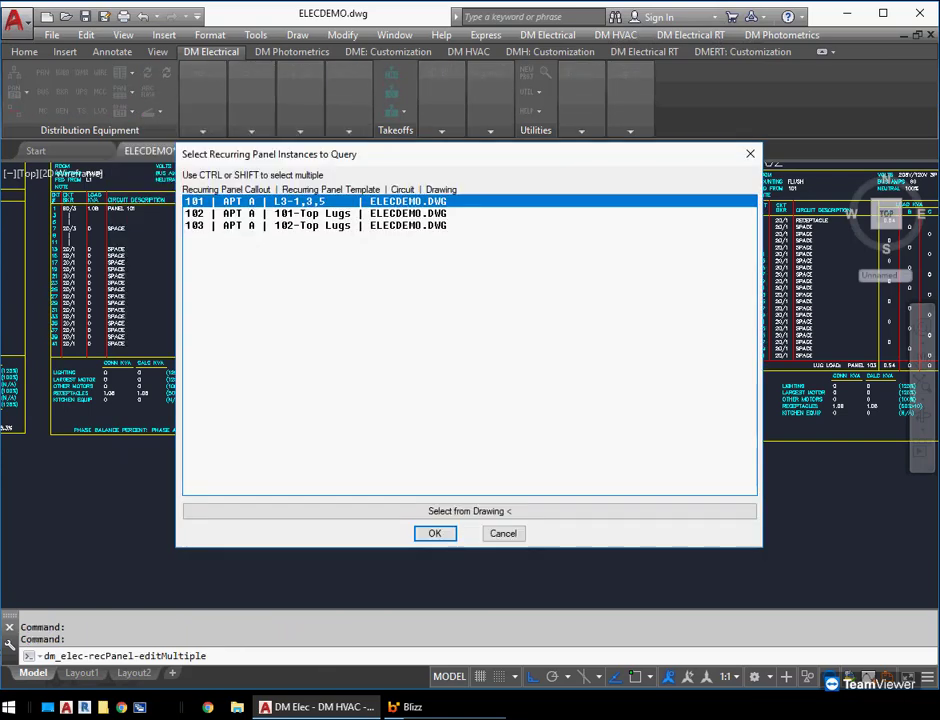
{"action": "left_click", "coordinate": [435, 534]}
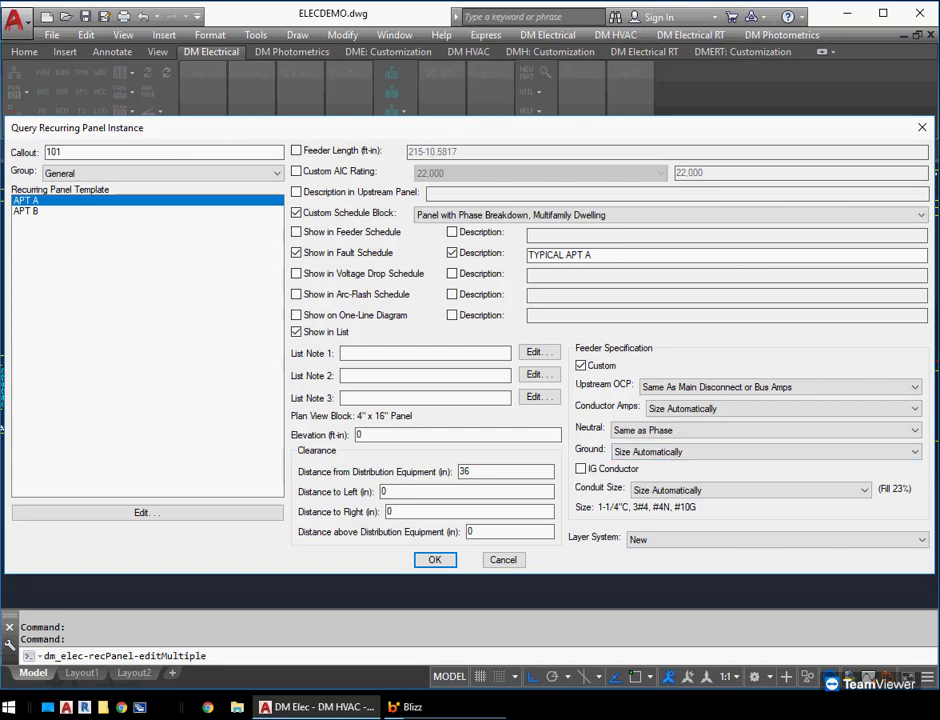
{"action": "left_click", "coordinate": [503, 560]}
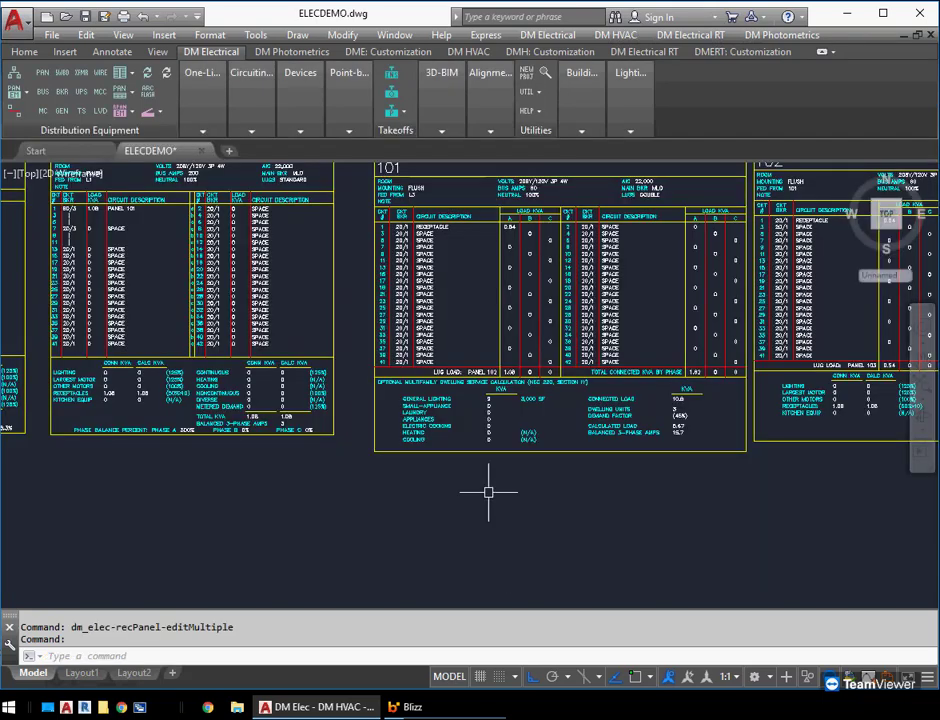
Create recurring panel instance 201 from the APT B template in the database only
{"action": "left_click", "coordinate": [132, 112]}
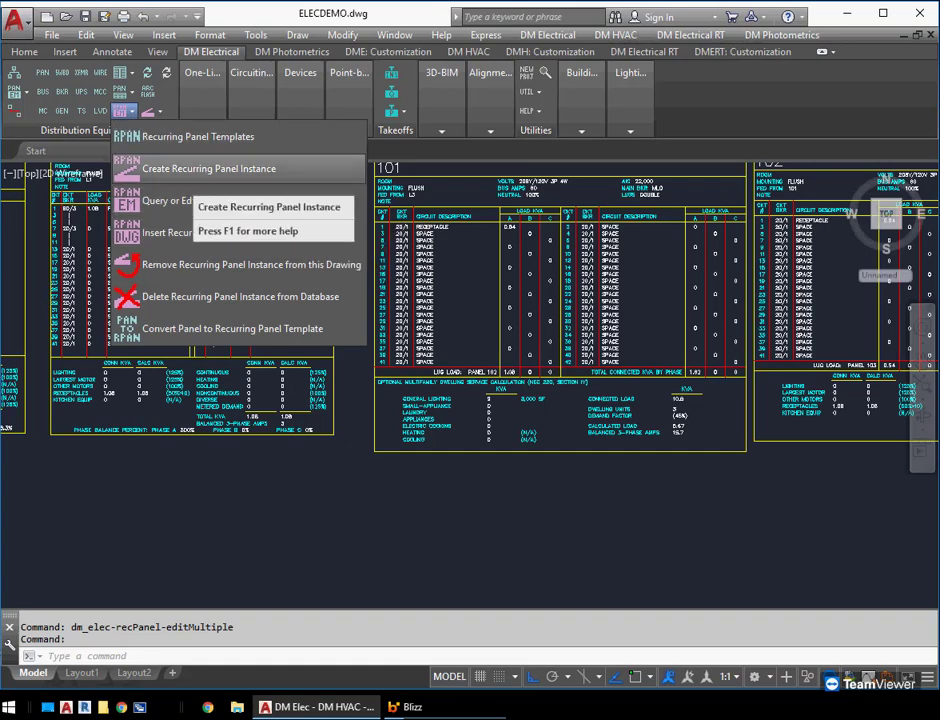
{"action": "left_click", "coordinate": [195, 169]}
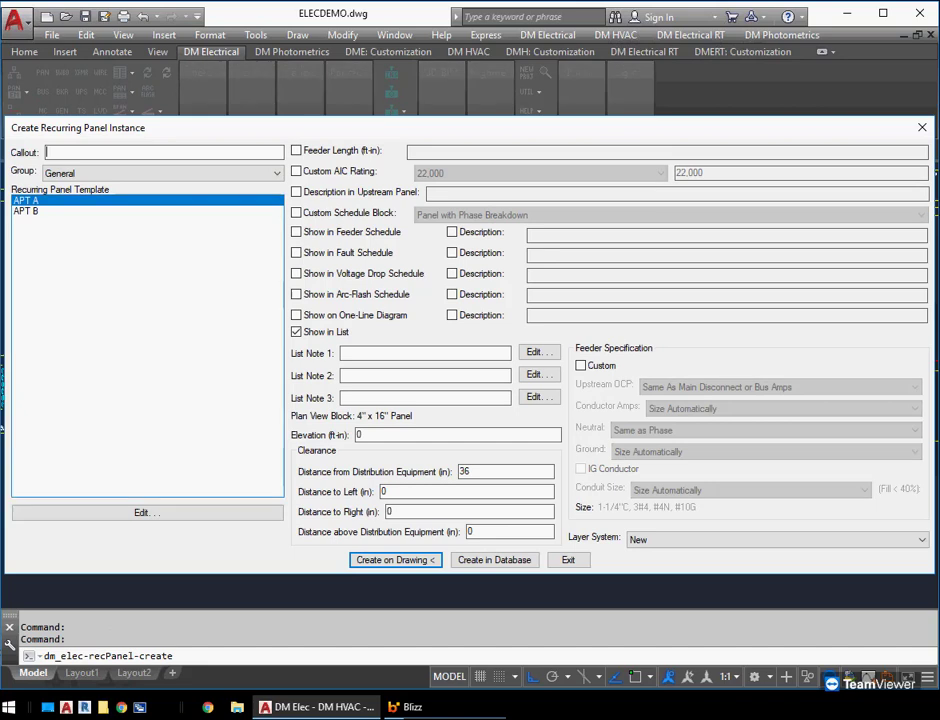
{"action": "left_click", "coordinate": [100, 211]}
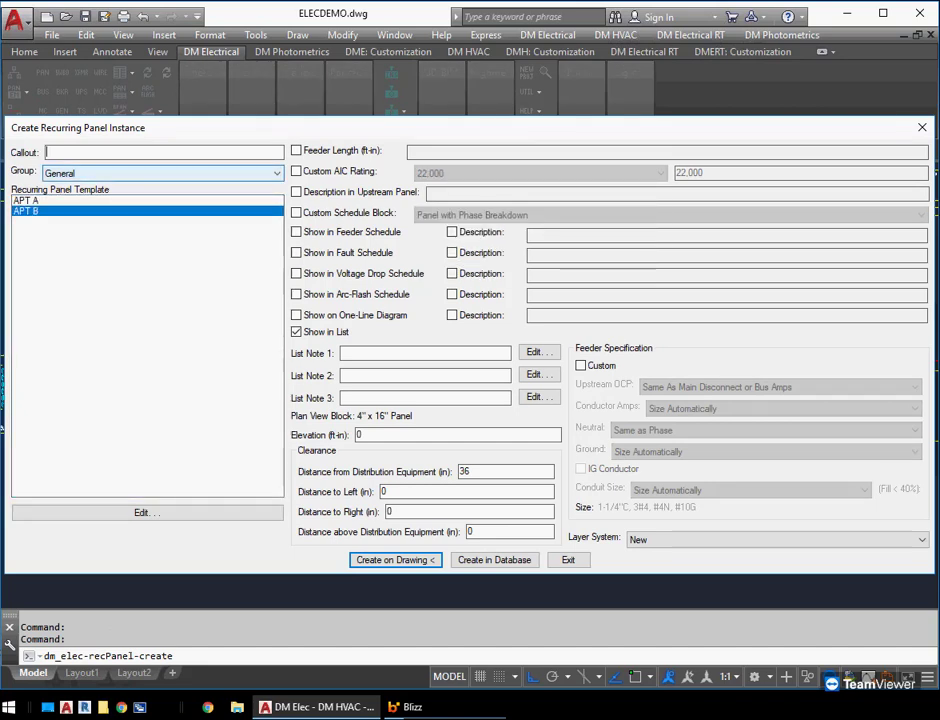
{"action": "type", "text": "201"}
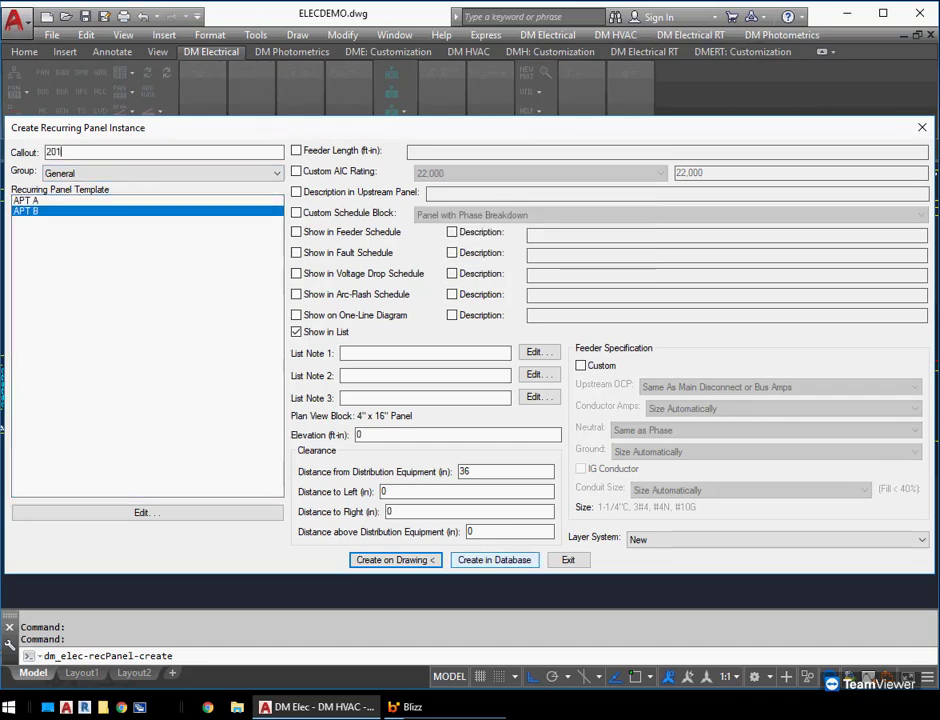
{"action": "left_click", "coordinate": [494, 559]}
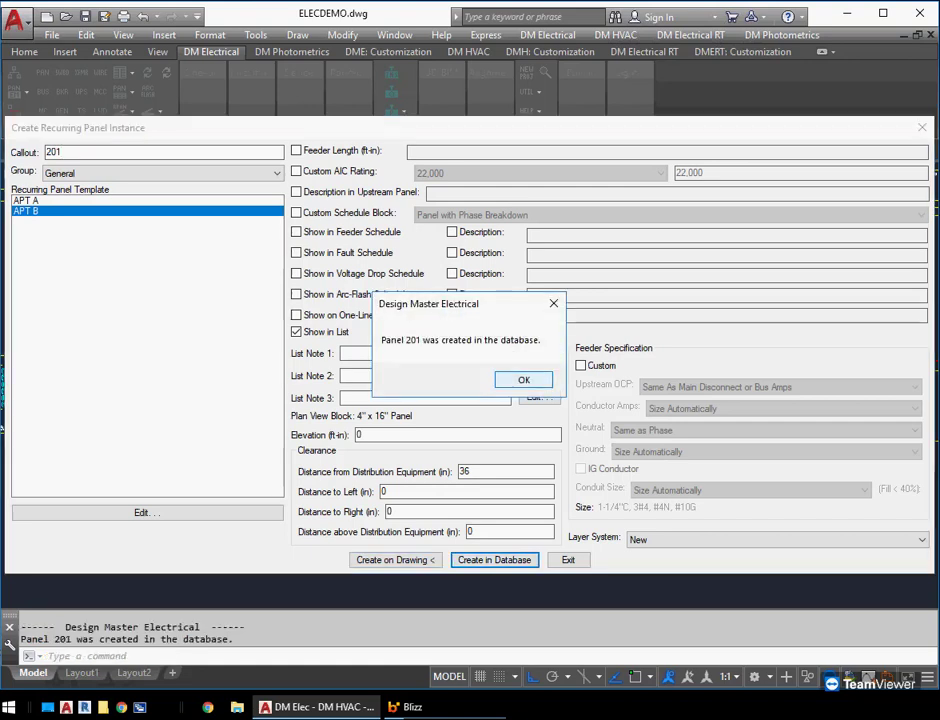
{"action": "key", "text": "Return"}
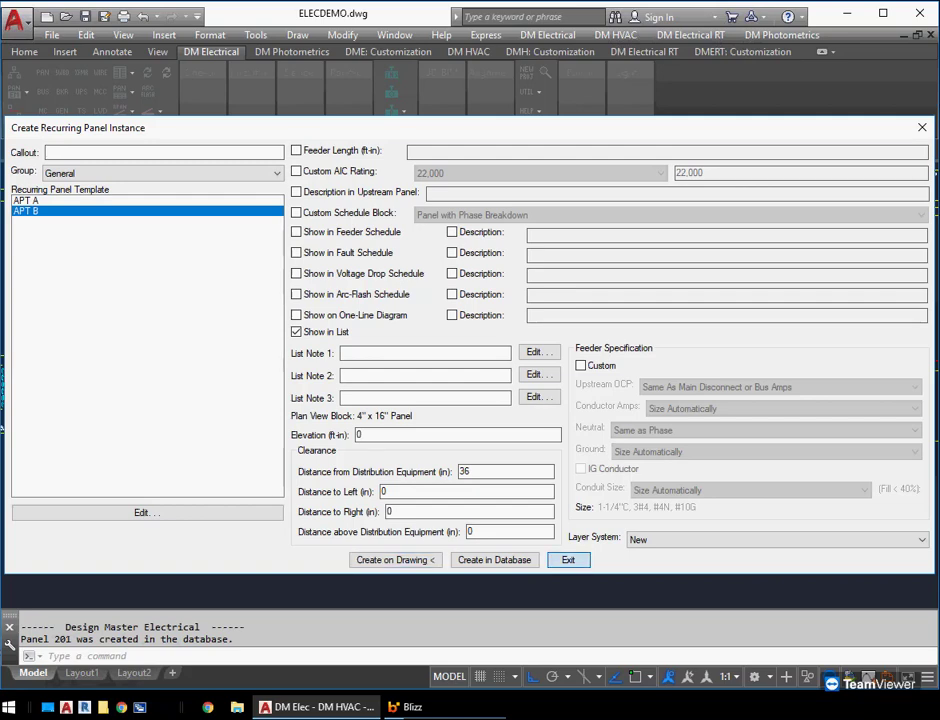
{"action": "left_click", "coordinate": [568, 559]}
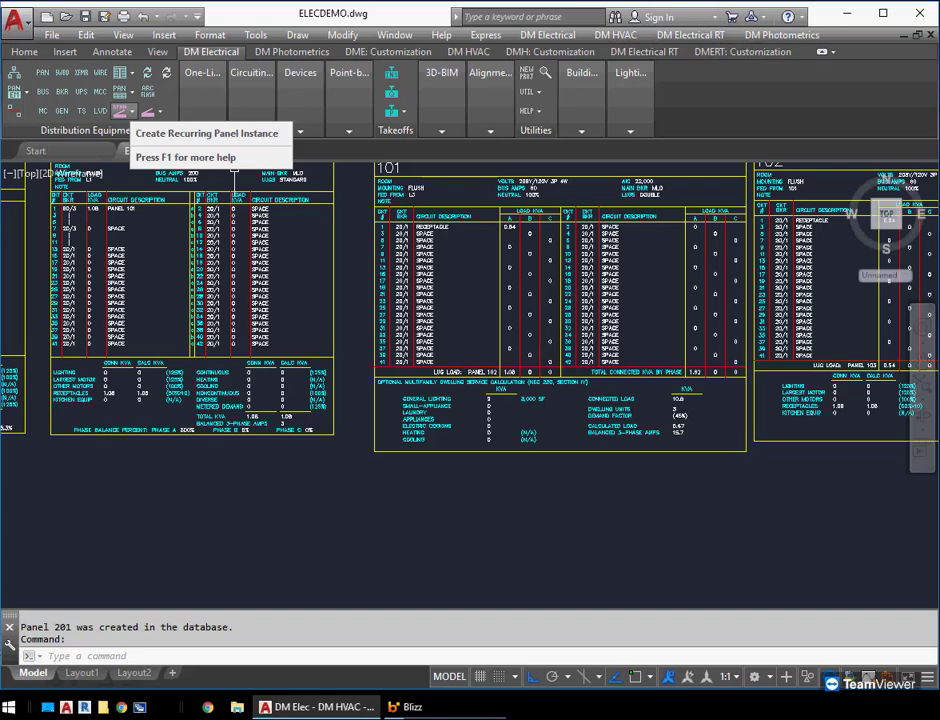
Insert recurring panel instance 201 (APT B) in the empty space below the schedules, with its callout on a leader
{"action": "left_click", "coordinate": [128, 111]}
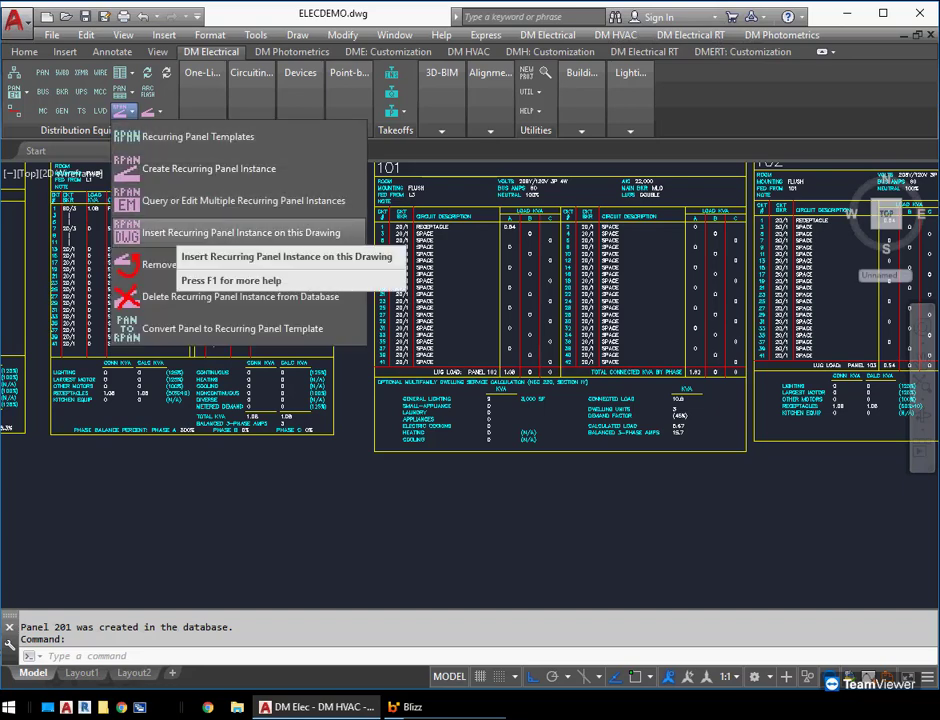
{"action": "left_click", "coordinate": [200, 232]}
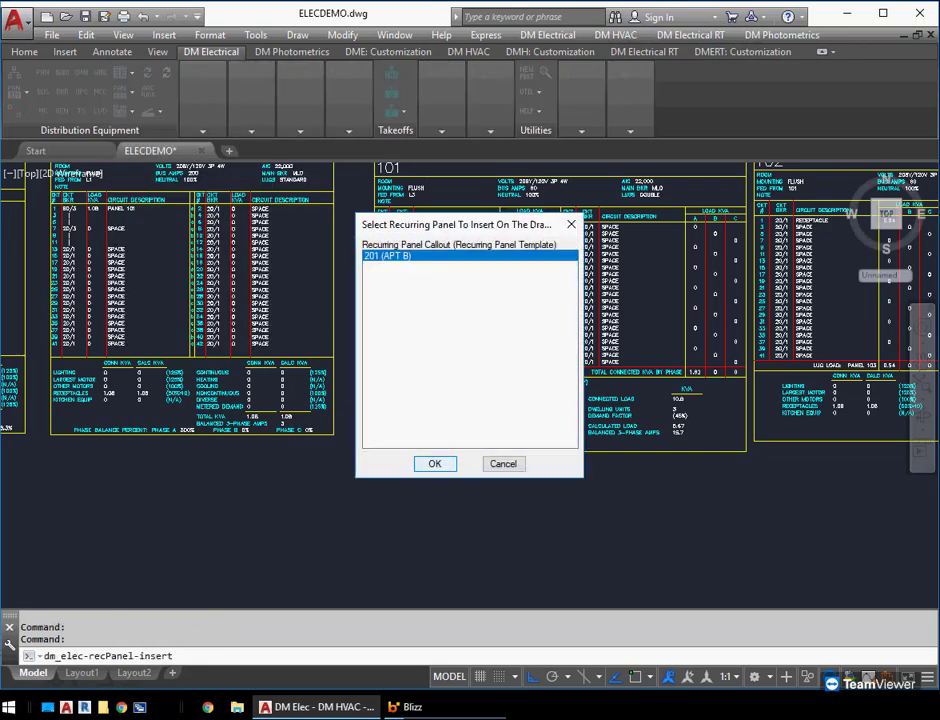
{"action": "left_click", "coordinate": [434, 463]}
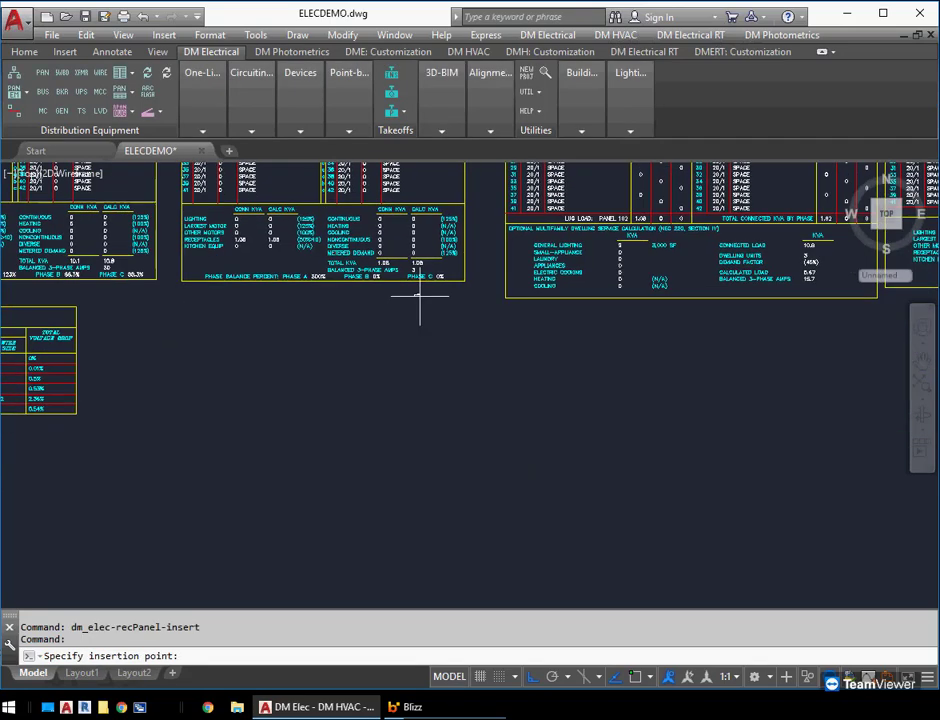
{"action": "left_click", "coordinate": [294, 449]}
{"action": "left_click", "coordinate": [324, 504]}
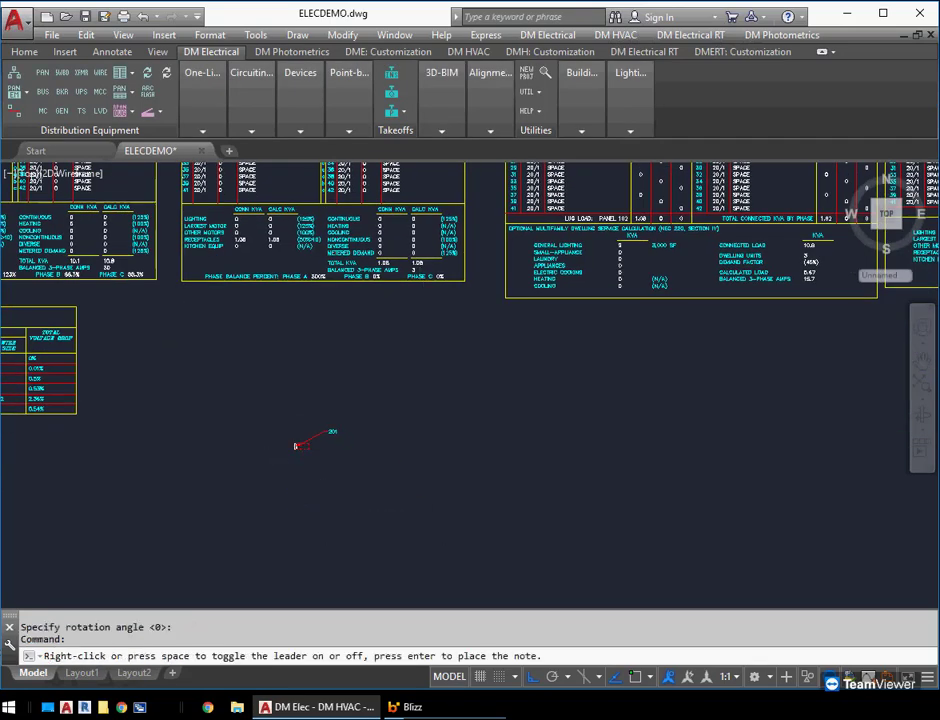
{"action": "left_click", "coordinate": [327, 430]}
{"action": "scroll", "coordinate": [301, 463], "scroll_direction": "up", "scroll_amount": 2}
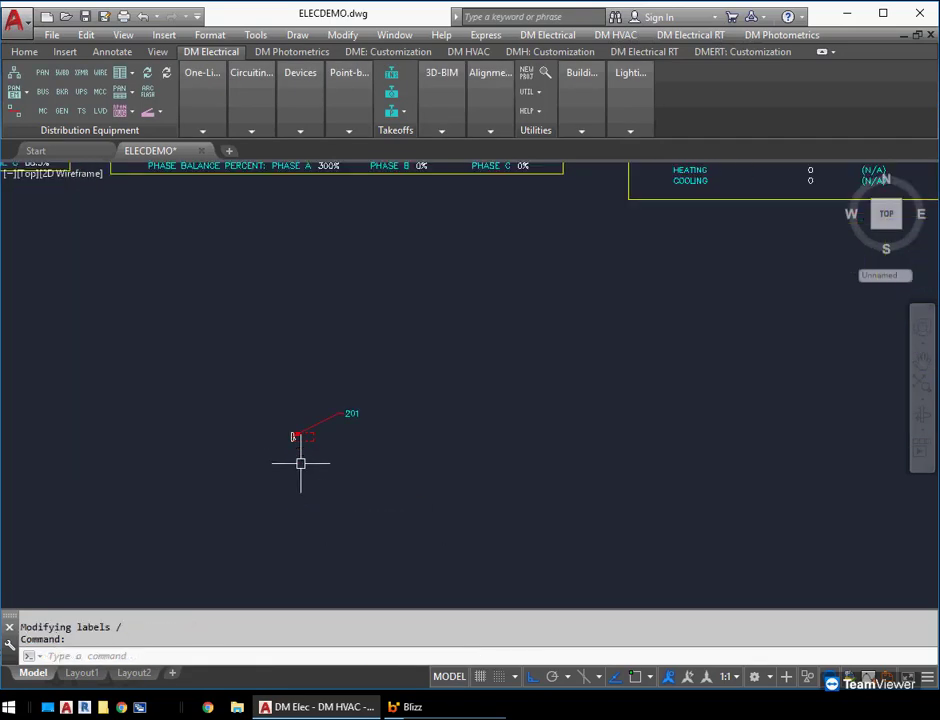
Remove recurring panel instance 201 from the drawing while keeping it in the database
{"action": "left_click", "coordinate": [131, 111]}
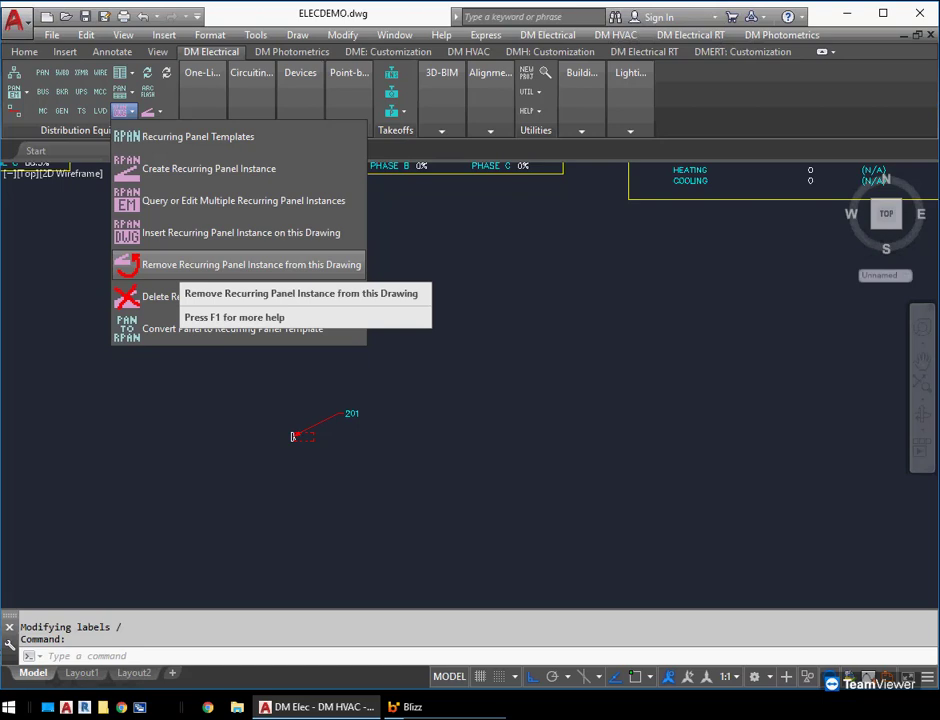
{"action": "left_click", "coordinate": [230, 264]}
{"action": "left_click", "coordinate": [303, 432]}
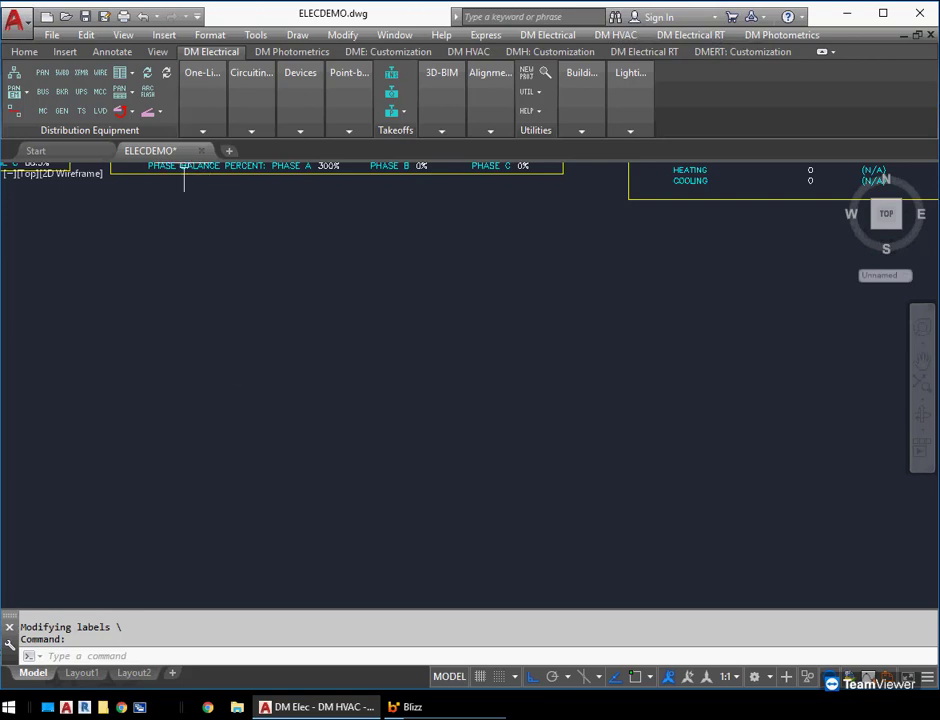
Check which recurring panel instances can be deleted from the database, without deleting any
{"action": "left_click", "coordinate": [131, 111]}
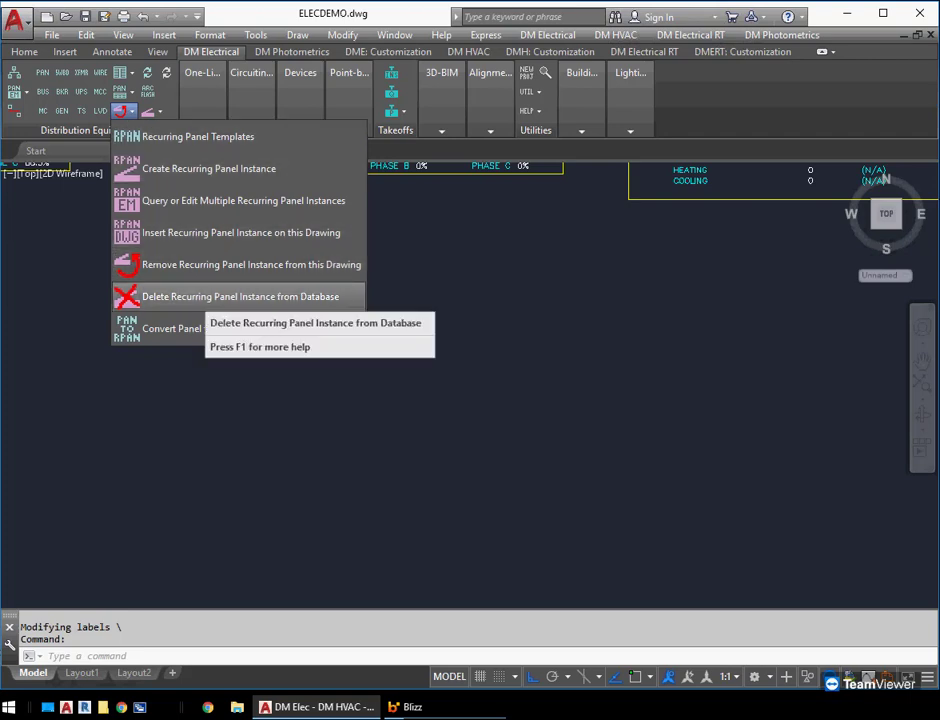
{"action": "left_click", "coordinate": [205, 297]}
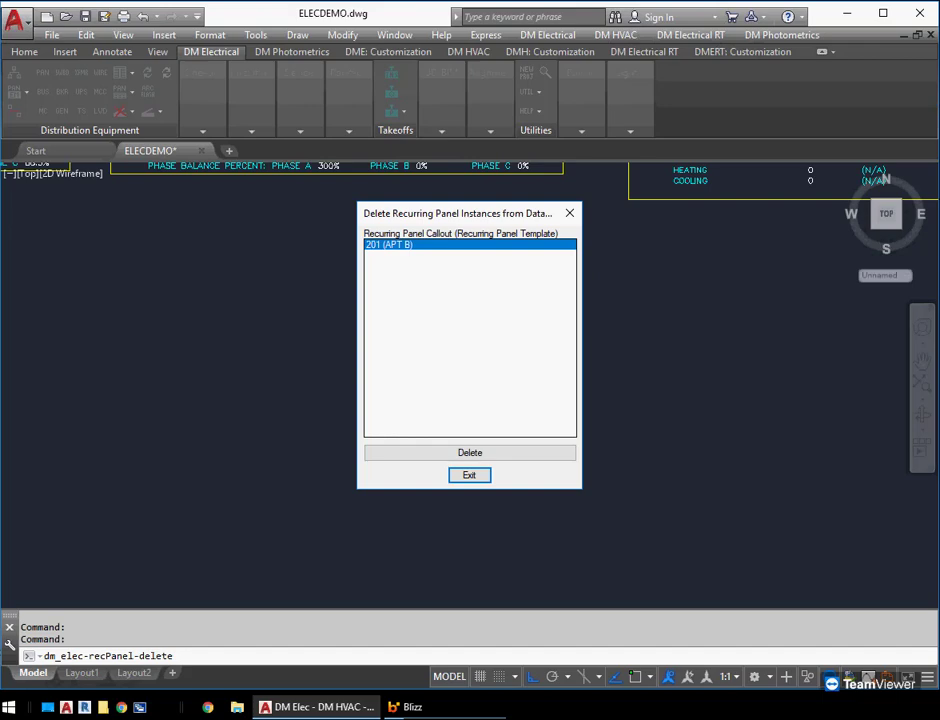
{"action": "left_click", "coordinate": [469, 475]}
Examine the plan with recurring panel instances 101, 102 and 103 and the APT A devices
{"action": "scroll", "coordinate": [210, 421], "scroll_direction": "down", "scroll_amount": 2}
{"action": "middle_click_drag", "start_coordinate": [136, 470], "coordinate": [482, 308]}
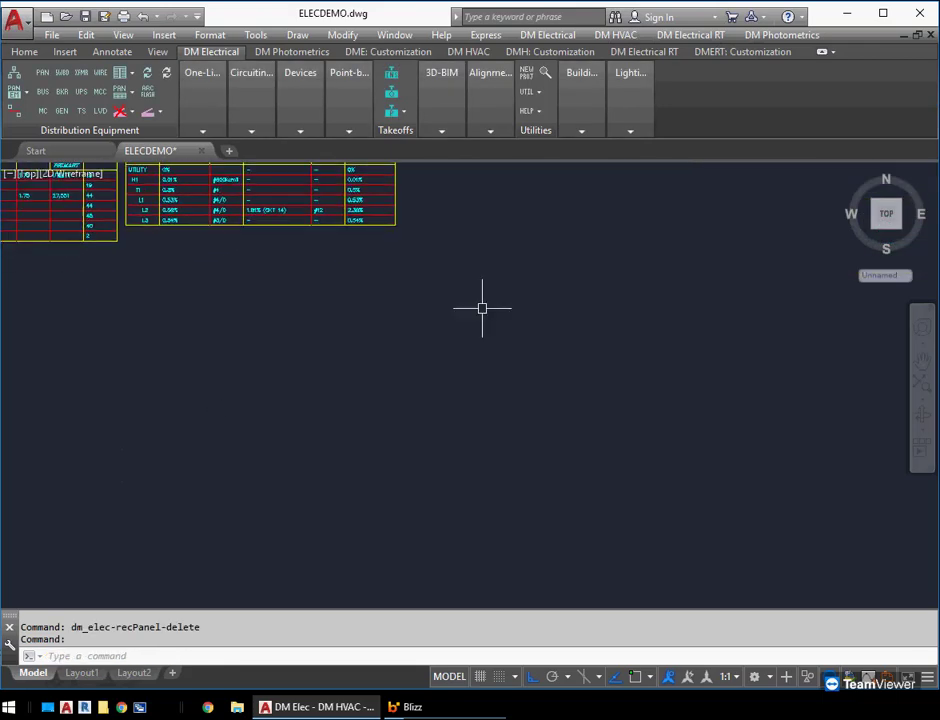
{"action": "middle_click_drag", "start_coordinate": [119, 409], "coordinate": [655, 293]}
{"action": "scroll", "coordinate": [672, 295], "scroll_direction": "down", "scroll_amount": 2}
{"action": "middle_click_drag", "start_coordinate": [228, 432], "coordinate": [400, 395]}
{"action": "scroll", "coordinate": [413, 390], "scroll_direction": "up", "scroll_amount": 4}
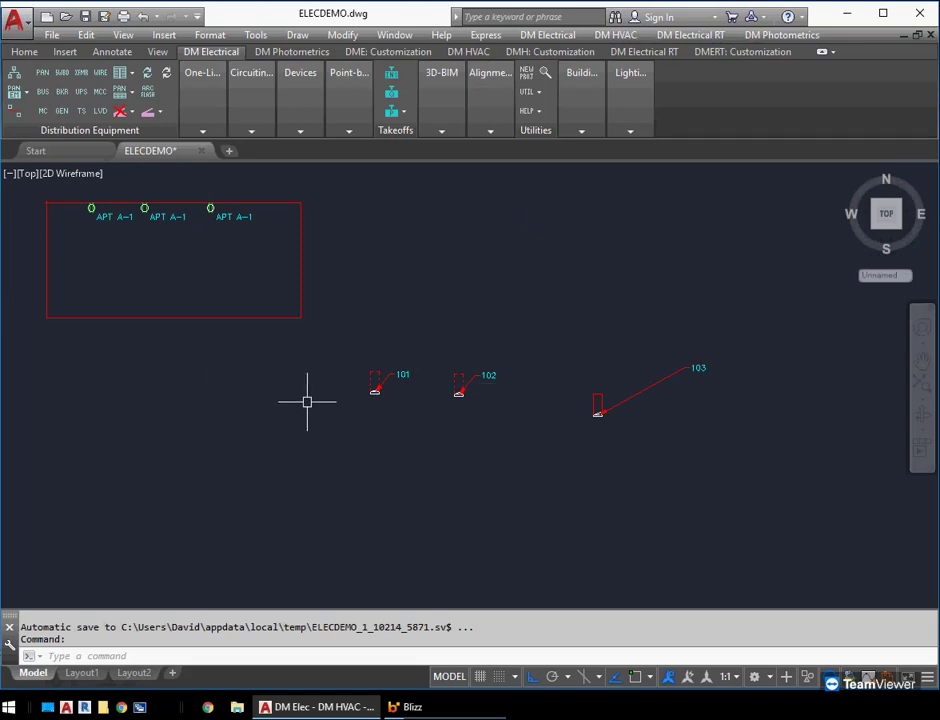
{"action": "left_click", "coordinate": [131, 111]}
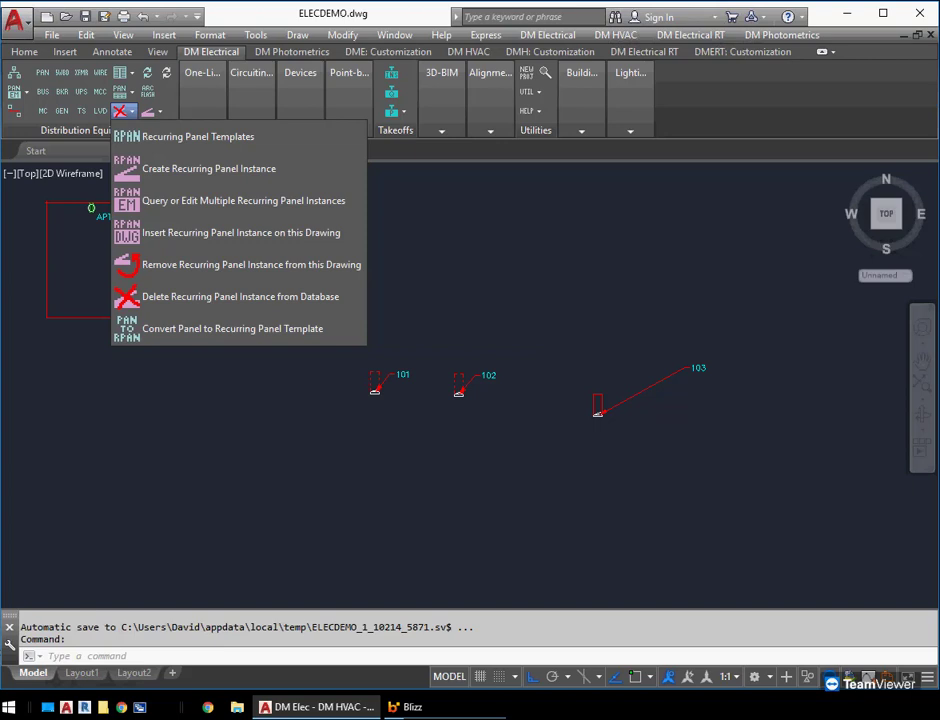
{"action": "left_click", "coordinate": [592, 242]}
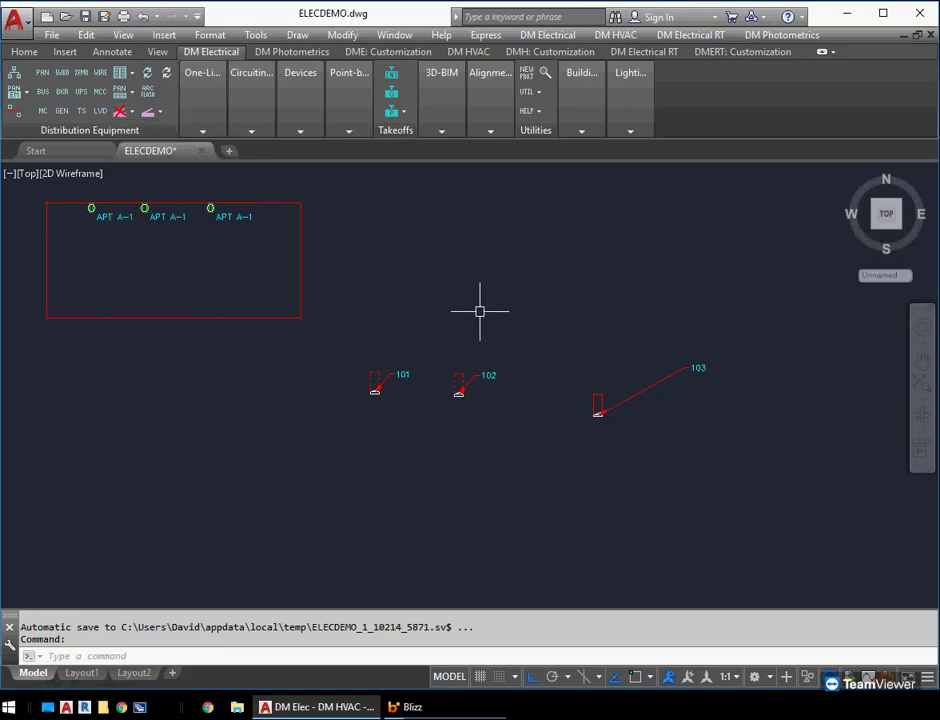
Draw a homerun with its label from panel 101 to a point below and to the left of it
{"action": "scroll", "coordinate": [363, 390], "scroll_direction": "up", "scroll_amount": 2}
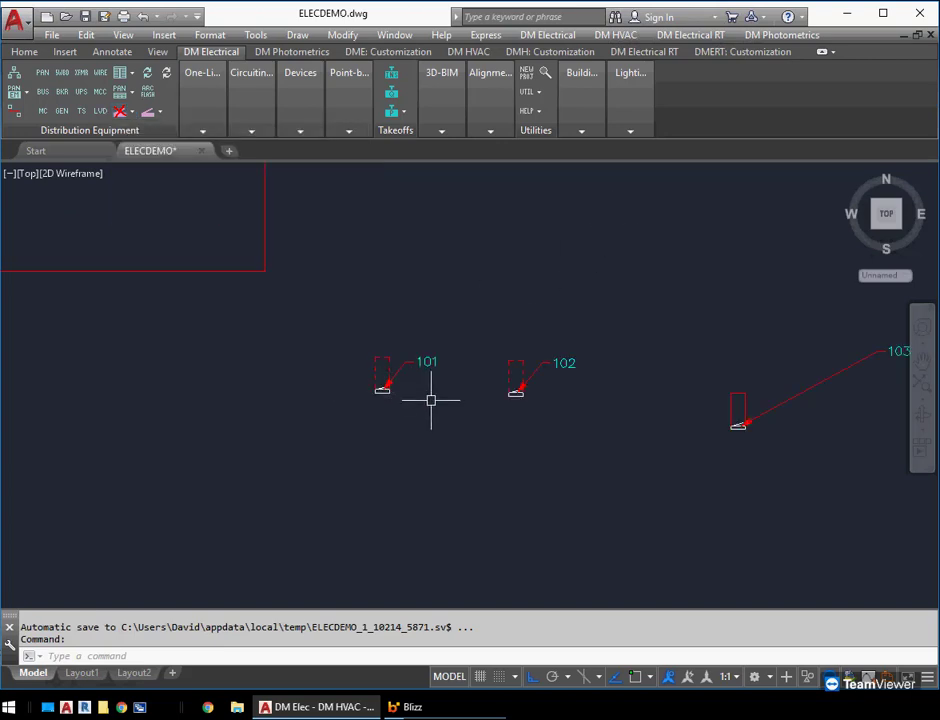
{"action": "middle_click_drag", "start_coordinate": [431, 400], "coordinate": [345, 397]}
{"action": "mouse_move", "coordinate": [300, 112]}
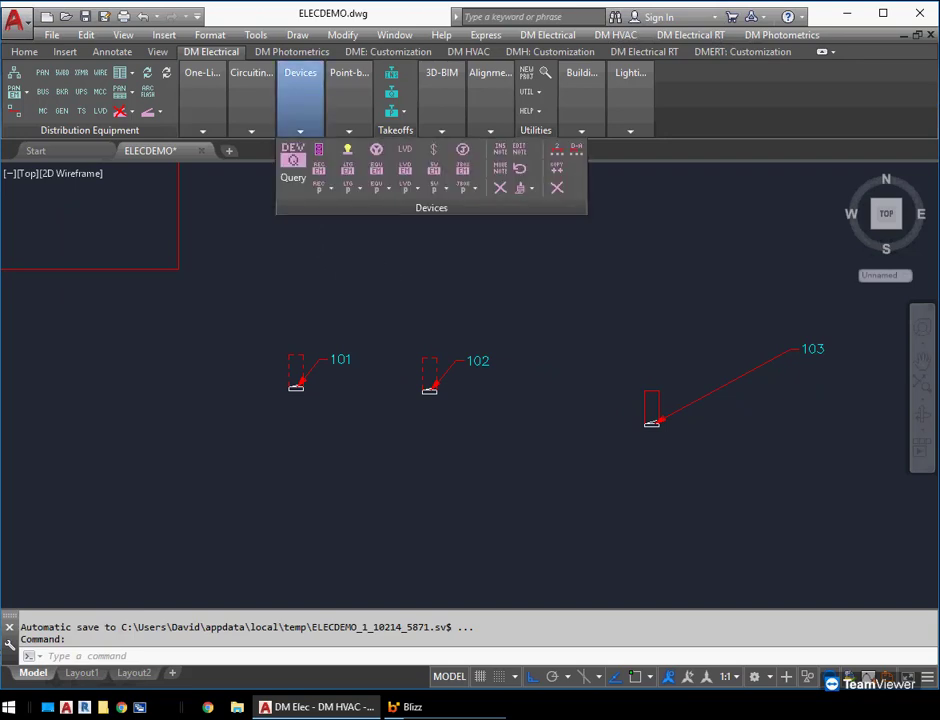
{"action": "mouse_move", "coordinate": [251, 100]}
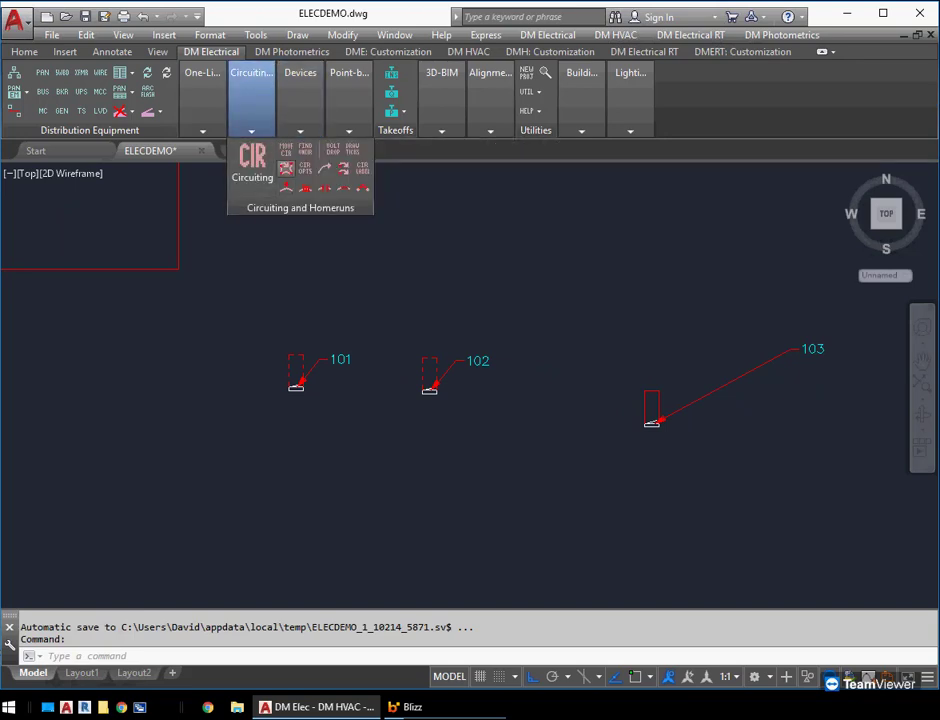
{"action": "left_click", "coordinate": [286, 167]}
{"action": "left_click", "coordinate": [299, 388]}
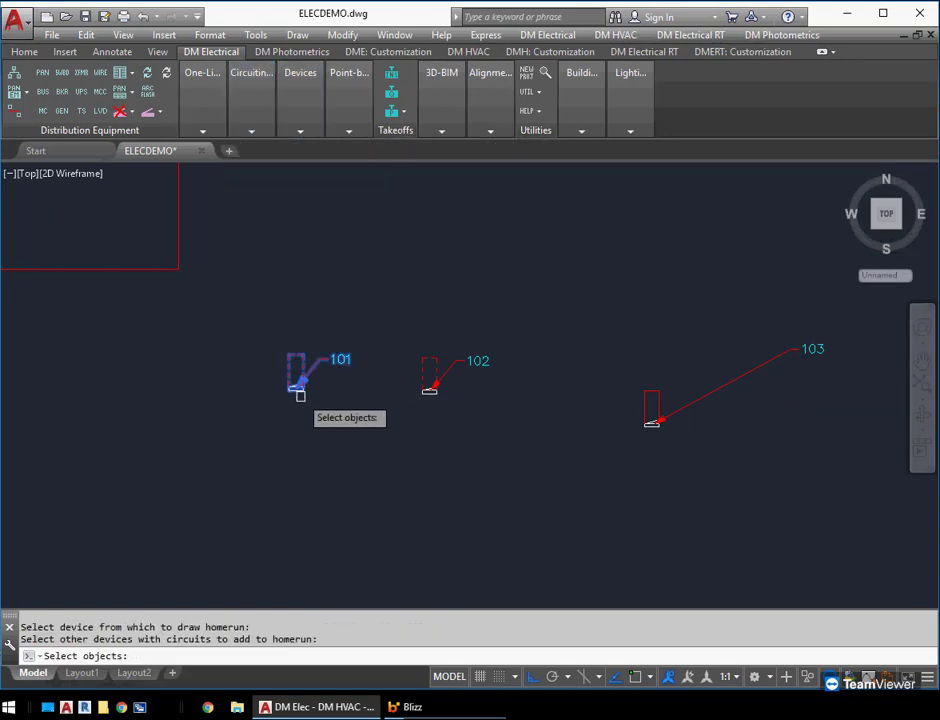
{"action": "key", "text": "Return"}
{"action": "left_click", "coordinate": [160, 420]}
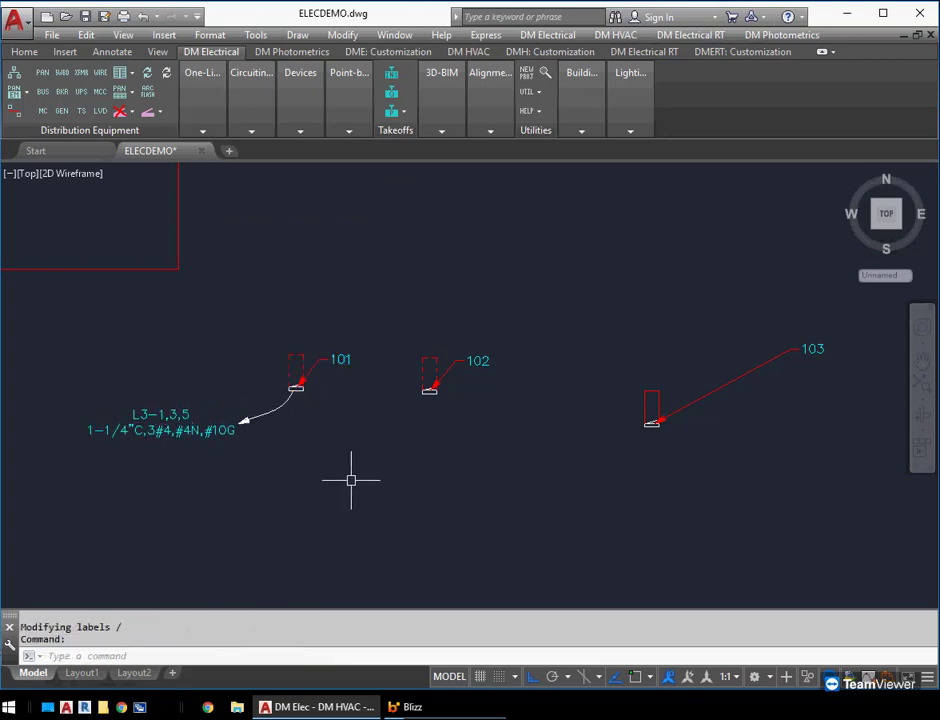
Draw a homerun with its label from panel 102, ending below and slightly left of the panel
{"action": "key", "text": "Return"}
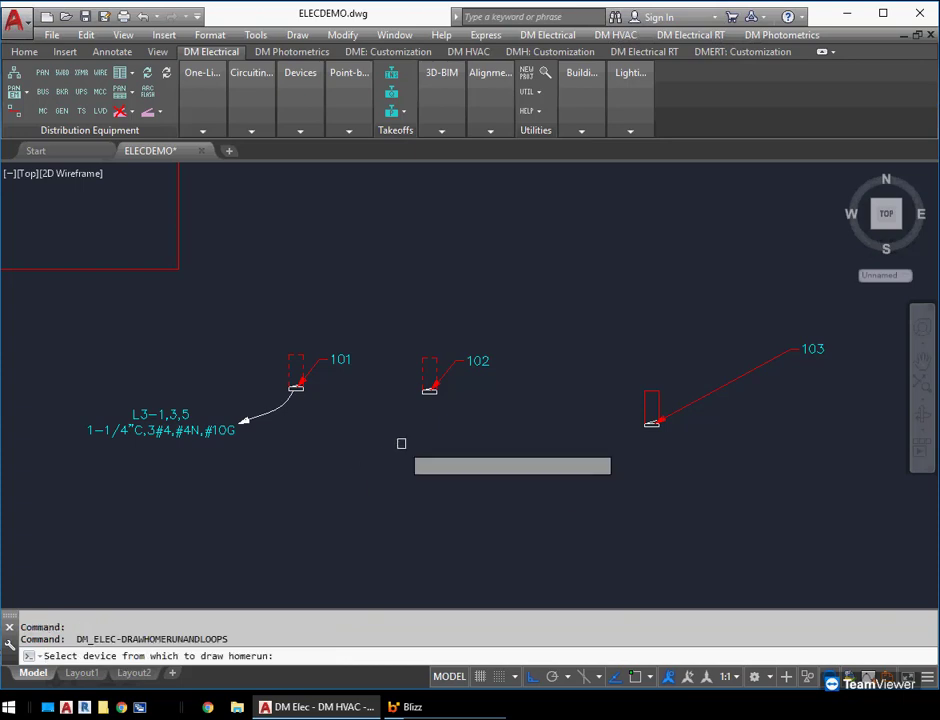
{"action": "left_click", "coordinate": [430, 388]}
{"action": "key", "text": "Return"}
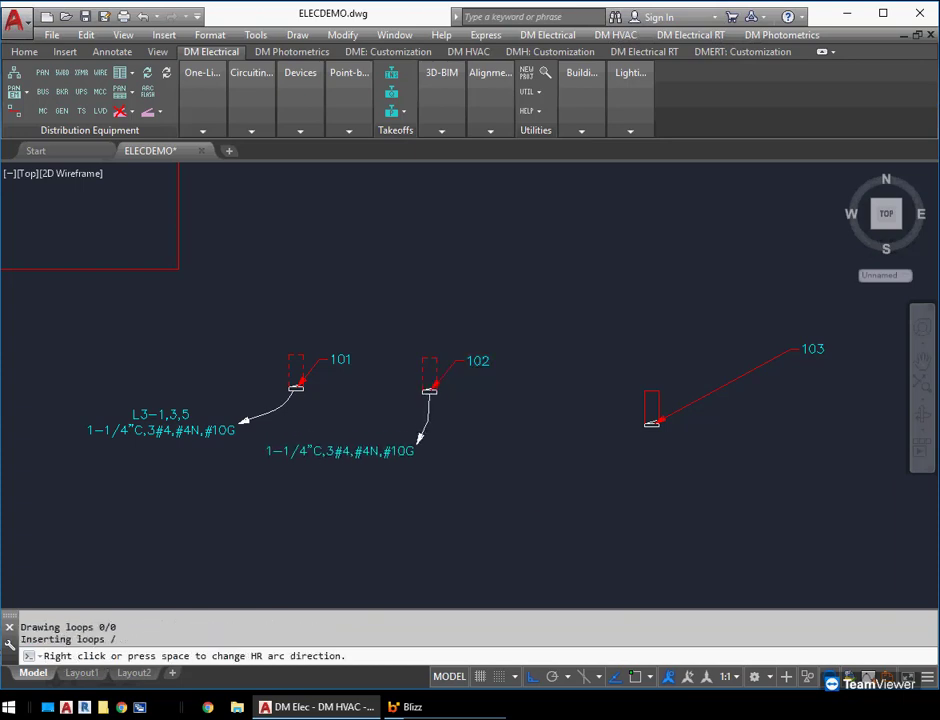
{"action": "left_click", "coordinate": [342, 455]}
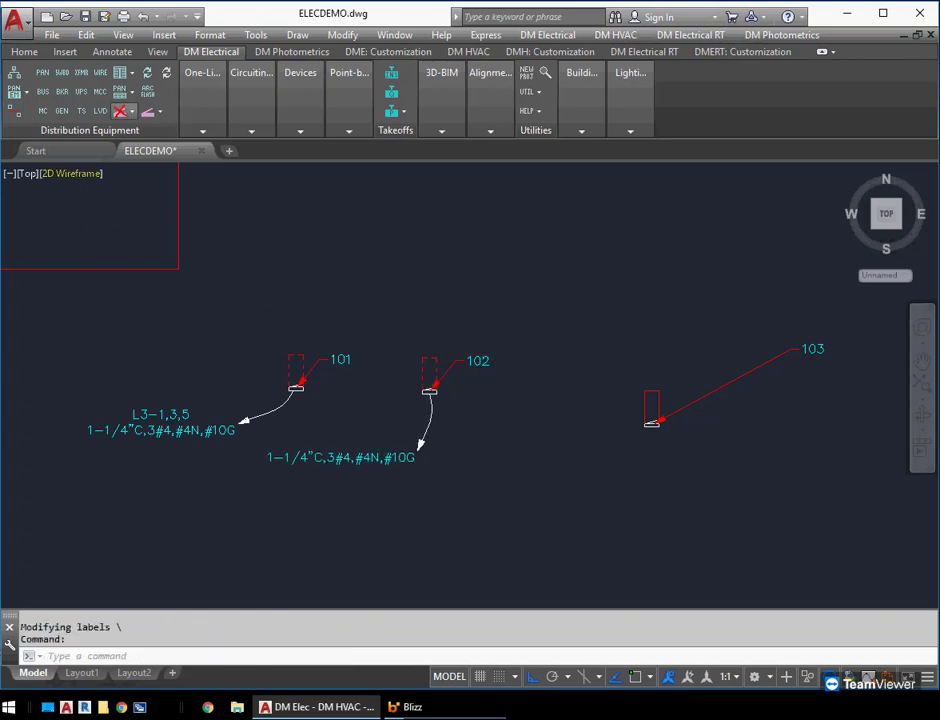
{"action": "left_click", "coordinate": [130, 111]}
{"action": "left_click", "coordinate": [152, 111]}
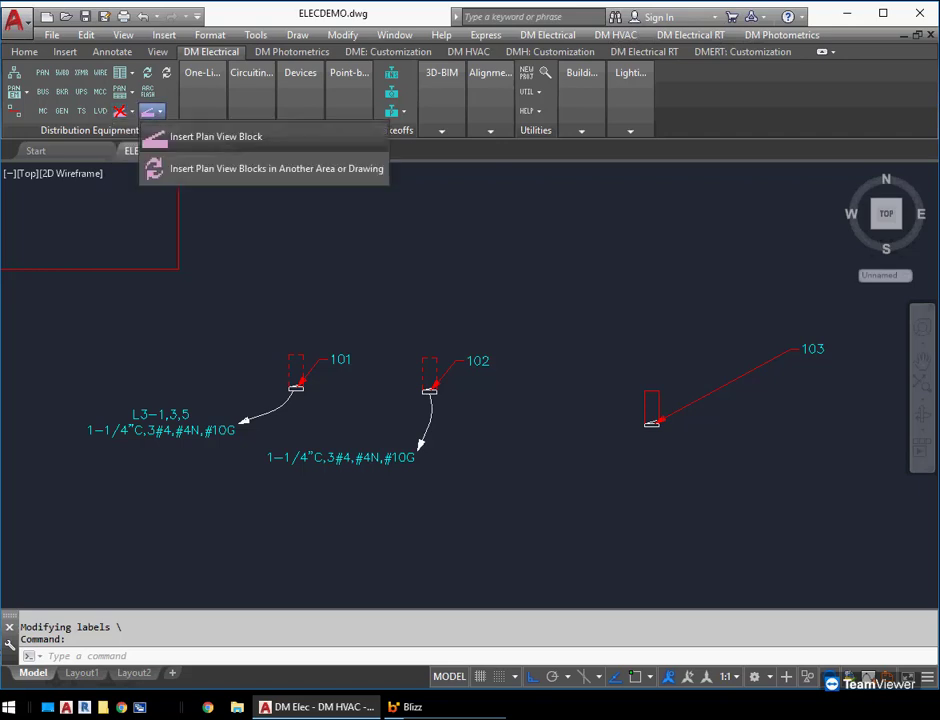
{"action": "left_click", "coordinate": [306, 281]}
Draw a homerun with its label from transformer T1 on the power plan, ending to its left in Office 104
{"action": "scroll", "coordinate": [302, 273], "scroll_direction": "down", "scroll_amount": 6}
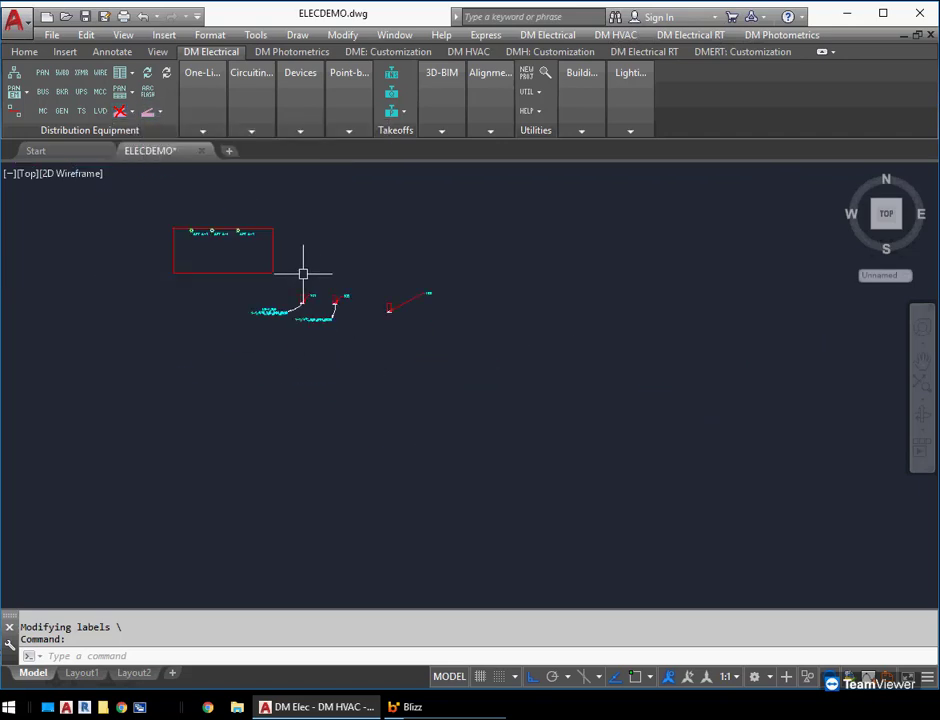
{"action": "middle_click_drag", "start_coordinate": [345, 236], "coordinate": [372, 353]}
{"action": "scroll", "coordinate": [319, 426], "scroll_direction": "up", "scroll_amount": 4}
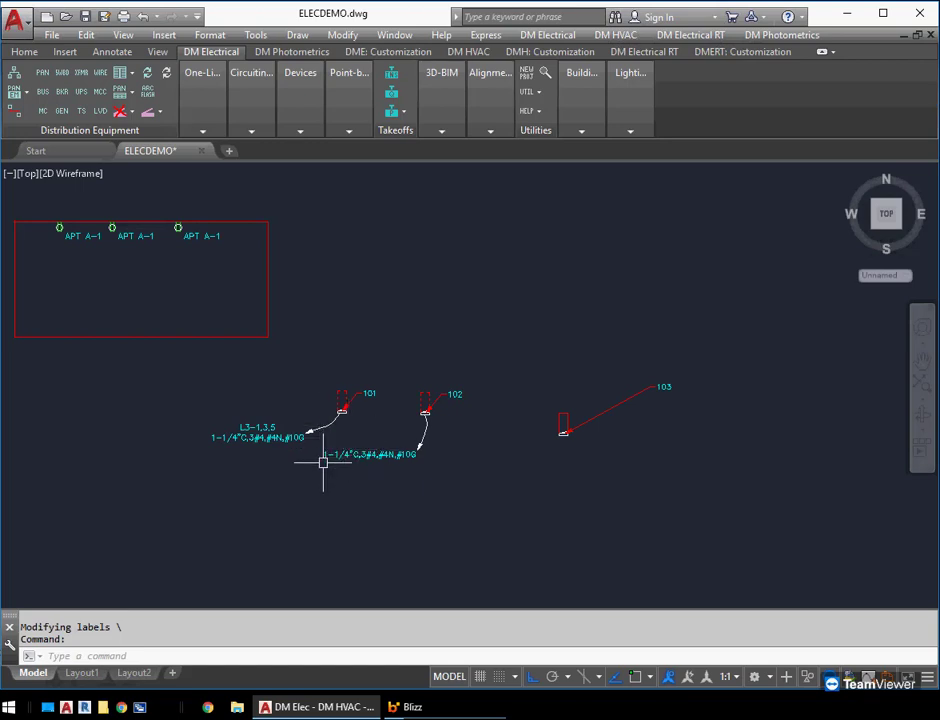
{"action": "middle_click_drag", "start_coordinate": [298, 300], "coordinate": [520, 457]}
{"action": "scroll", "coordinate": [258, 332], "scroll_direction": "up", "scroll_amount": 6}
{"action": "middle_click_drag", "start_coordinate": [298, 308], "coordinate": [361, 351]}
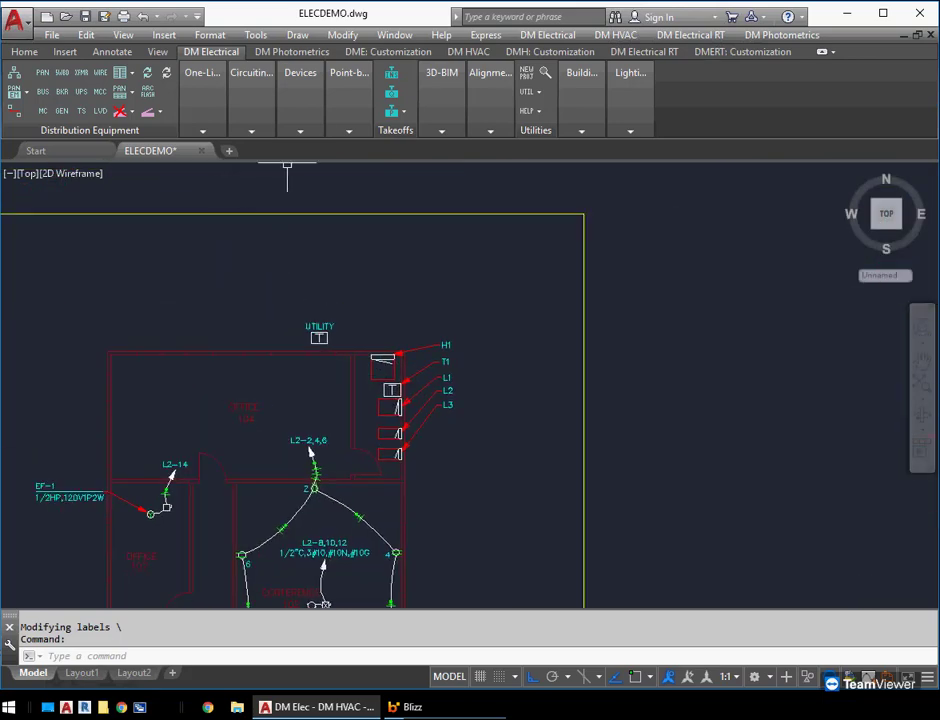
{"action": "mouse_move", "coordinate": [251, 100]}
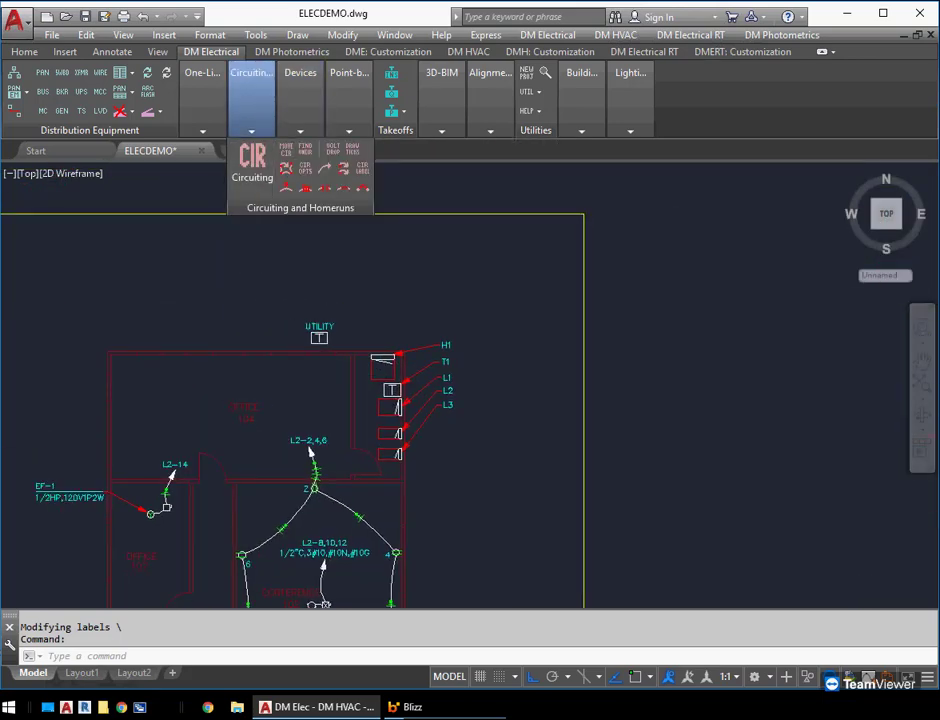
{"action": "left_click", "coordinate": [287, 168]}
{"action": "scroll", "coordinate": [388, 378], "scroll_direction": "up", "scroll_amount": 2}
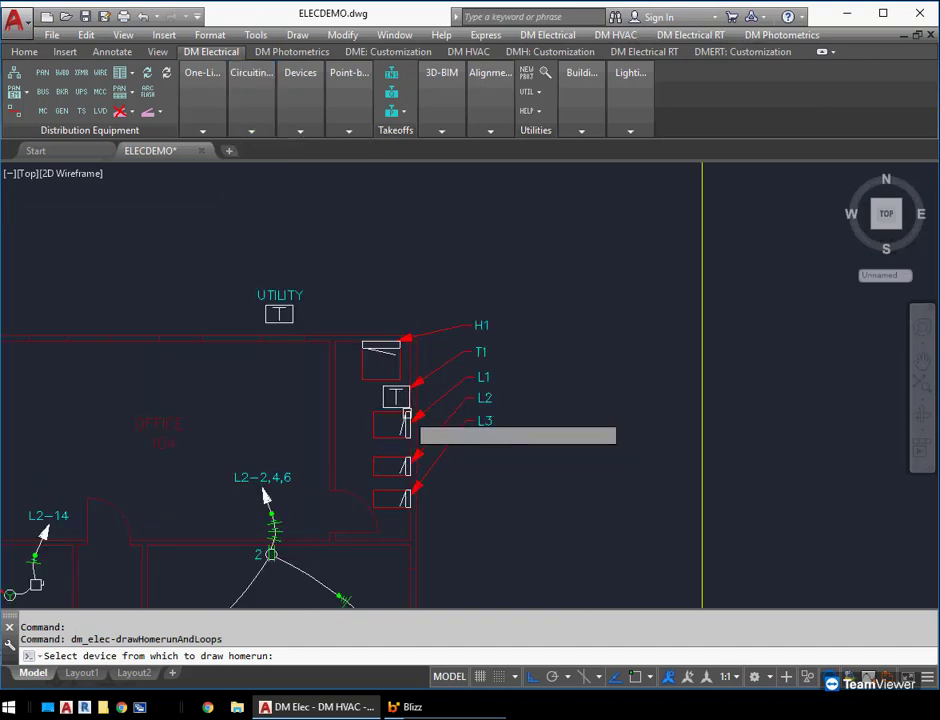
{"action": "left_click", "coordinate": [395, 396]}
{"action": "key", "text": "Return"}
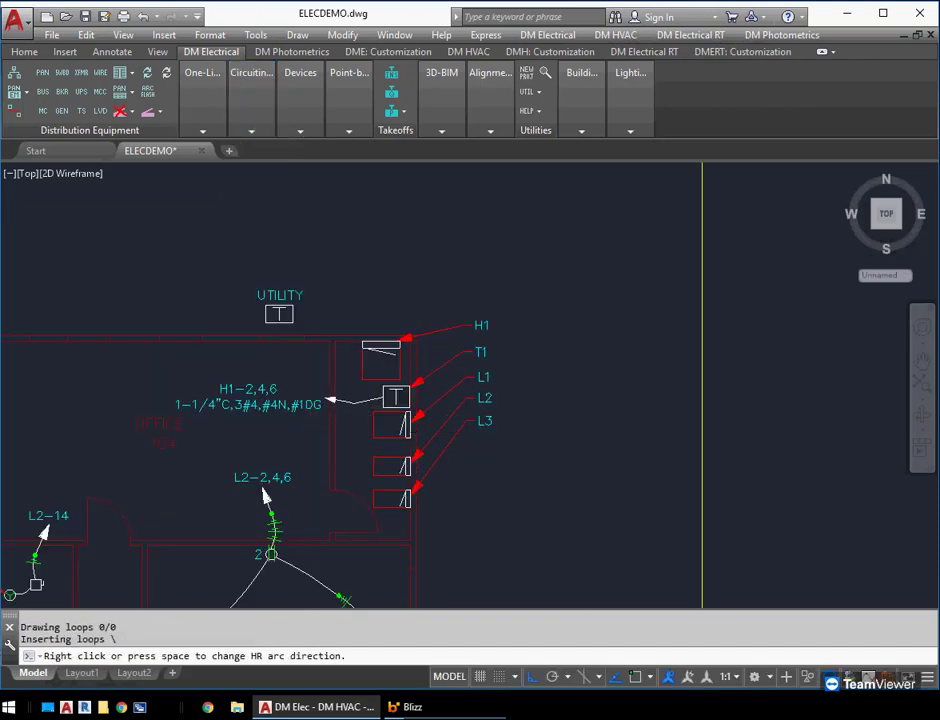
{"action": "key", "text": "Return"}
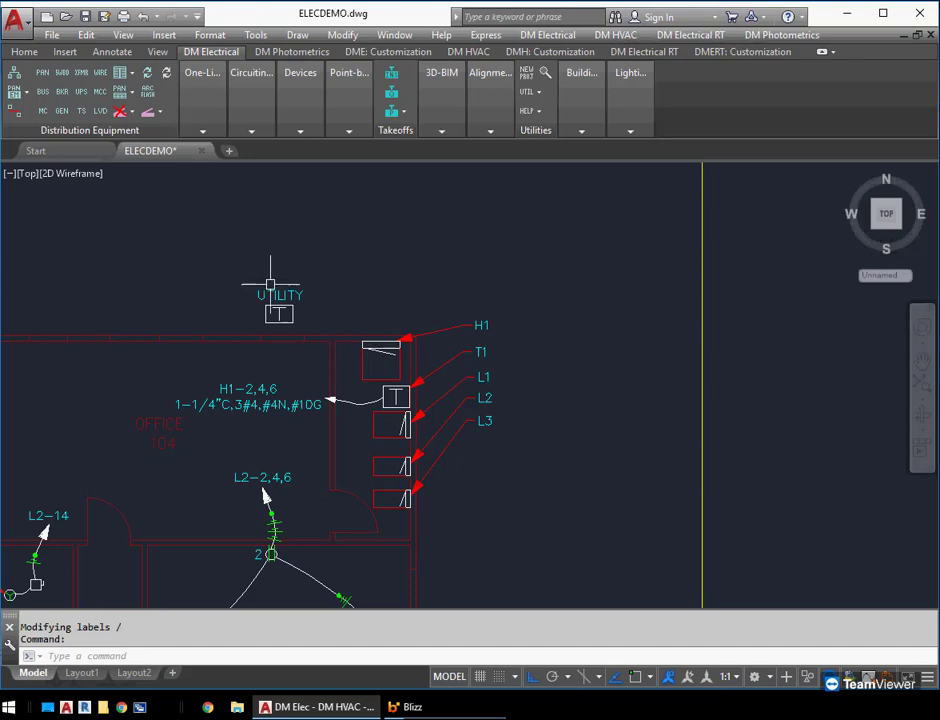
Examine the settings for creating a recurring panel instance, without creating one
{"action": "left_click", "coordinate": [131, 111]}
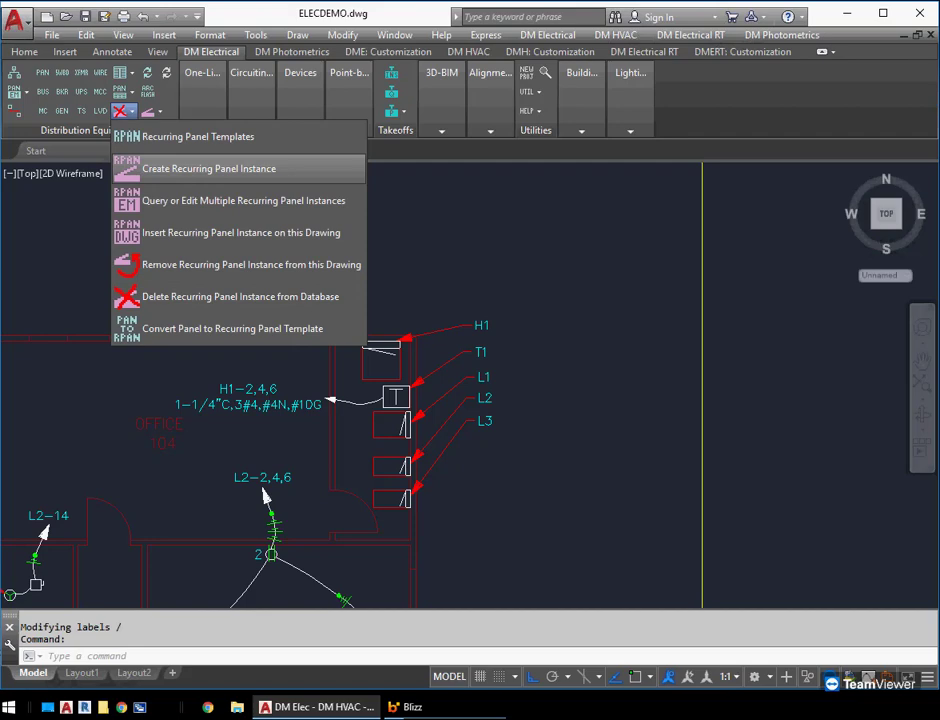
{"action": "left_click", "coordinate": [209, 168]}
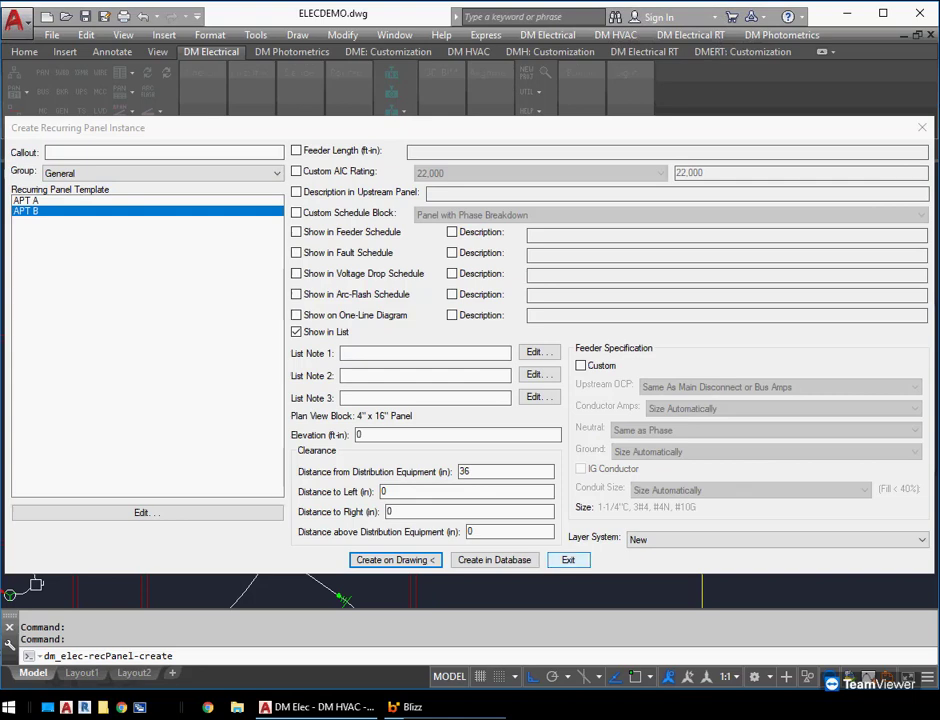
{"action": "left_click", "coordinate": [568, 559]}
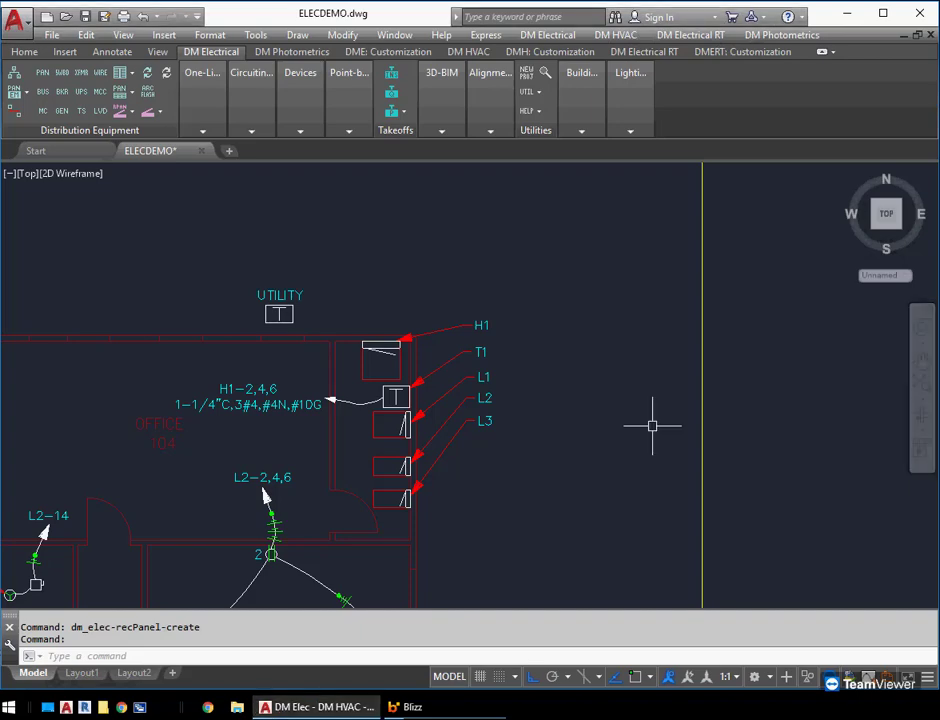
Examine the homerun labels of recurring panel instances 101 and 102 beside panel 103
{"action": "scroll", "coordinate": [587, 428], "scroll_direction": "down", "scroll_amount": 6}
{"action": "middle_click_drag", "start_coordinate": [587, 430], "coordinate": [490, 178]}
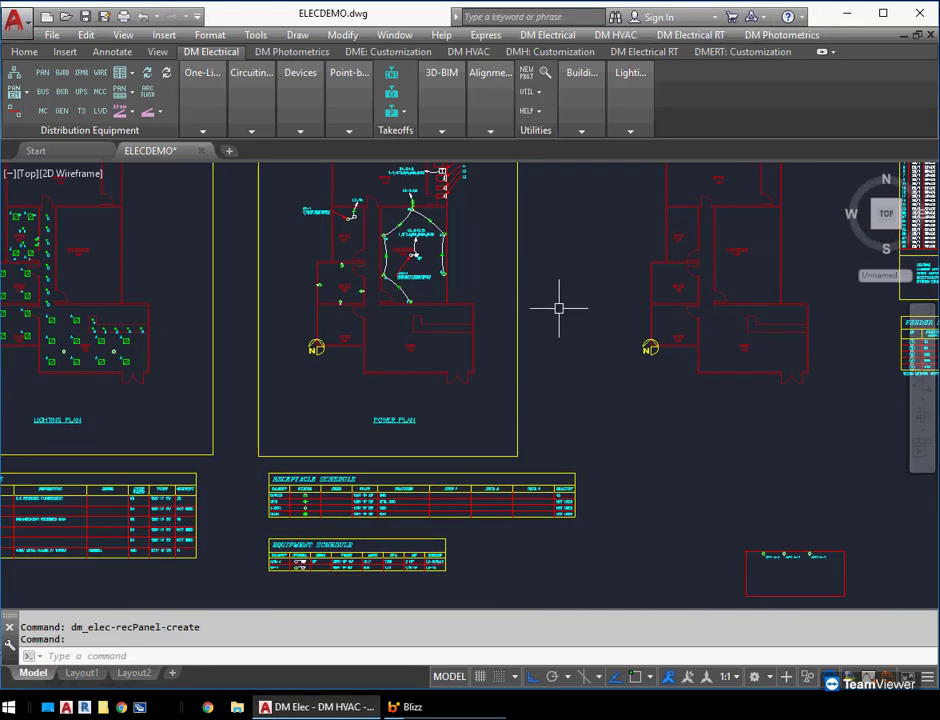
{"action": "middle_click_drag", "start_coordinate": [530, 500], "coordinate": [579, 283]}
{"action": "middle_click_drag", "start_coordinate": [663, 404], "coordinate": [344, 395]}
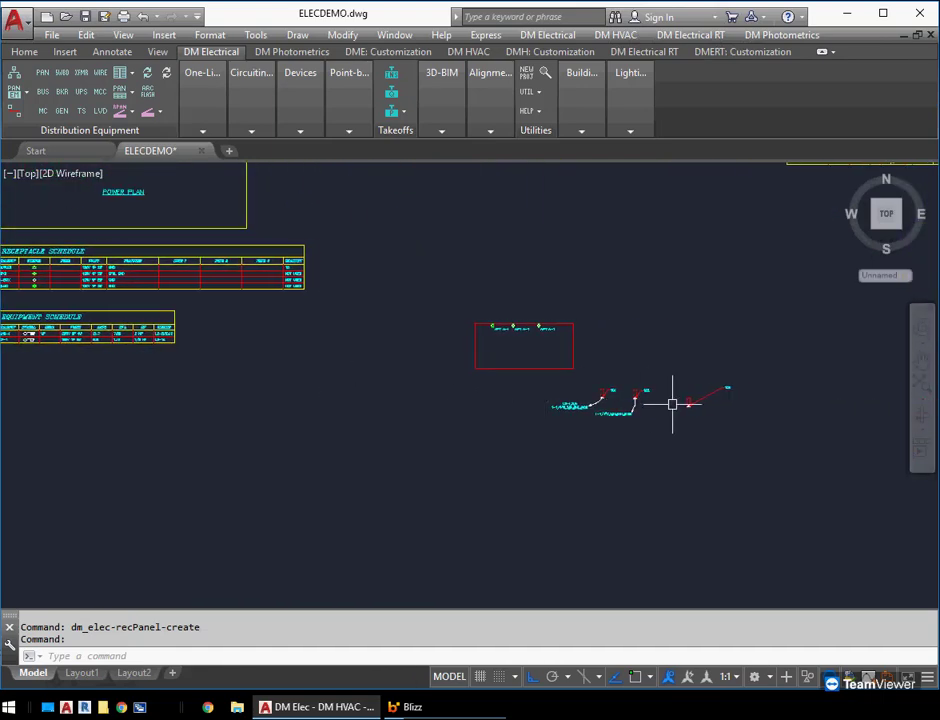
{"action": "scroll", "coordinate": [662, 406], "scroll_direction": "up", "scroll_amount": 4}
{"action": "scroll", "coordinate": [662, 406], "scroll_direction": "up", "scroll_amount": 2}
{"action": "middle_click_drag", "start_coordinate": [598, 380], "coordinate": [620, 394]}
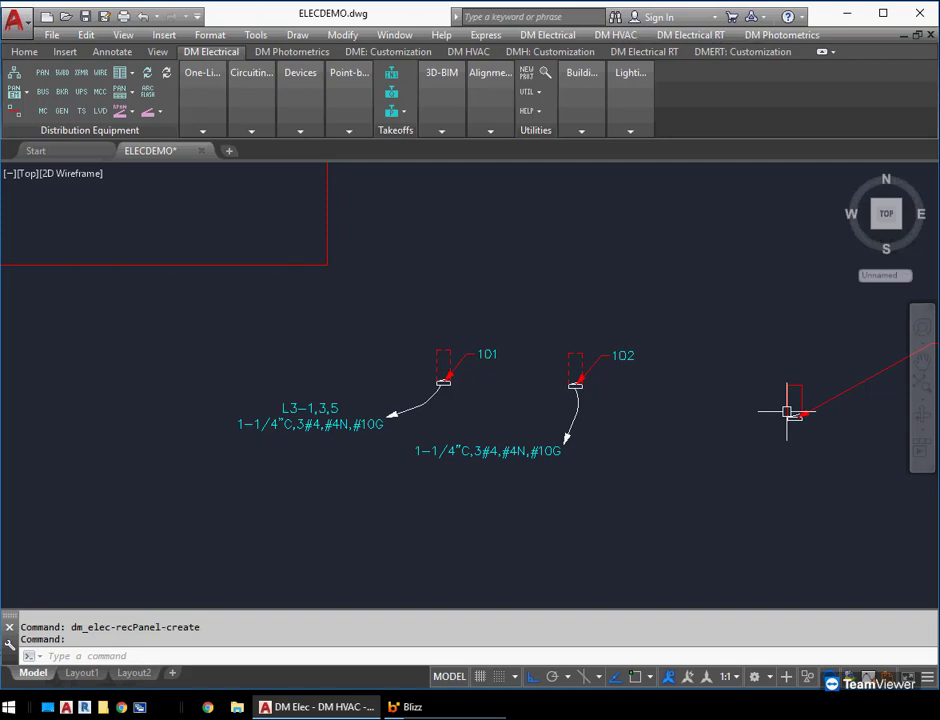
{"action": "left_click", "coordinate": [518, 413]}
{"action": "left_click", "coordinate": [468, 384]}
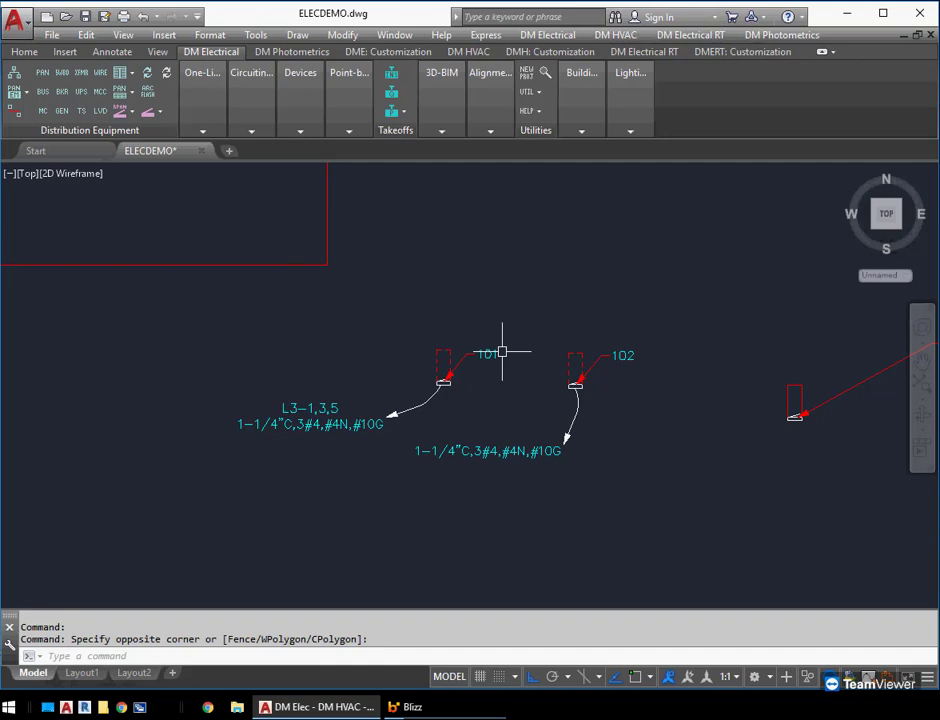
Draw a homerun with its label from panel 103, ending below and to the left of the panel
{"action": "mouse_move", "coordinate": [251, 100]}
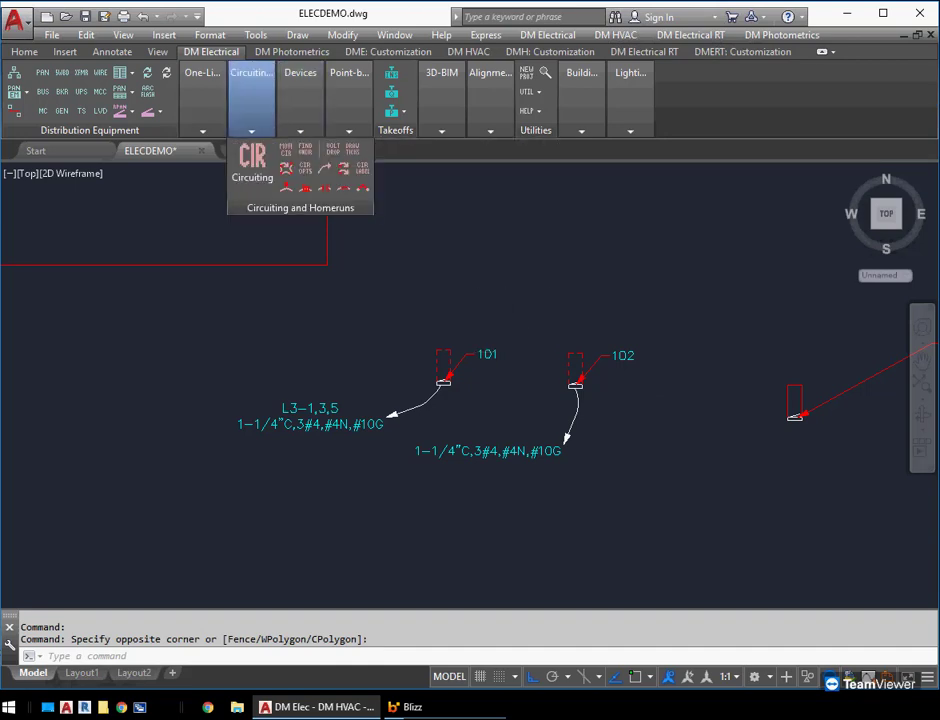
{"action": "left_click", "coordinate": [287, 168]}
{"action": "left_click", "coordinate": [791, 418]}
{"action": "right_click", "coordinate": [791, 418]}
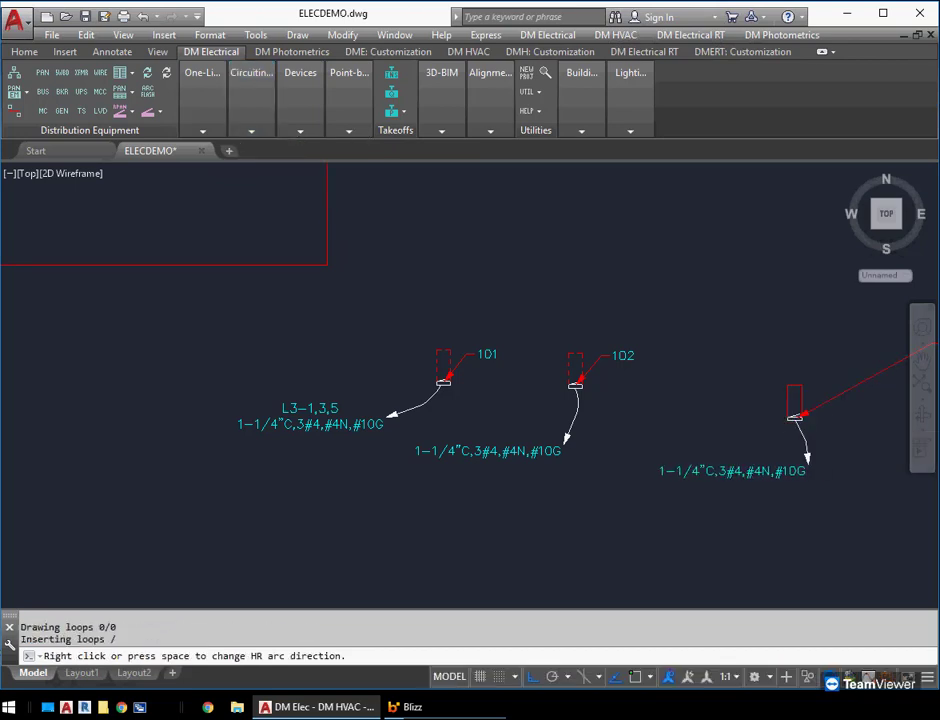
{"action": "left_click", "coordinate": [732, 472]}
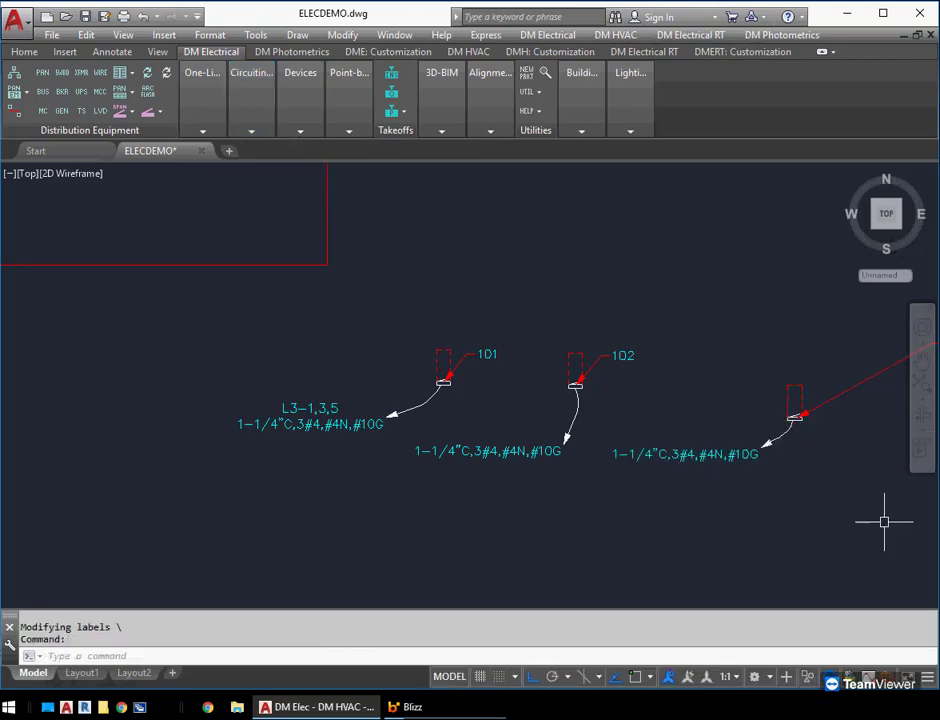